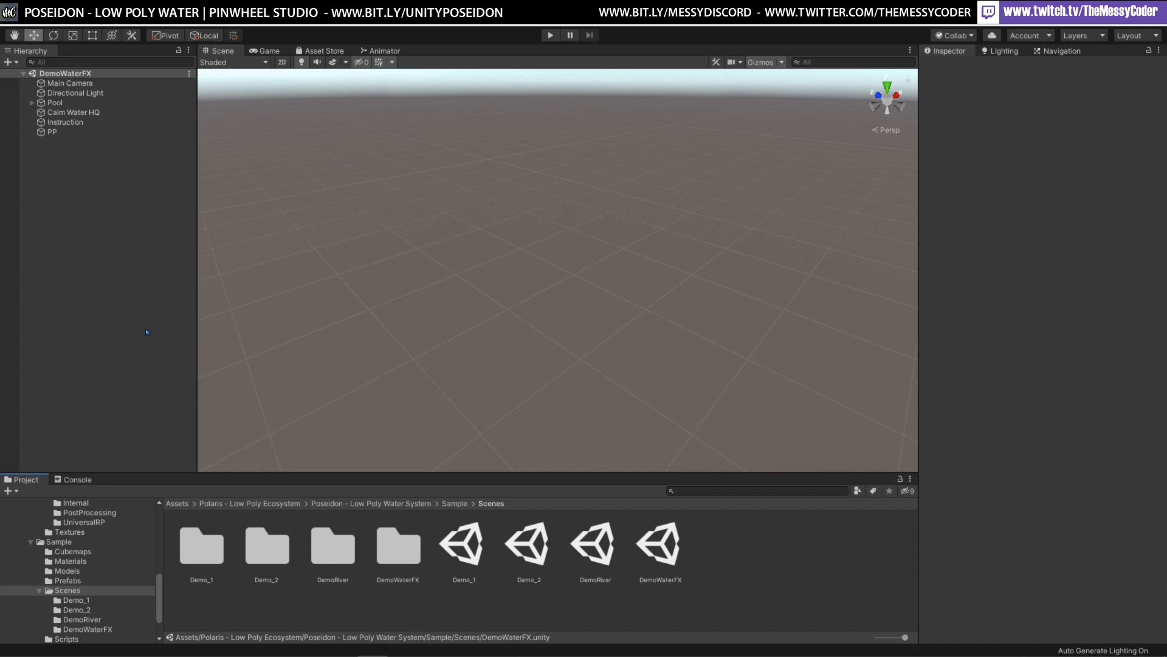
# Run the DemoWaterFX scene in play mode to preview the underwater effect and stop the playback
pyautogui.click(551, 35)
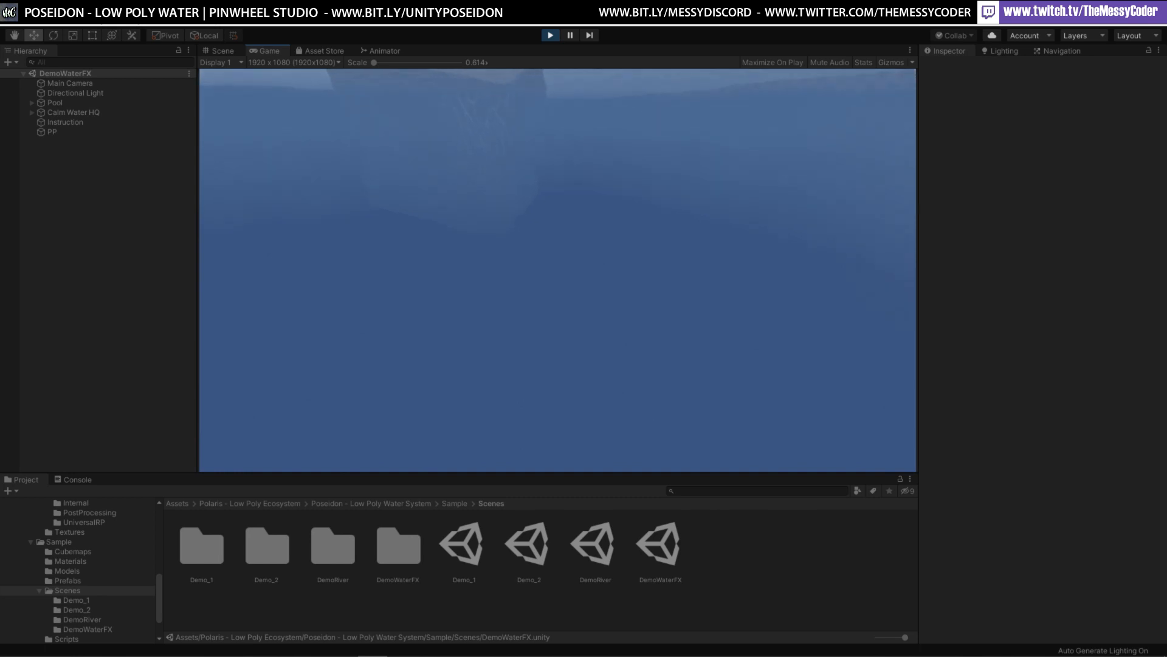
pyautogui.hotkey('ctrl', 'p')
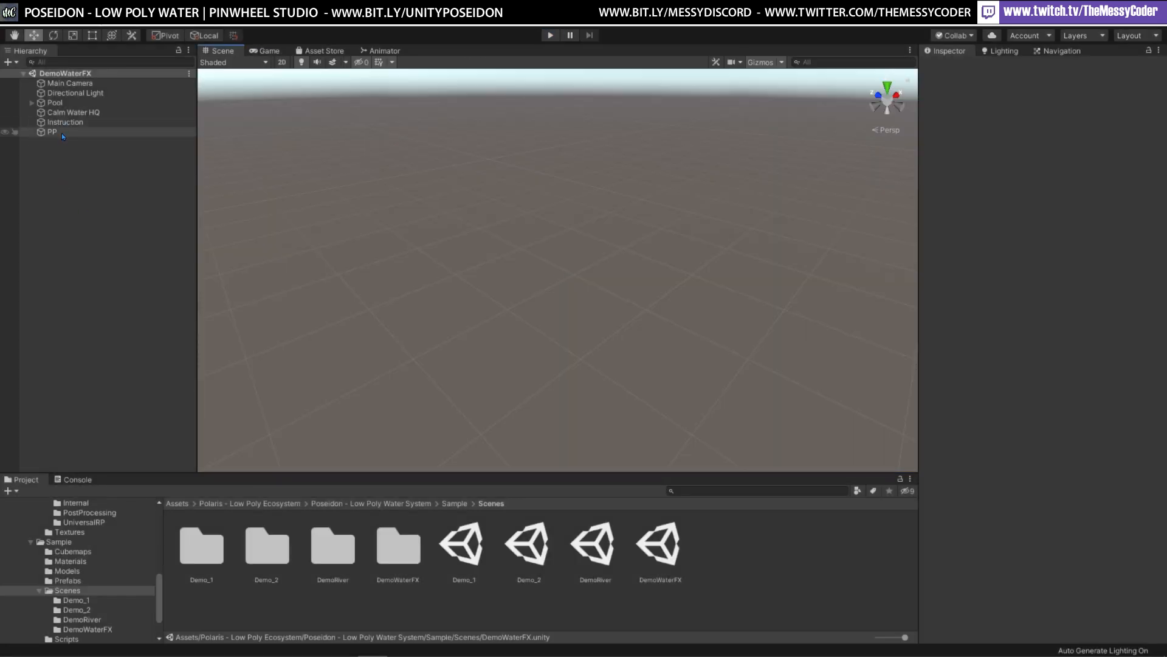
# Select Calm Water HQ, widen the area showing its properties, and review the P Water component's settings
pyautogui.click(57, 115)
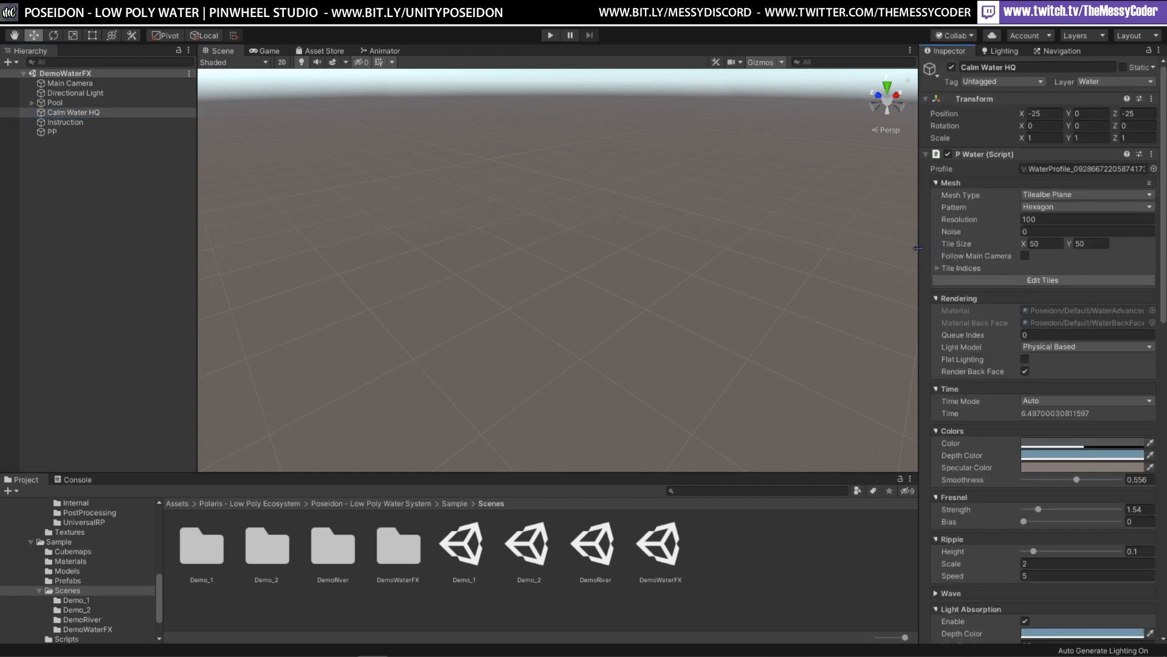
pyautogui.moveTo(918, 248); pyautogui.dragTo(895, 248)
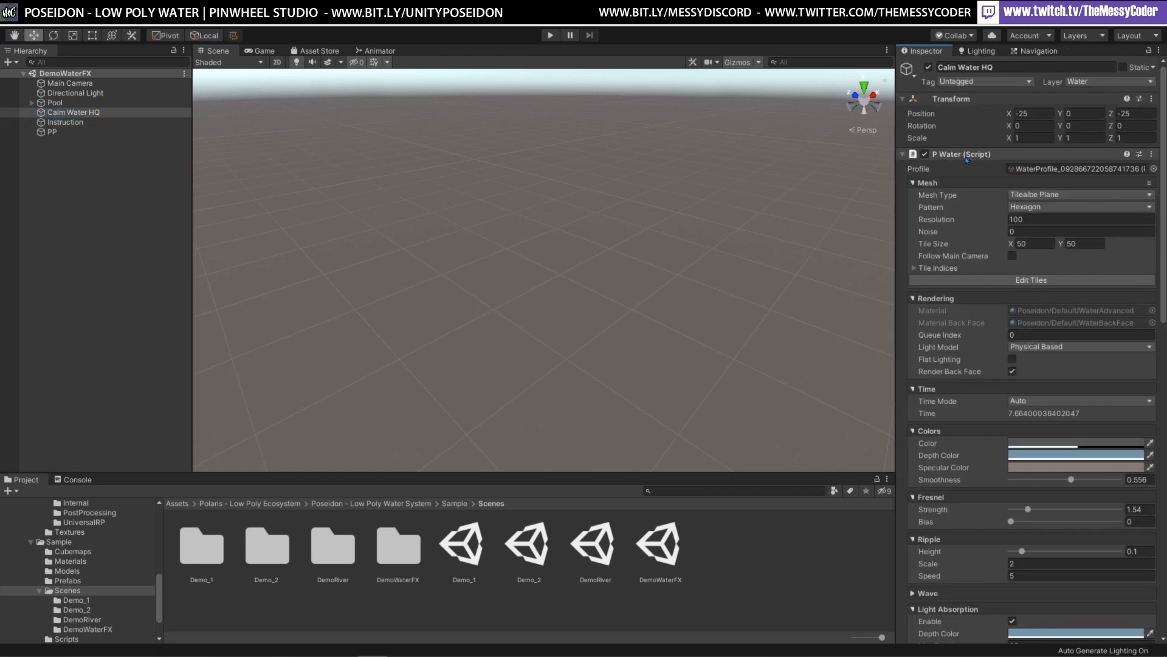
pyautogui.scroll(-3, 1020, 323)
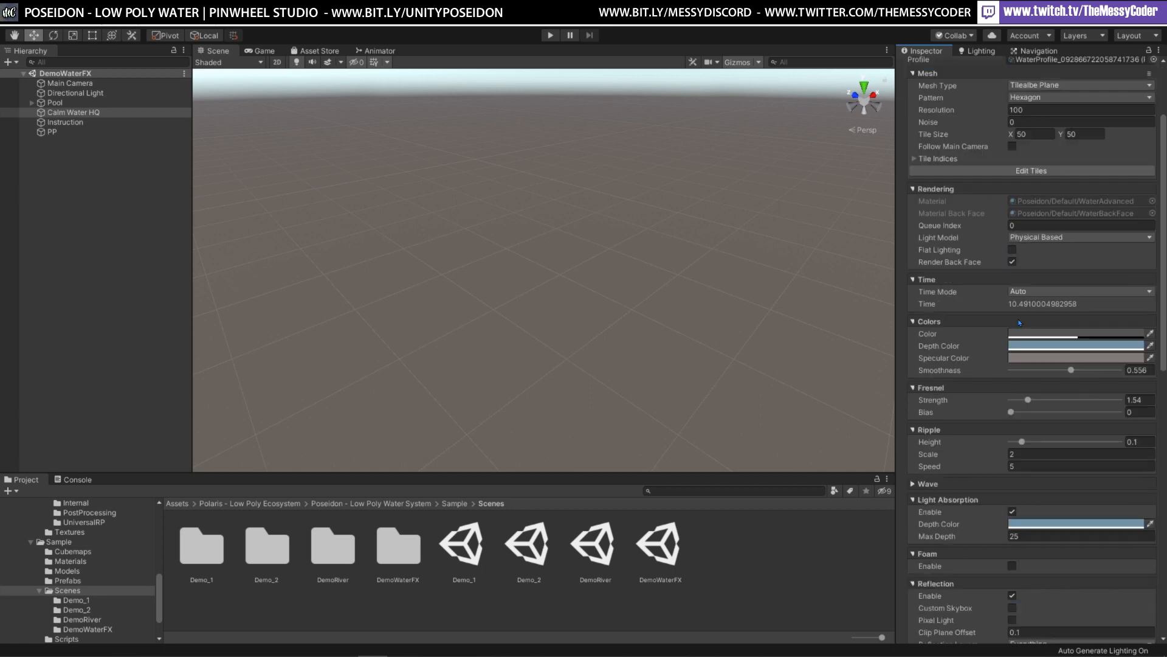
pyautogui.scroll(-15, 1014, 288)
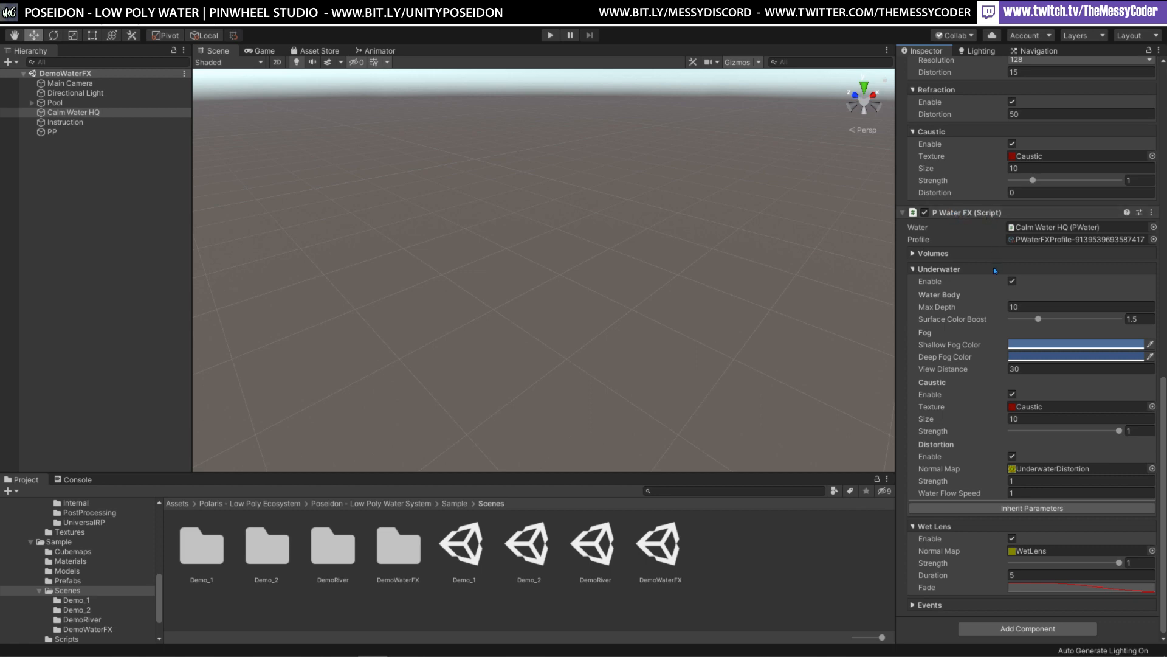
# Examine the P Water FX component's Volumes, Underwater, Wet Lens fade curve and Events settings
pyautogui.click(944, 252)
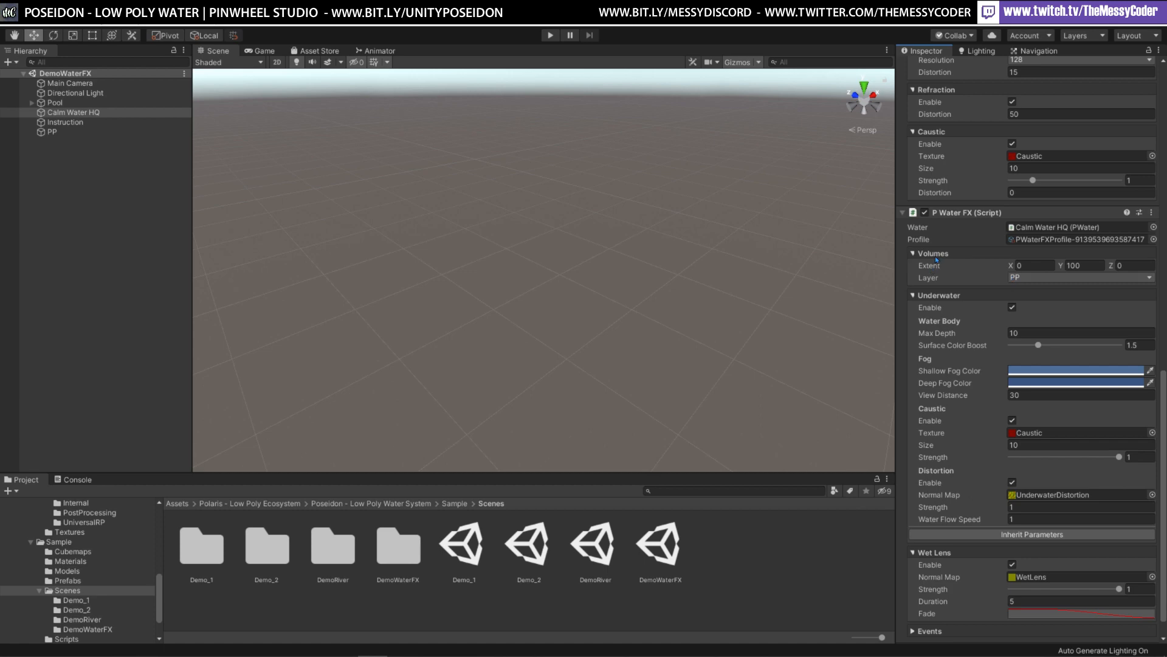
pyautogui.scroll(-1, 972, 280)
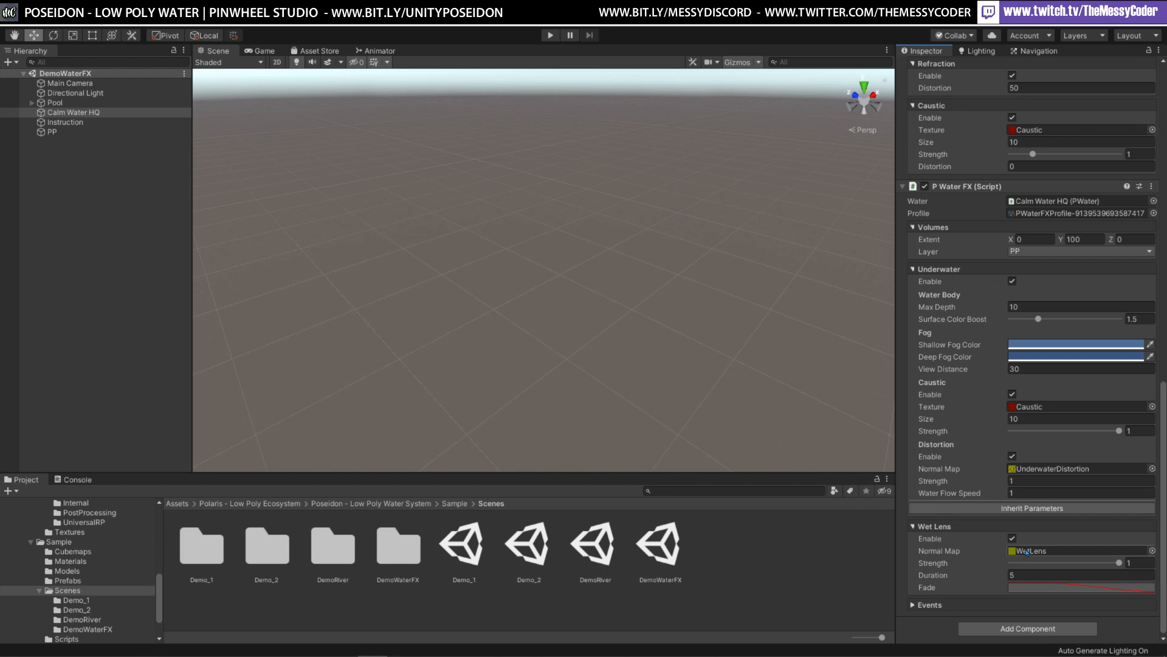
pyautogui.click(1065, 589)
pyautogui.click(1155, 309)
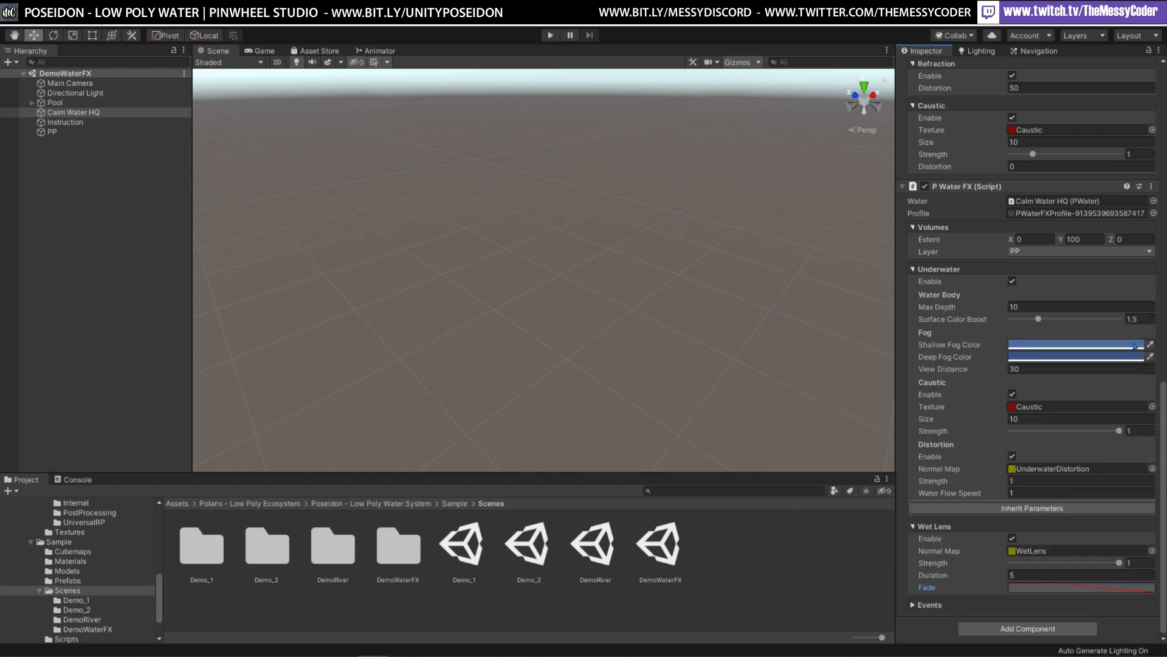
pyautogui.click(935, 605)
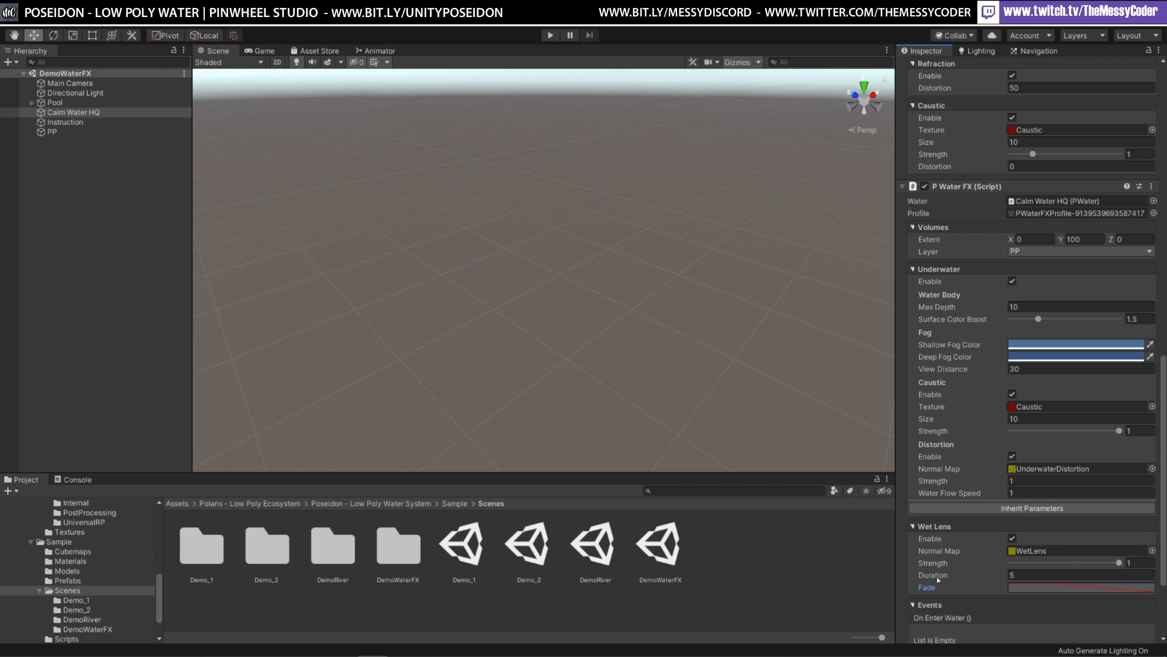
pyautogui.scroll(-3, 954, 541)
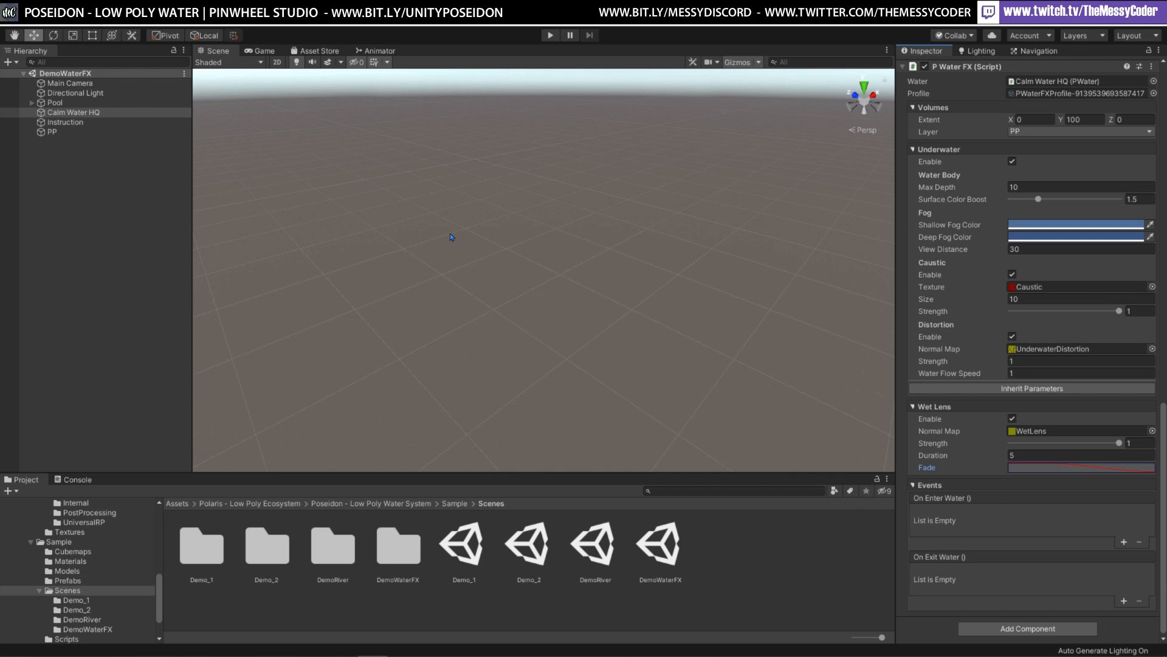
# Preview the Demo_1 scene's low poly ocean in play mode and stop the playback
pyautogui.hotkey('ctrl', 'p')
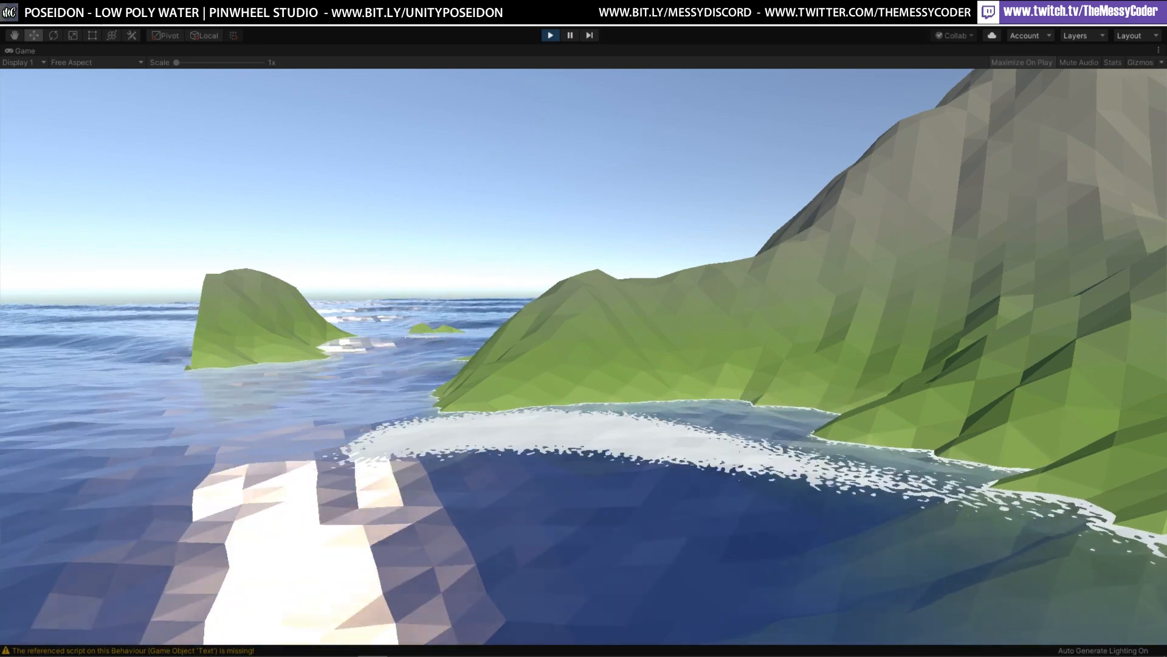
pyautogui.hotkey('ctrl', 'p')
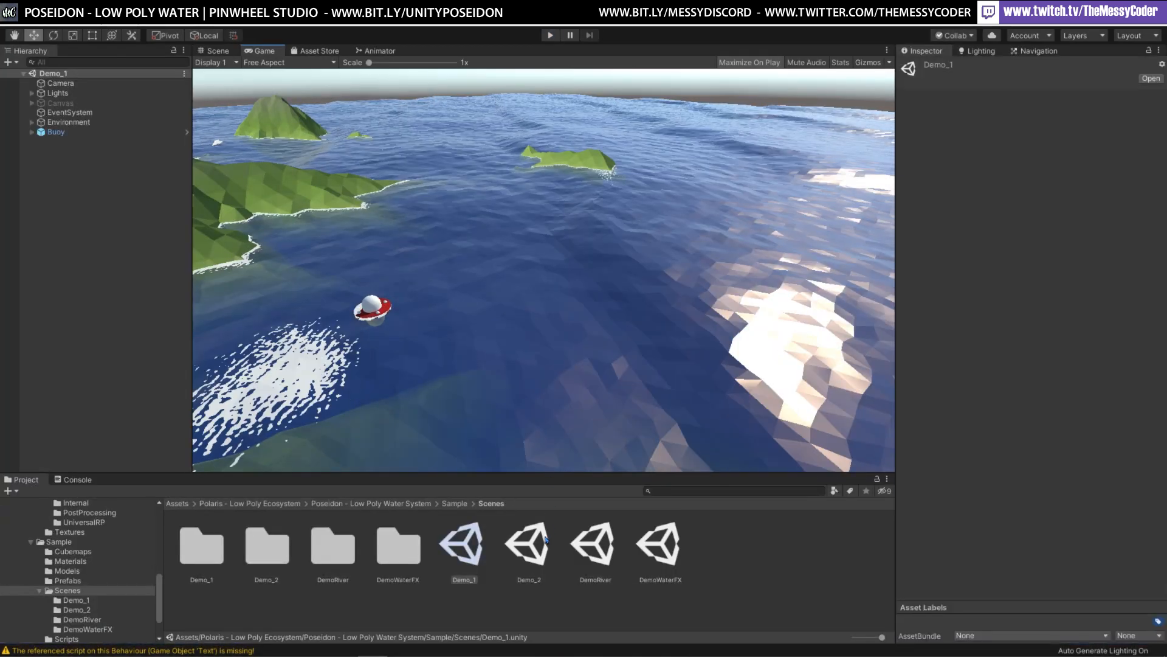
# Open the Demo_2 scene from the Poseidon sample scenes and run it in play mode
pyautogui.doubleClick(545, 539)
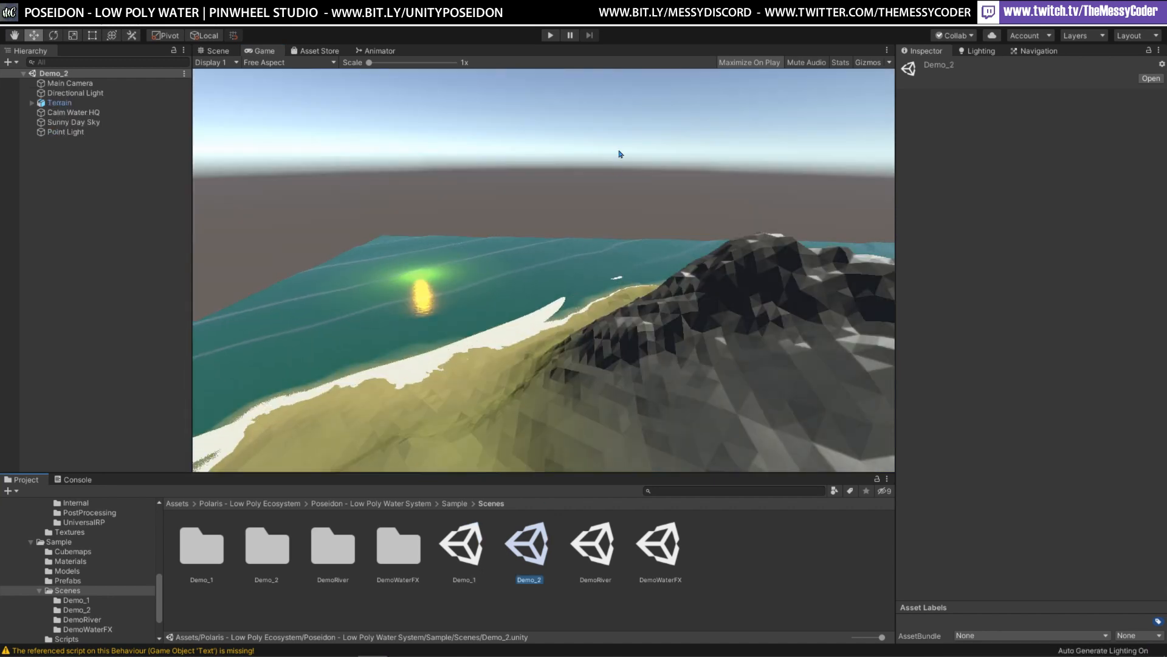
pyautogui.click(551, 36)
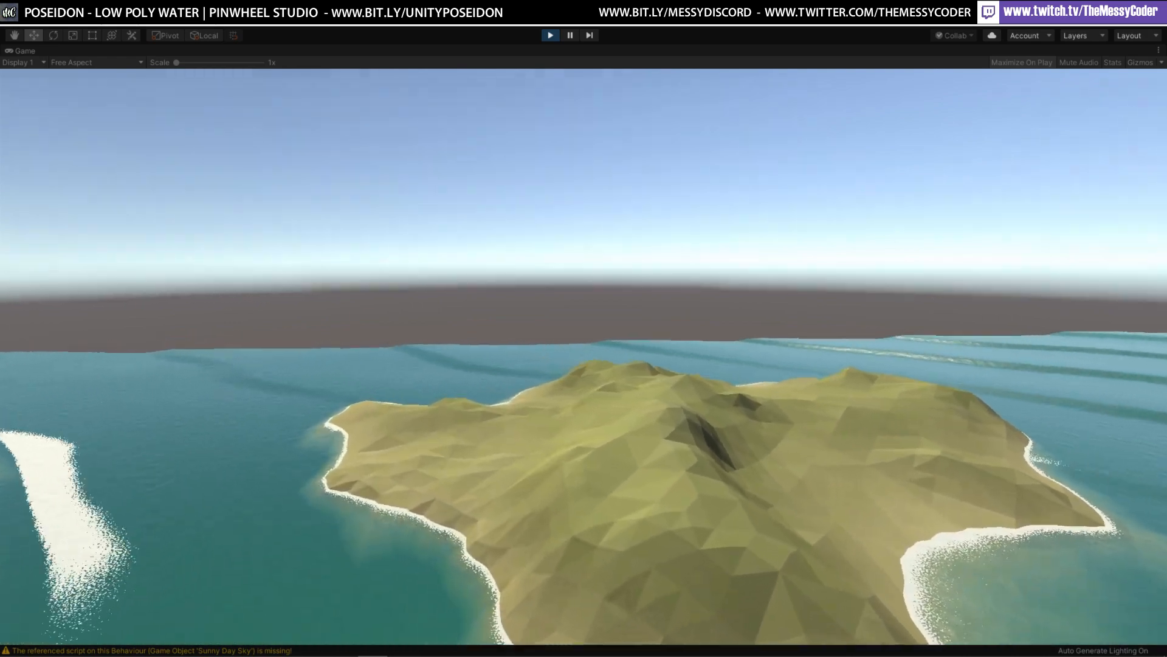
# Fly the game camera around the small island to examine the shoreline foam and waves, and end play mode
pyautogui.press('a')
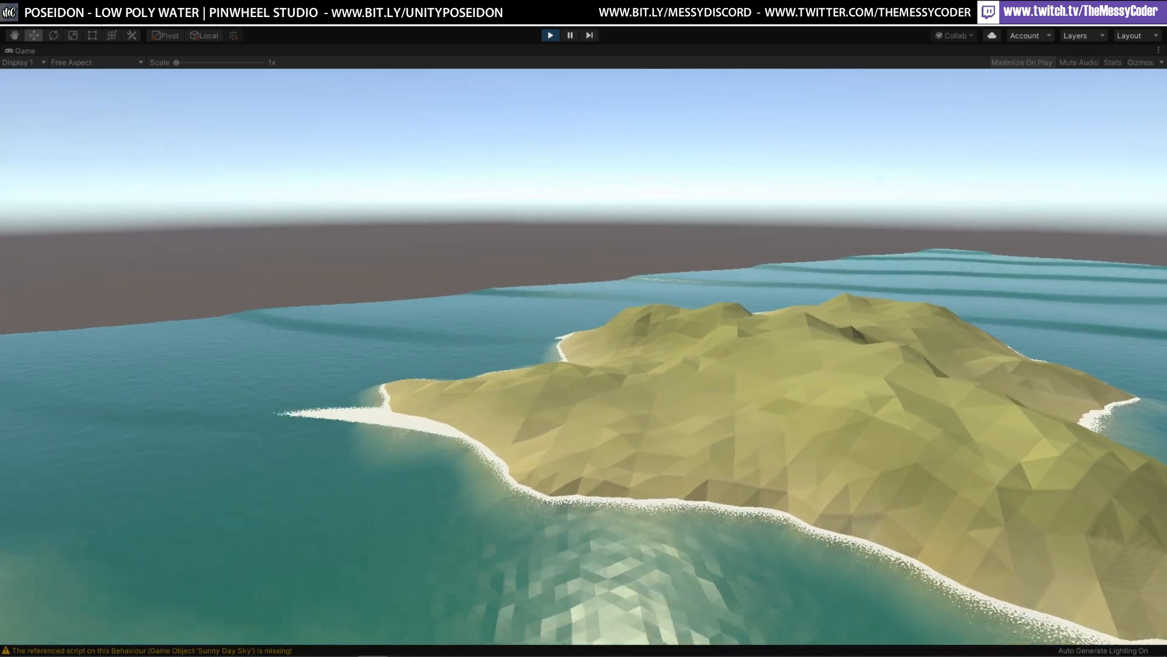
pyautogui.press('a')
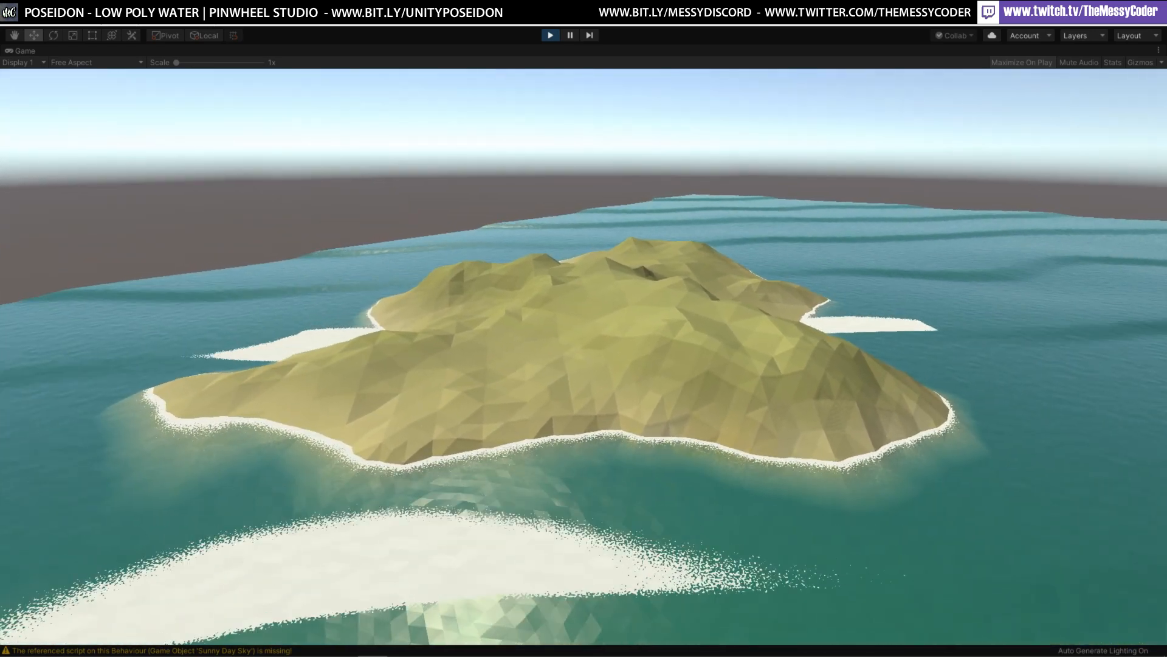
pyautogui.press('a')
pyautogui.press('w')
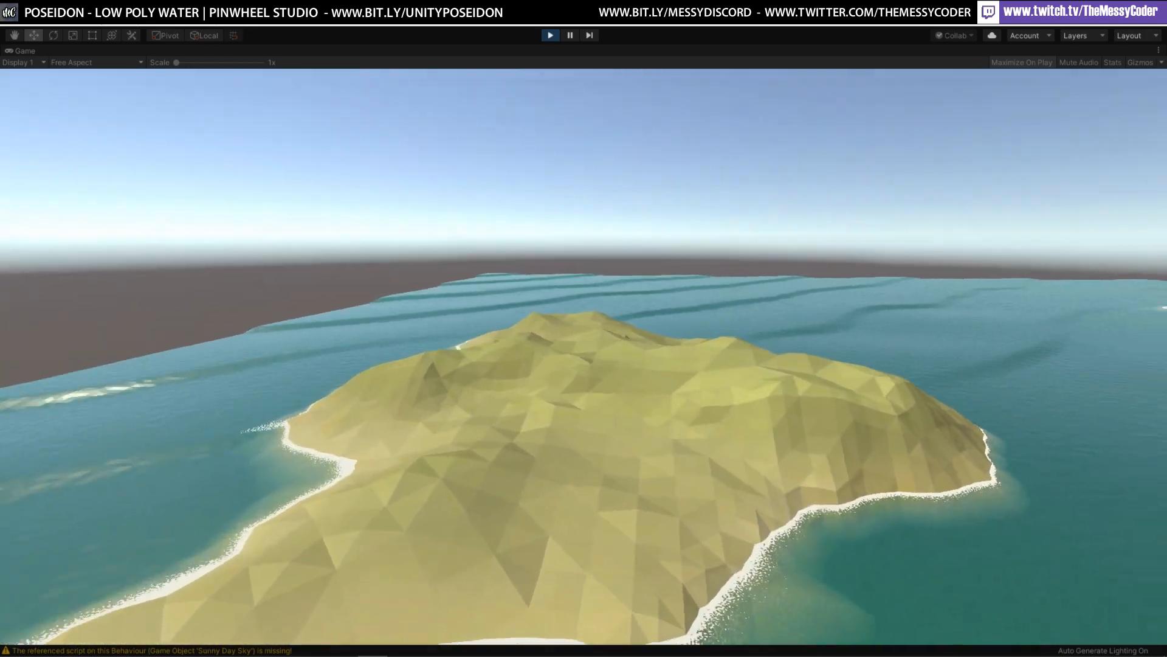
pyautogui.press('a')
pyautogui.press('s')
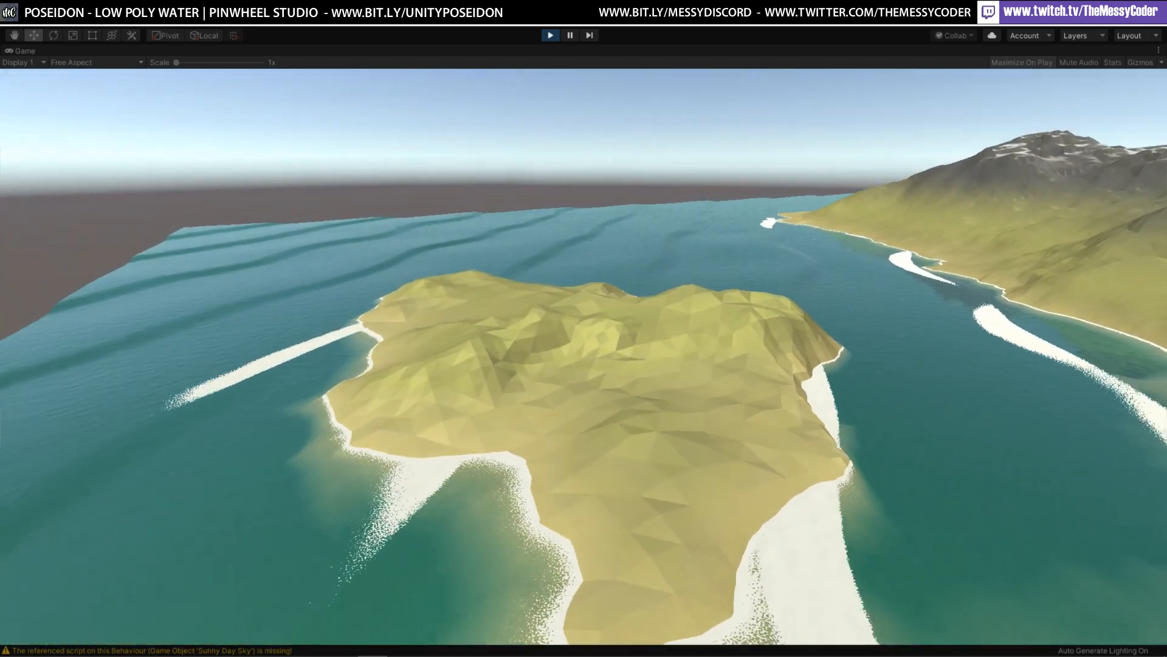
pyautogui.press('s')
pyautogui.press('a')
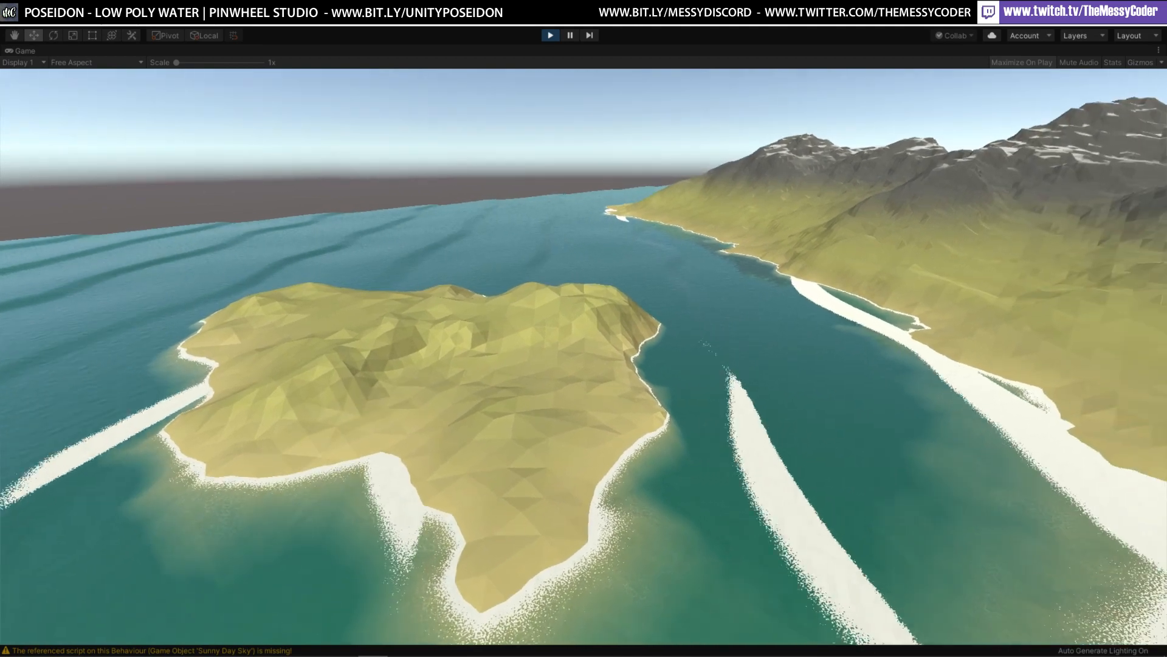
pyautogui.press('a')
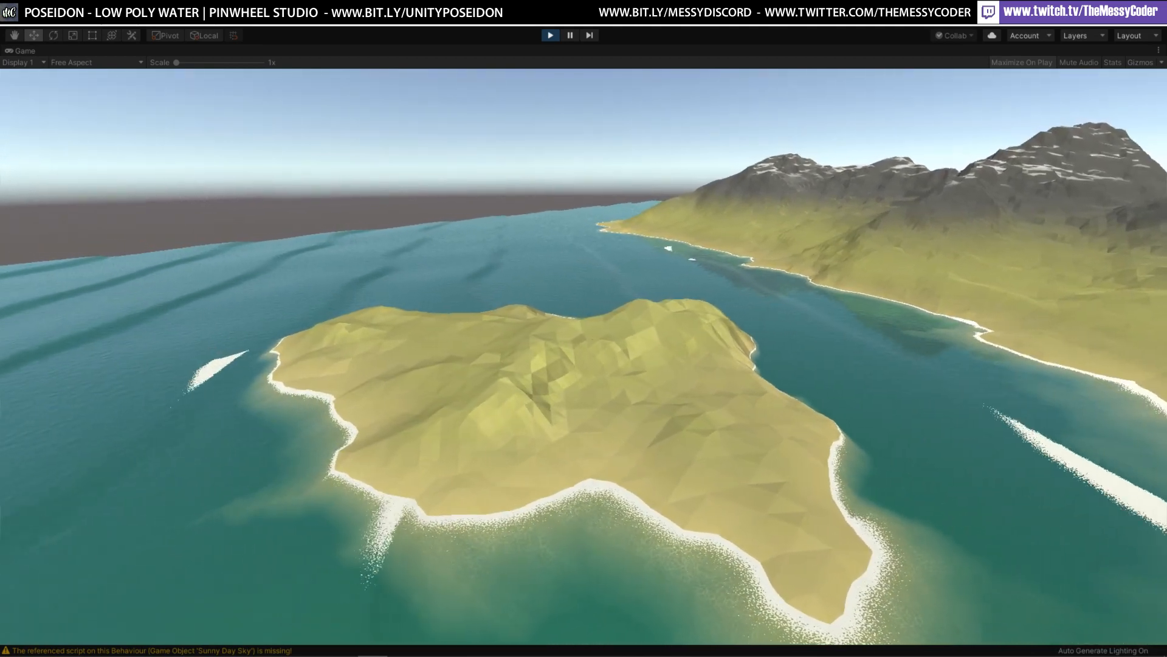
pyautogui.press('a')
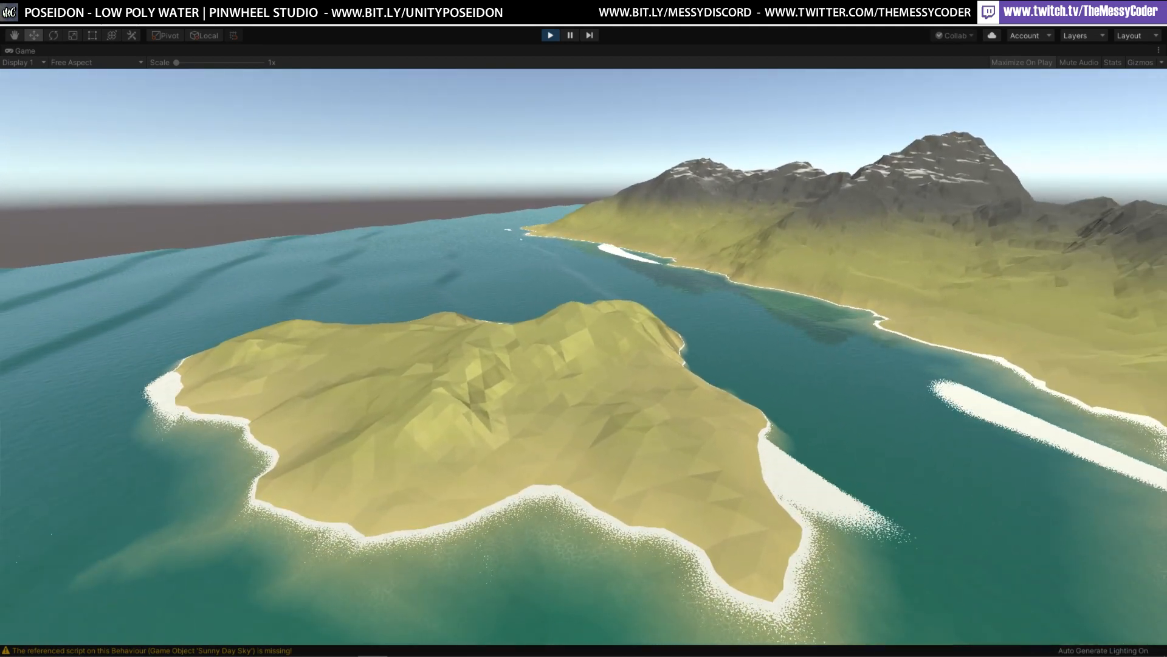
pyautogui.press('a')
pyautogui.press('s')
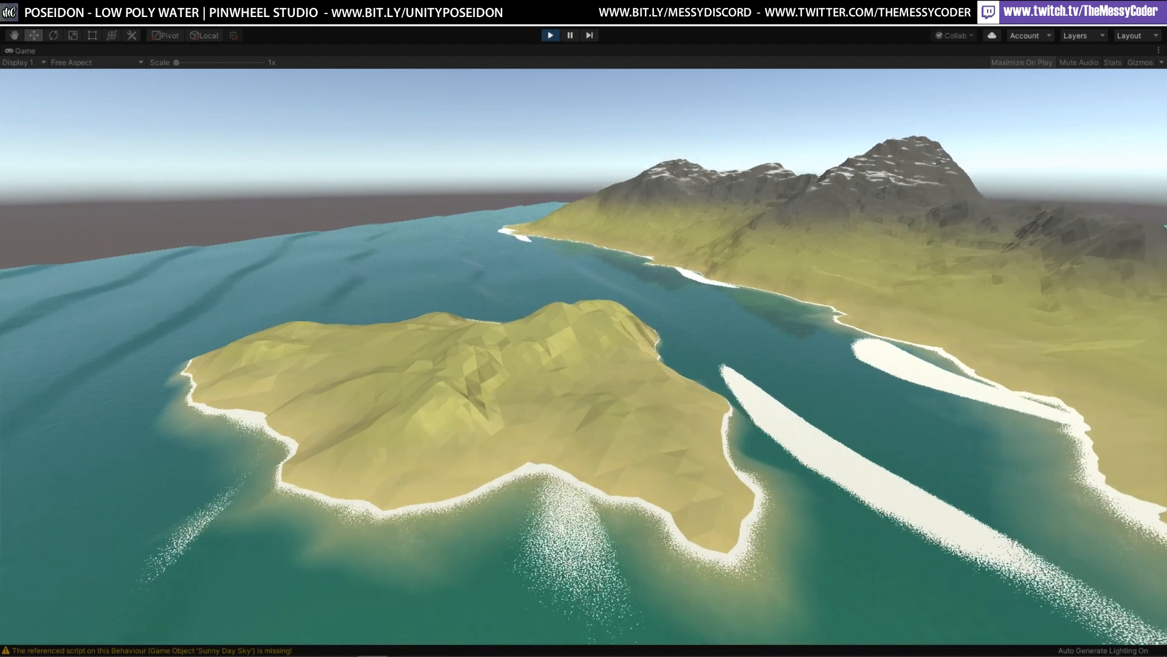
pyautogui.press('a')
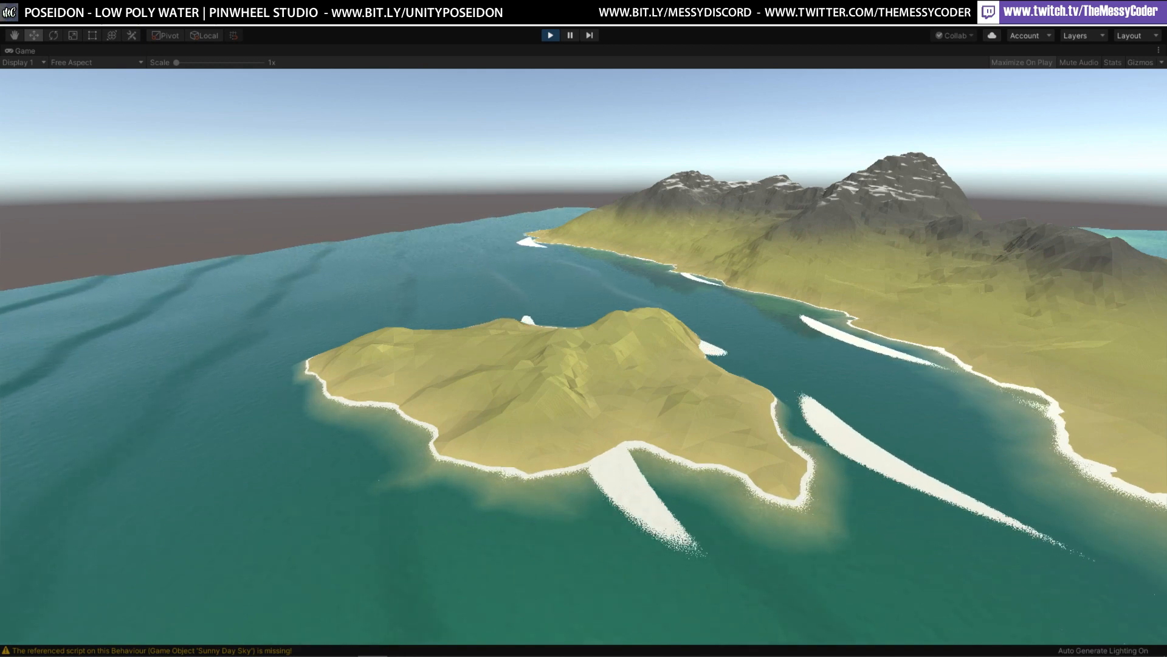
pyautogui.press('d')
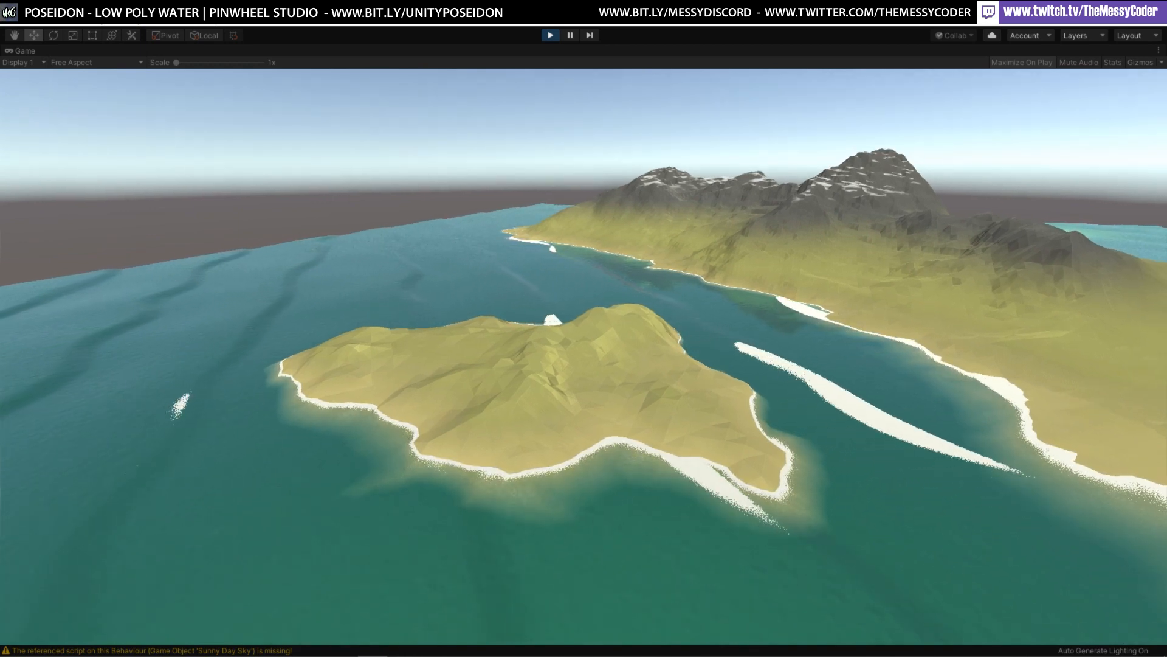
pyautogui.press('w')
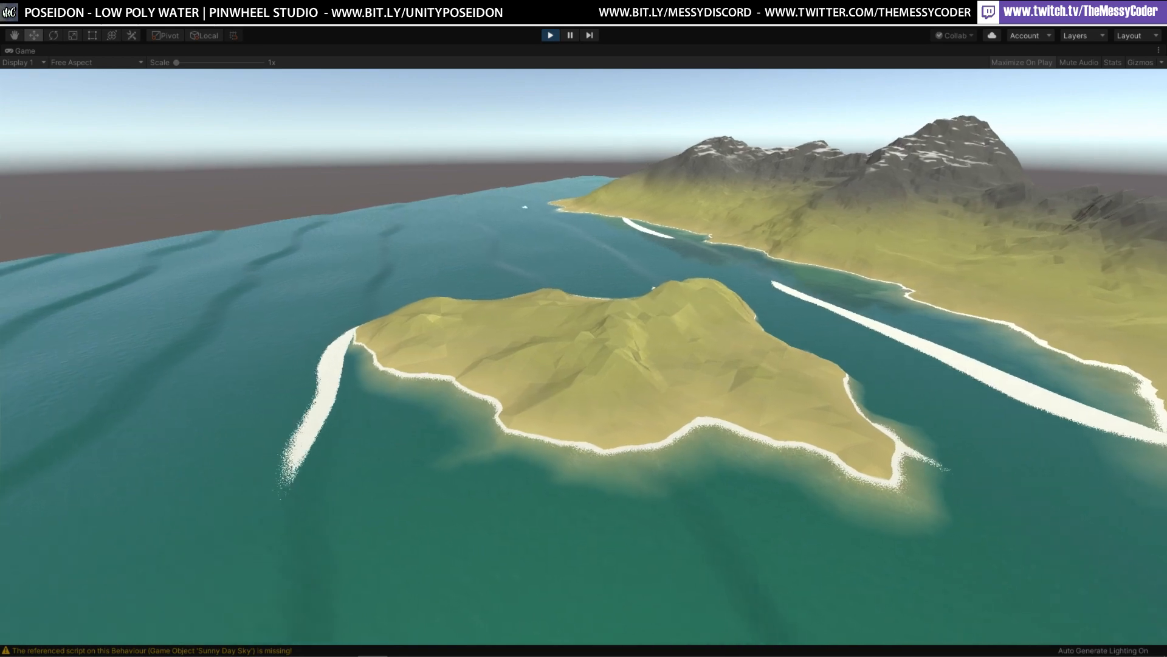
pyautogui.press('w')
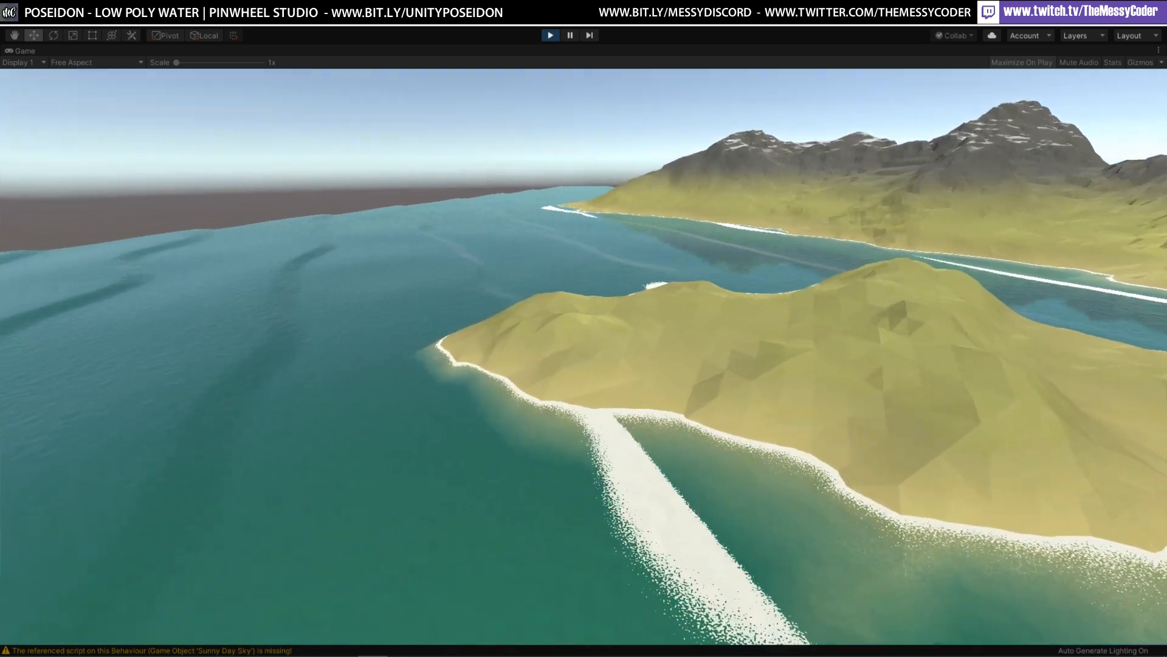
pyautogui.press('s')
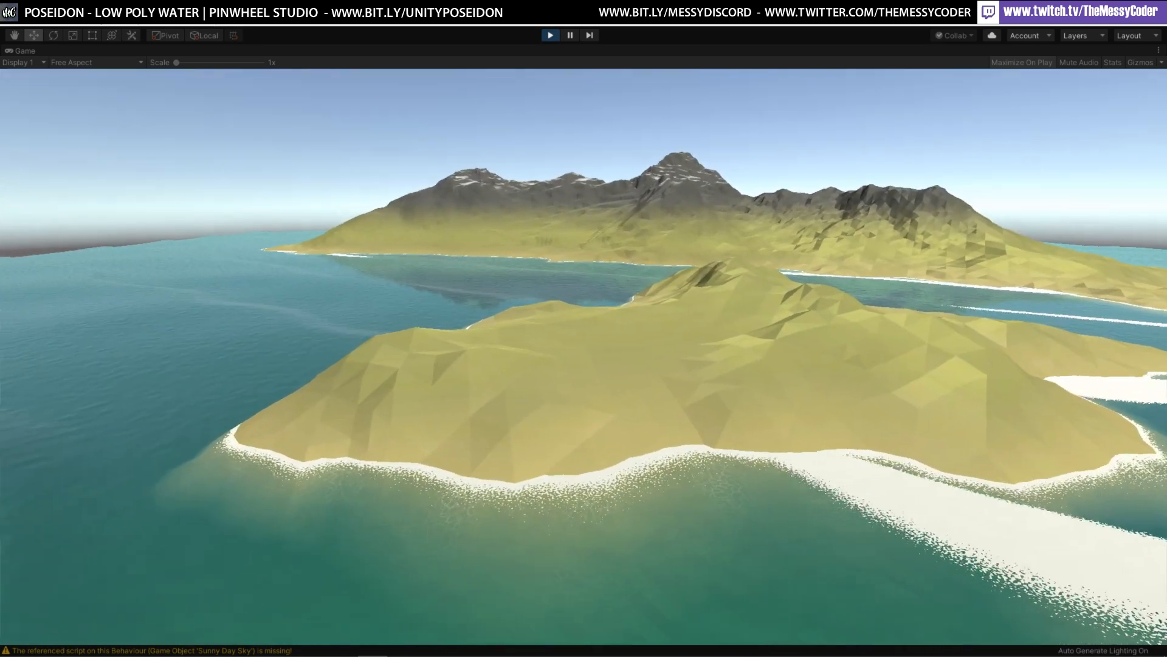
pyautogui.press('s')
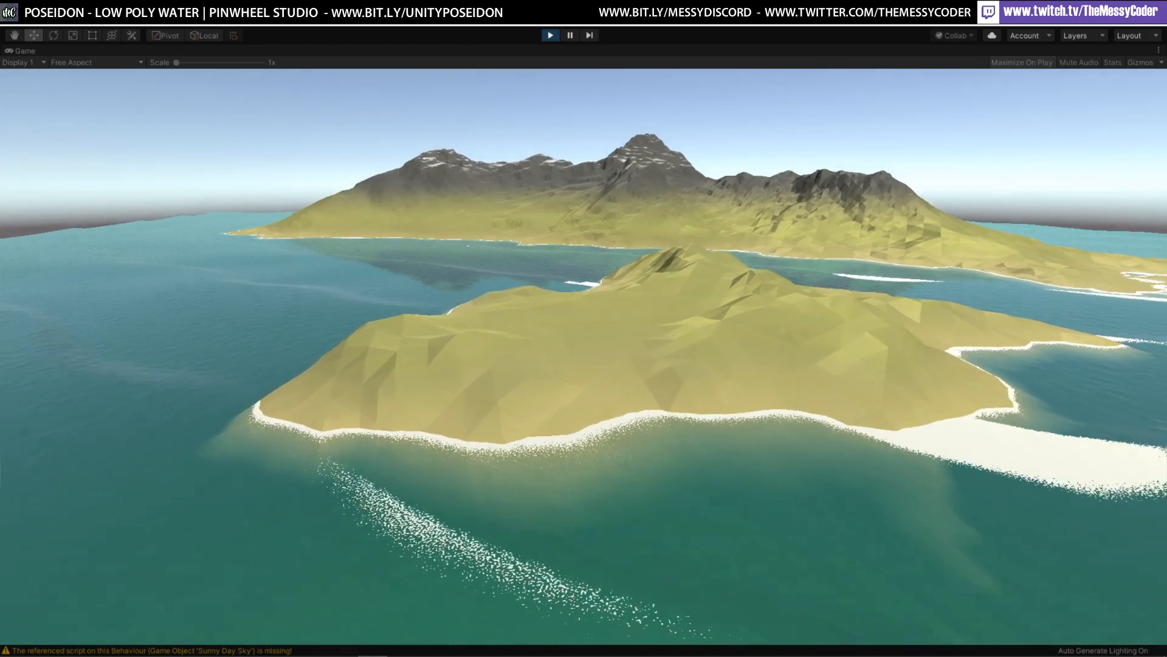
pyautogui.press('w')
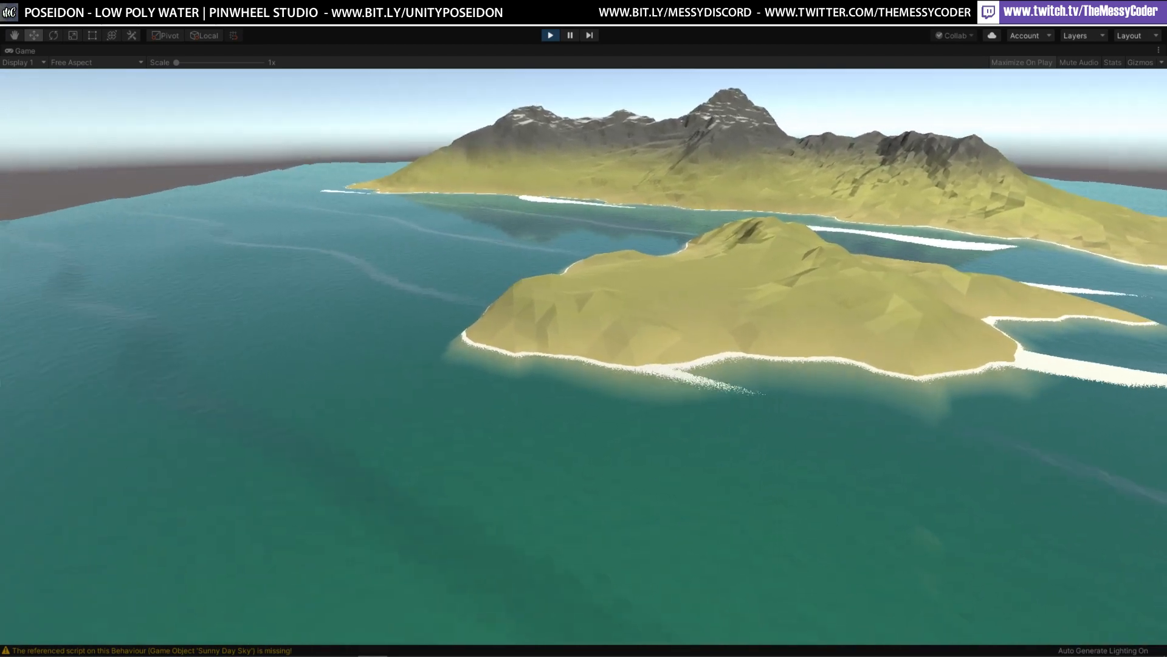
pyautogui.press('w')
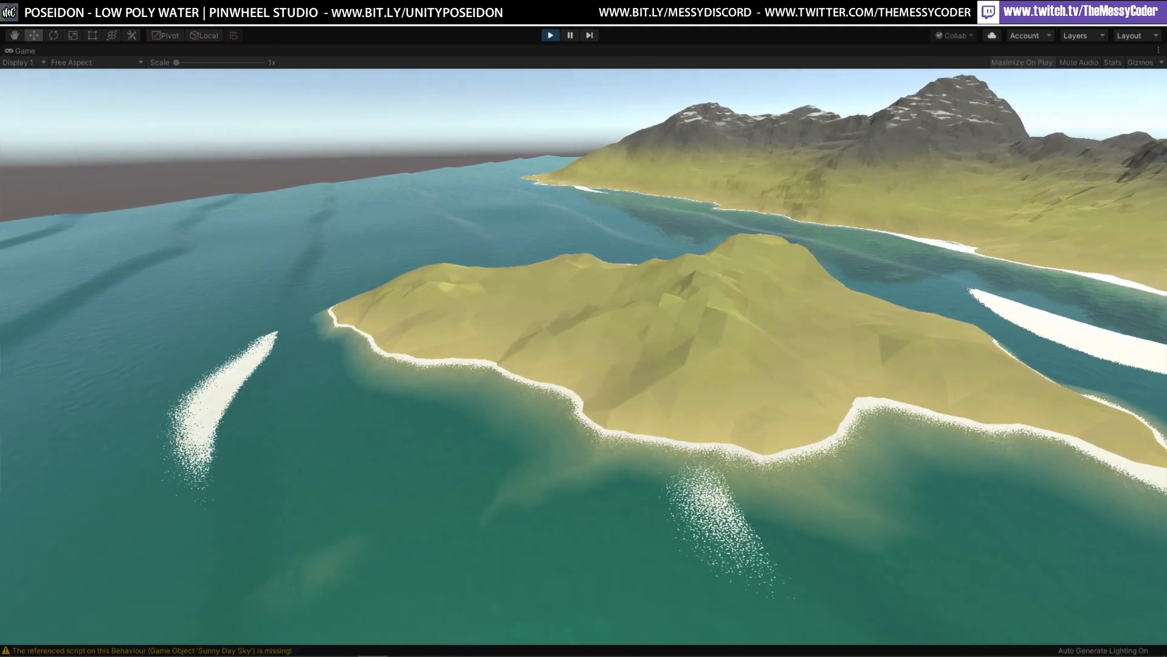
pyautogui.hotkey('ctrl', 'p')
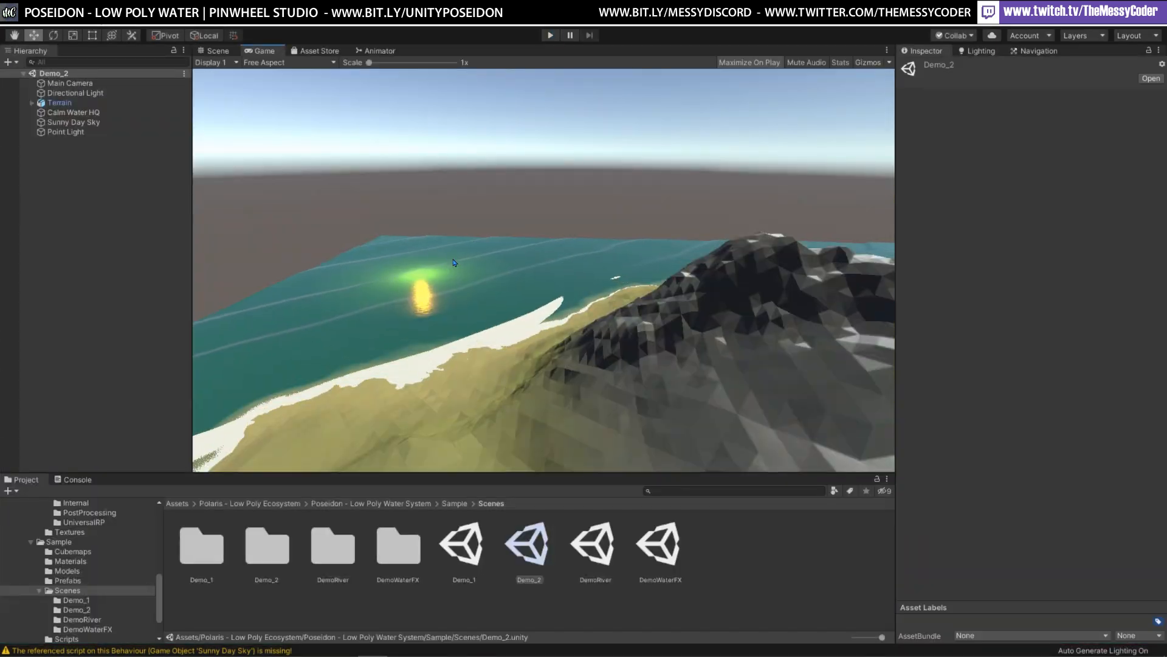
# Show Demo_2 in the scene view, select the submerged terrain chunk in front of the small island, and frame it
pyautogui.click(218, 51)
pyautogui.click(430, 242)
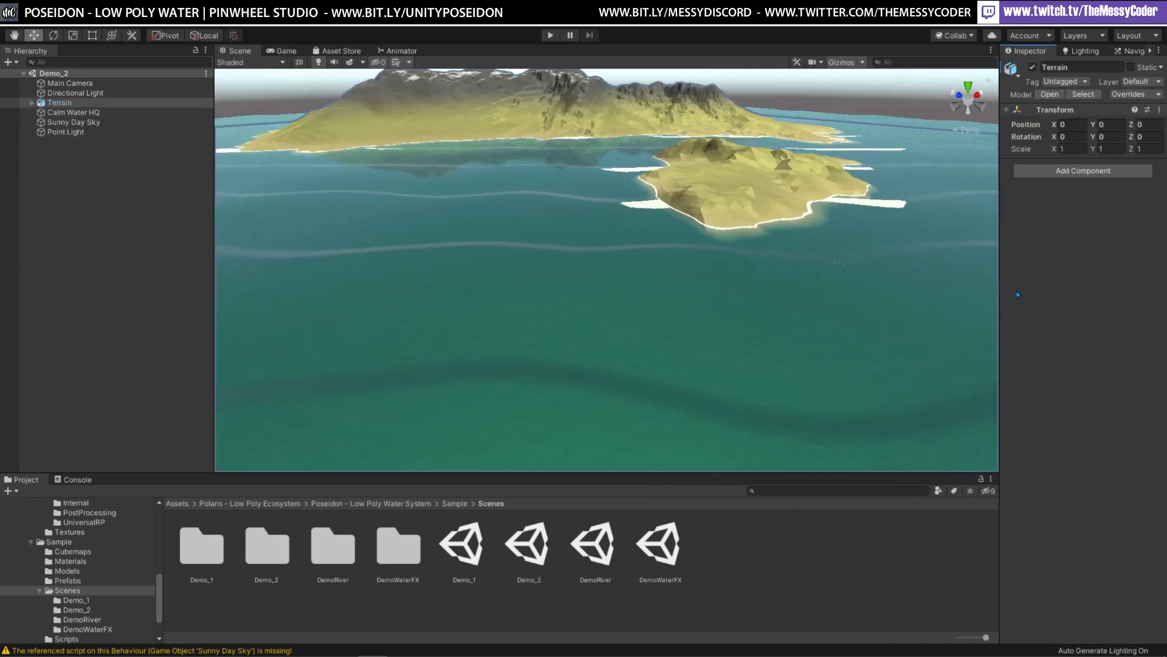
pyautogui.click(853, 328)
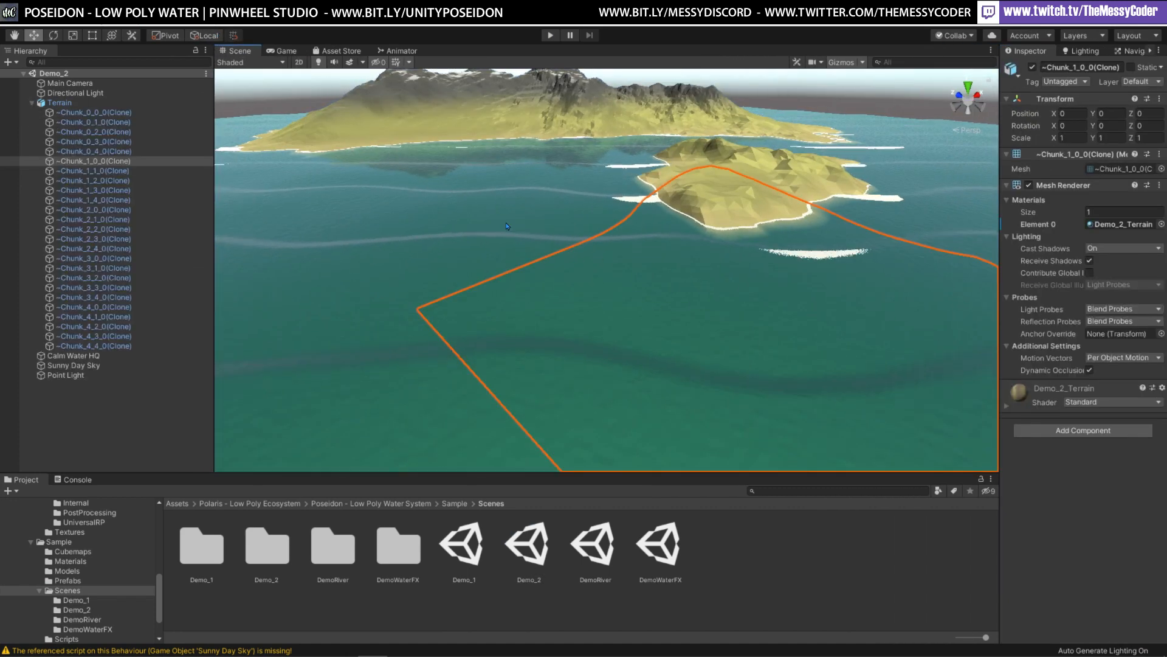
pyautogui.press('f')
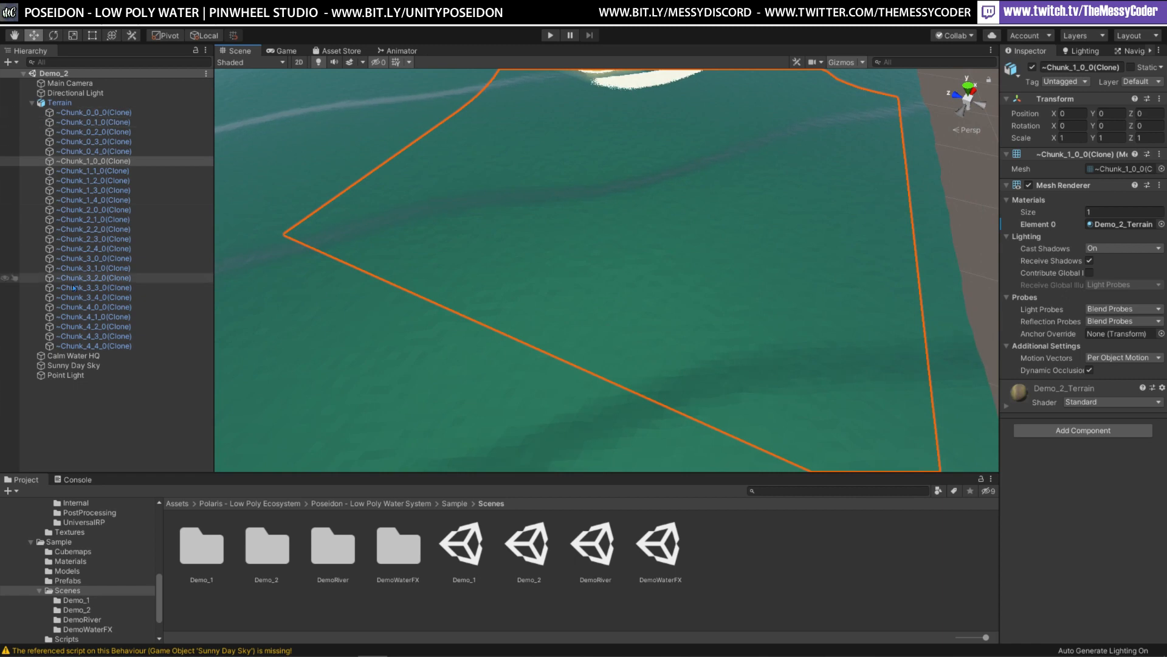
# Select the Calm Water HQ object, widen its settings display, and review the mesh, rendering, foam, reflection and caustic settings
pyautogui.click(91, 356)
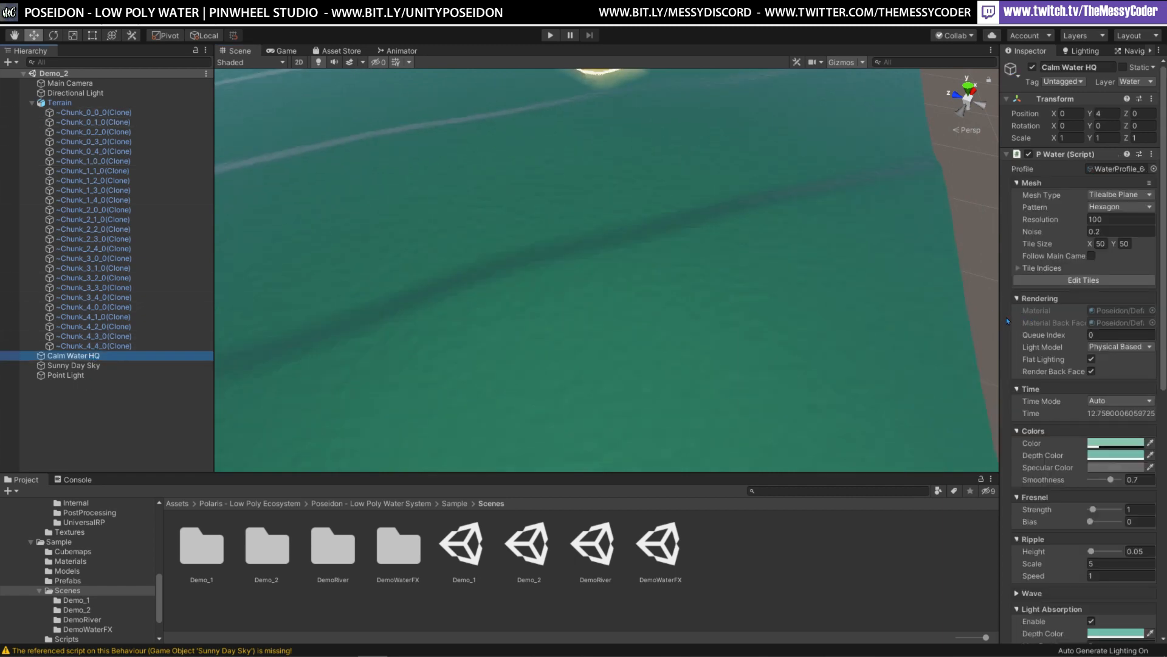
pyautogui.moveTo(1002, 316); pyautogui.dragTo(845, 323)
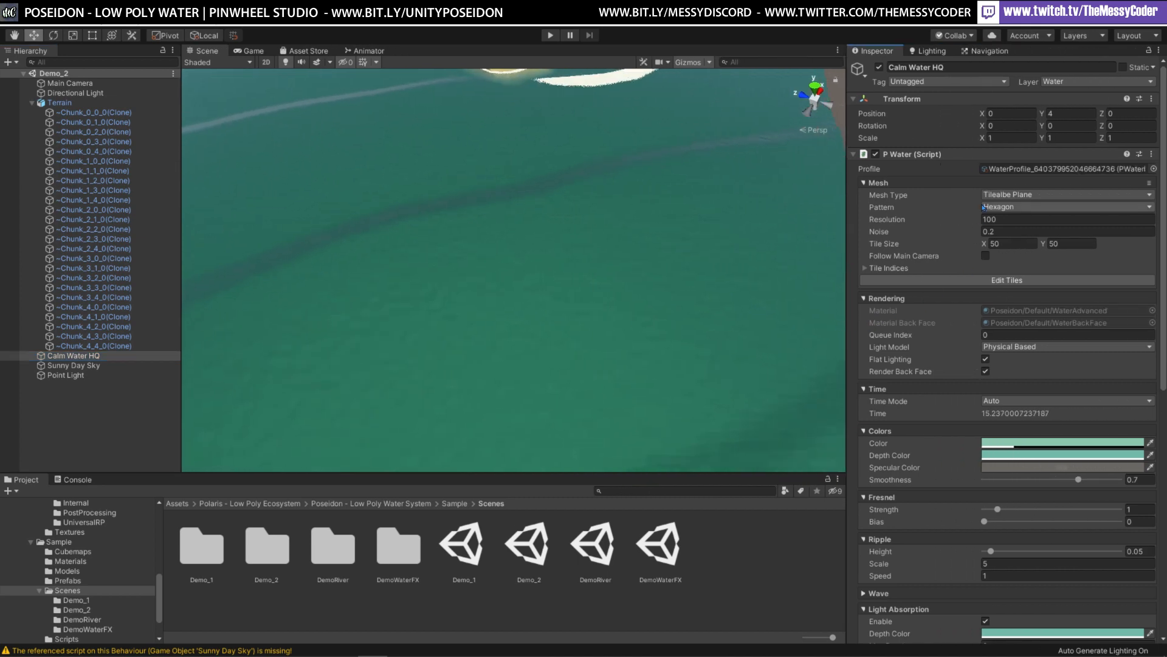
pyautogui.scroll(-10, 980, 321)
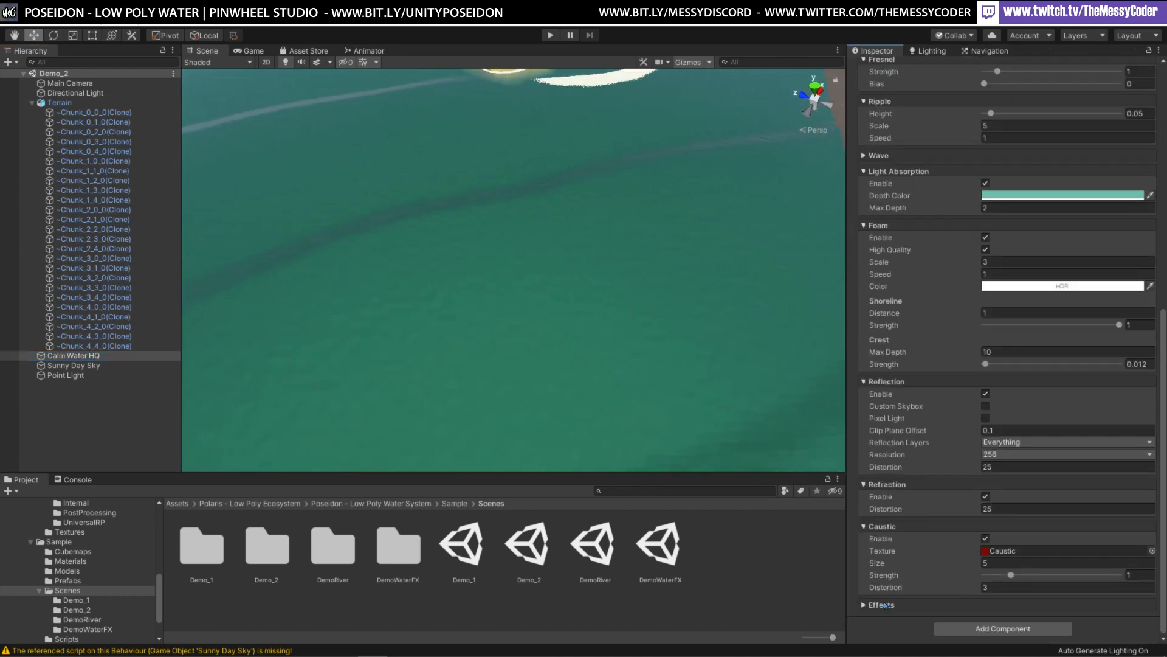
pyautogui.scroll(-5, 602, 320)
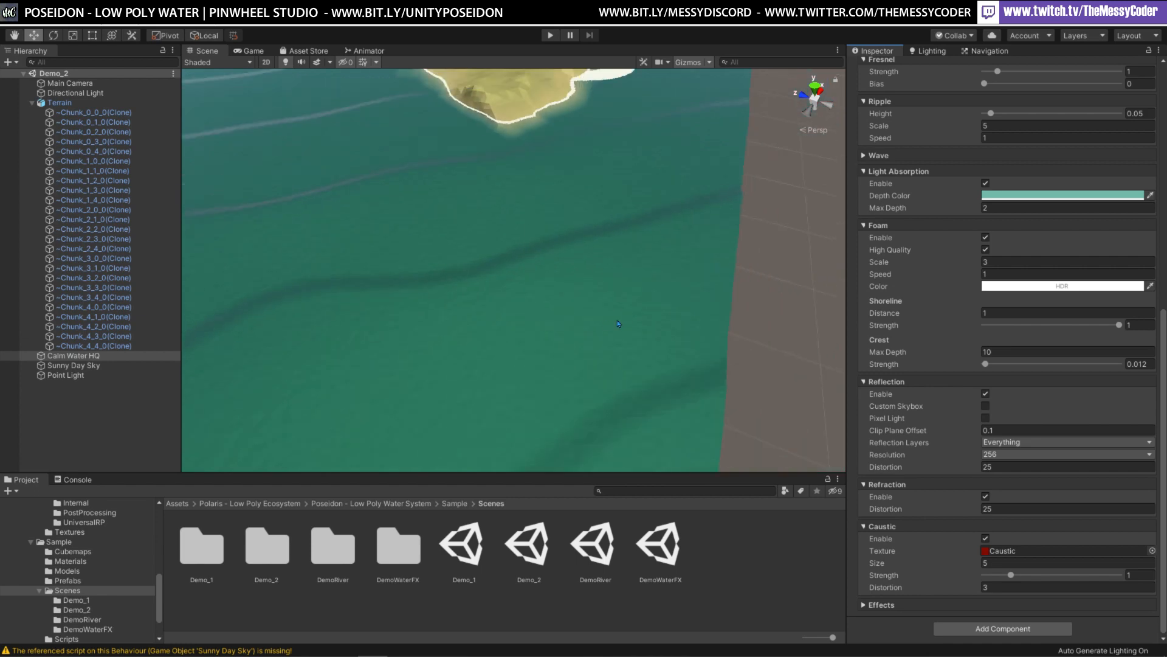
# View the islands and surrounding ocean from above, and briefly preview Demo_2 in play mode
pyautogui.moveTo(600, 319); pyautogui.dragTo(469, 241, button='right')
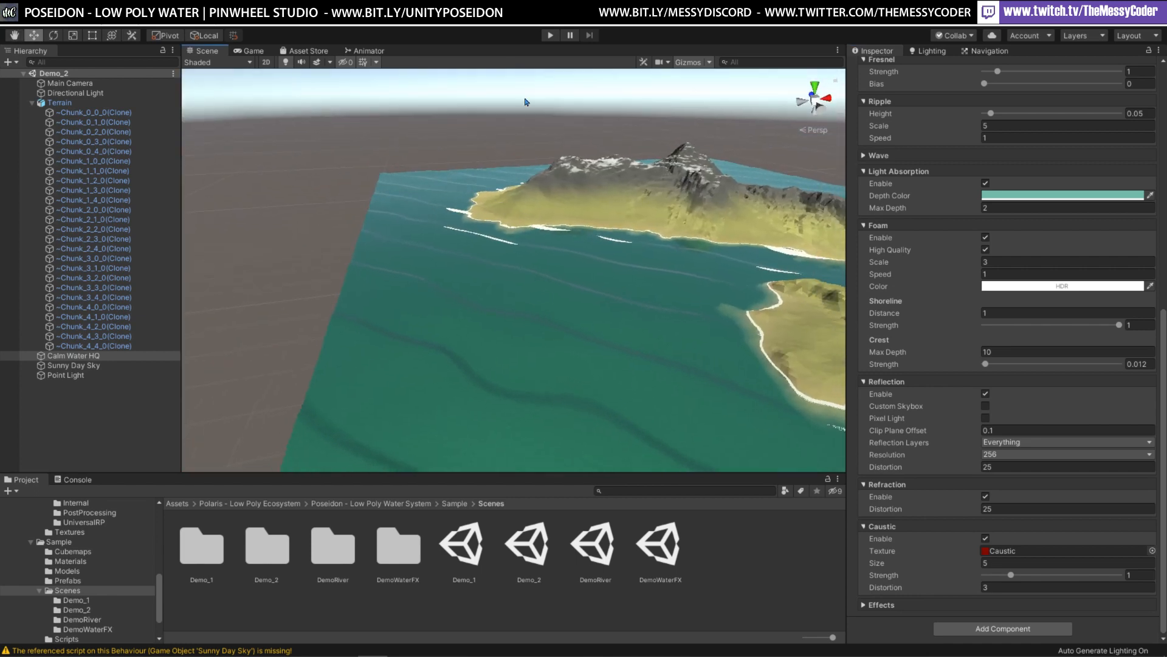
pyautogui.click(545, 39)
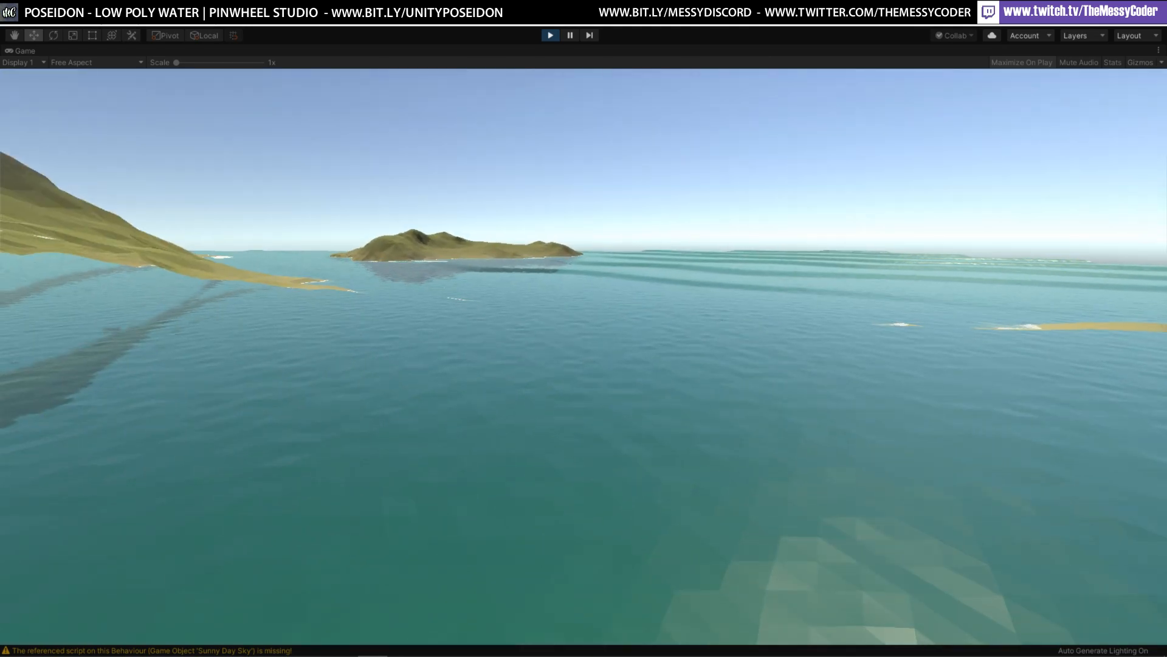
pyautogui.hotkey('ctrl', 'p')
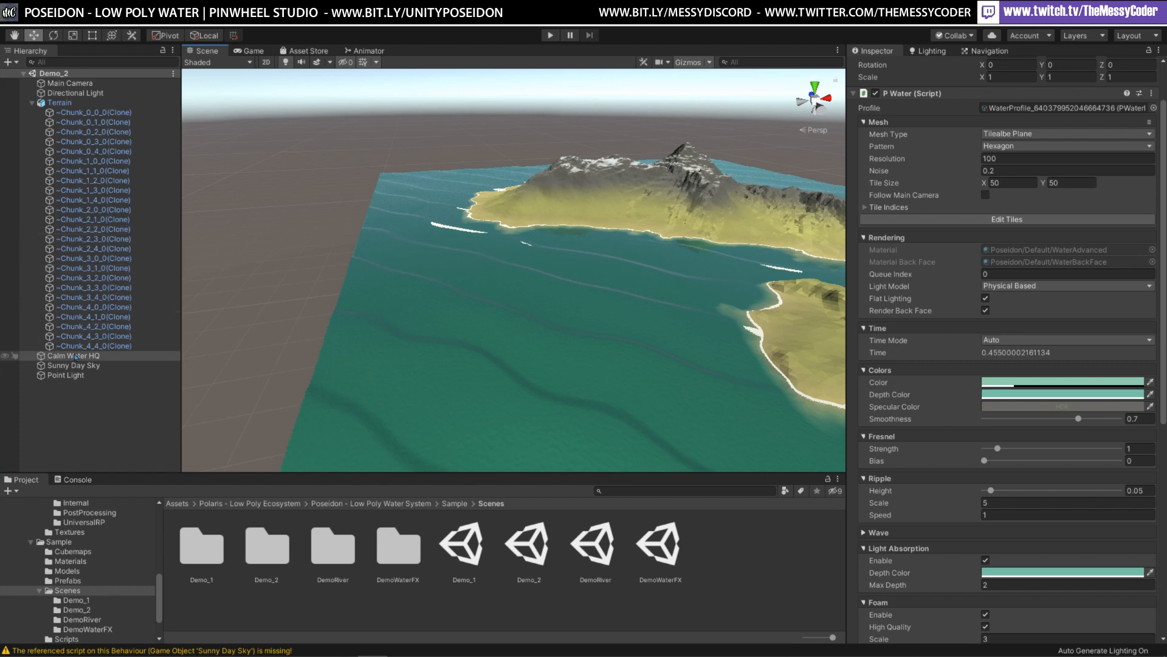
# Delete the existing Calm Water HQ object from Demo_2 and view the bare terrain
pyautogui.rightClick(75, 357)
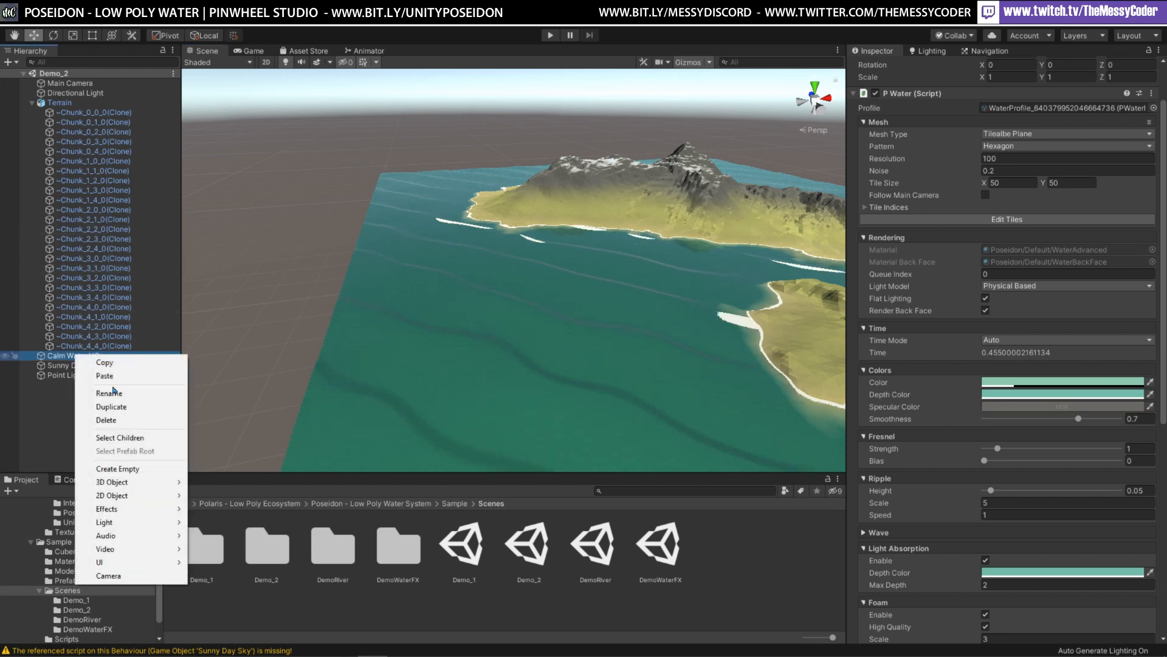
pyautogui.click(106, 420)
pyautogui.keyDown('alt'); pyautogui.moveTo(462, 165); pyautogui.dragTo(238, 276); pyautogui.keyUp('alt')
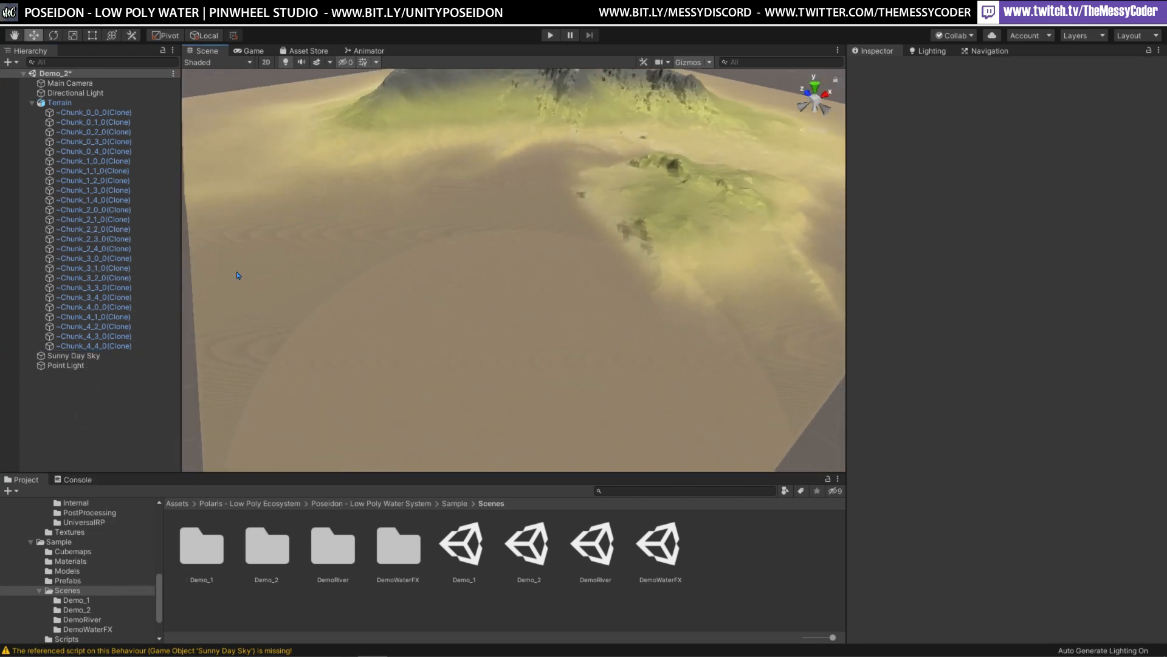
# Add a new Poseidon Calm Water HQ object to the scene and raise its Y position to 1.5
pyautogui.rightClick(70, 416)
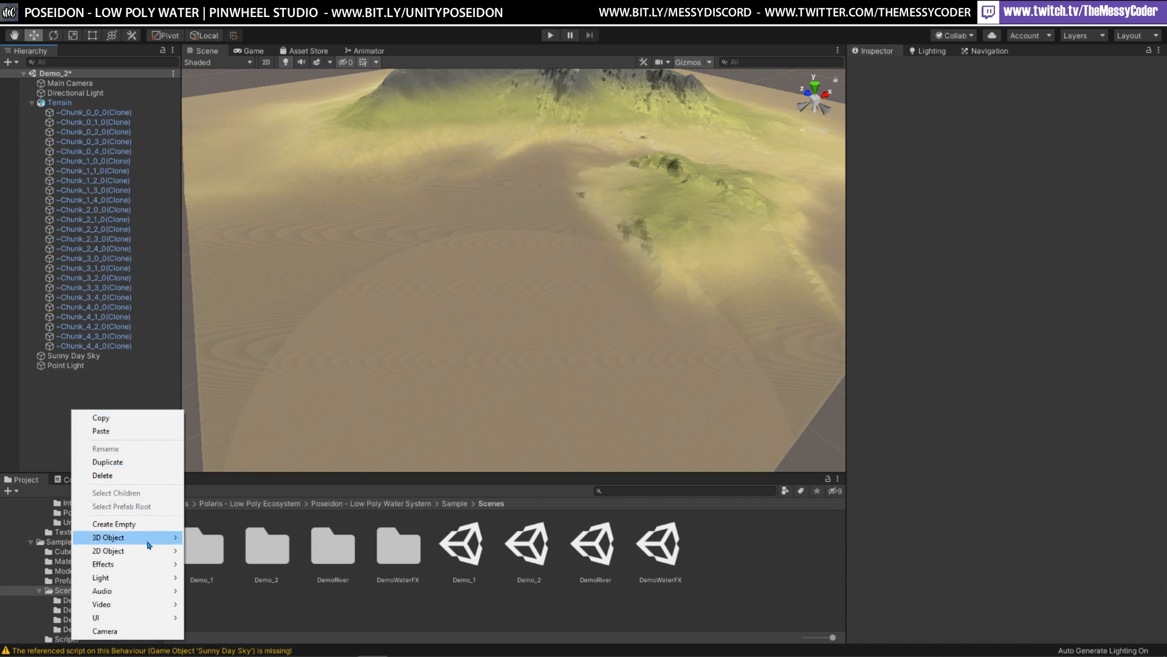
pyautogui.moveTo(157, 544)
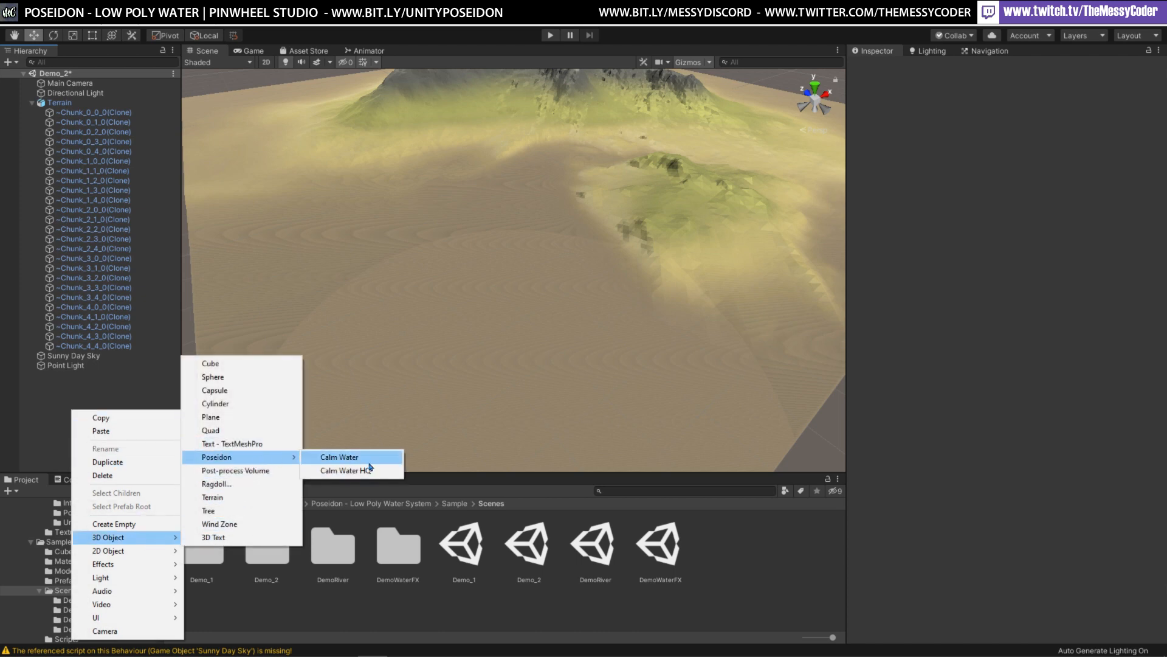
pyautogui.click(372, 471)
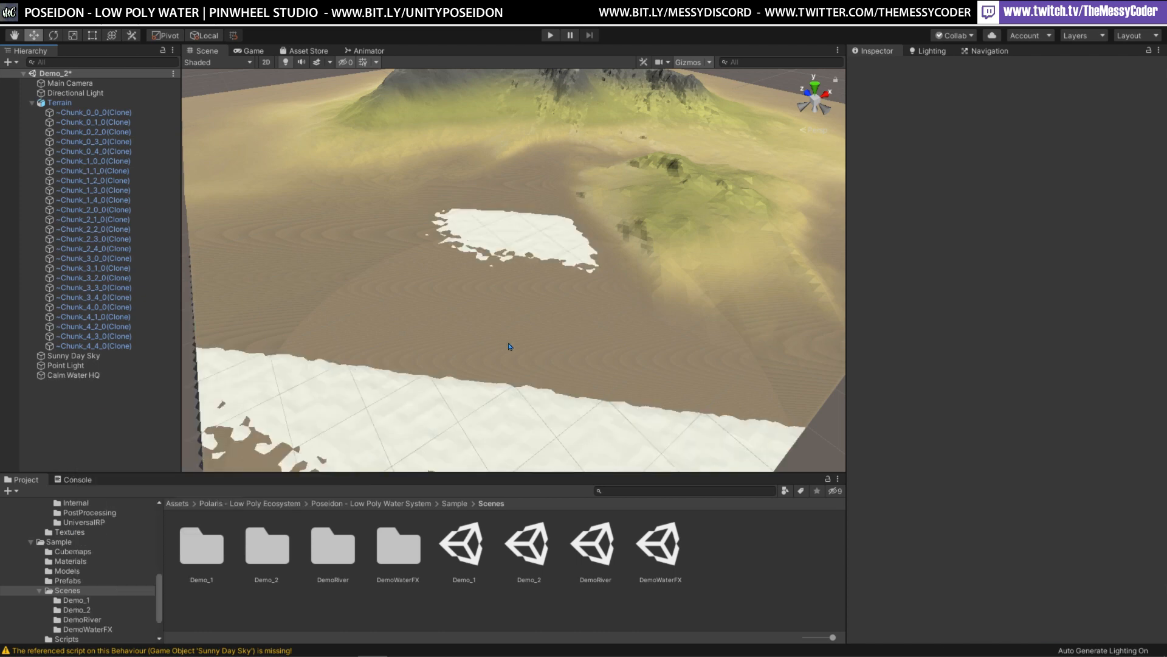
pyautogui.click(73, 375)
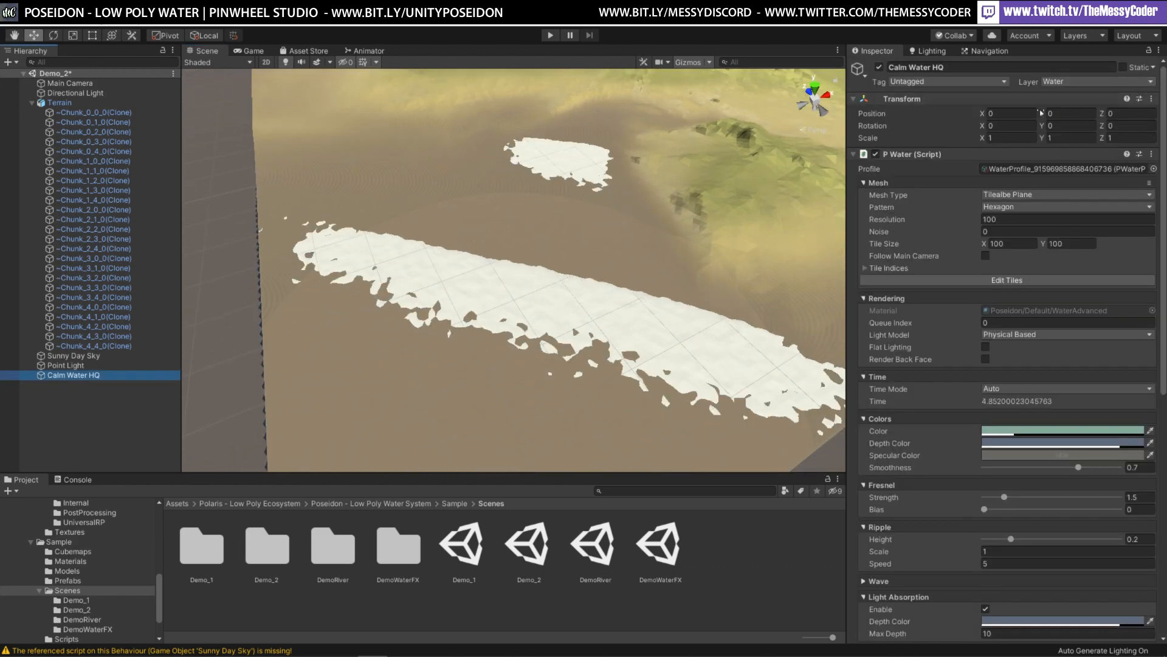
pyautogui.moveTo(1045, 113); pyautogui.dragTo(1073, 115)
pyautogui.moveTo(480, 284); pyautogui.dragTo(439, 254, button='right')
# Set the new water's tile size to 250 by 250 and look over the coverage around the islands
pyautogui.click(1003, 243)
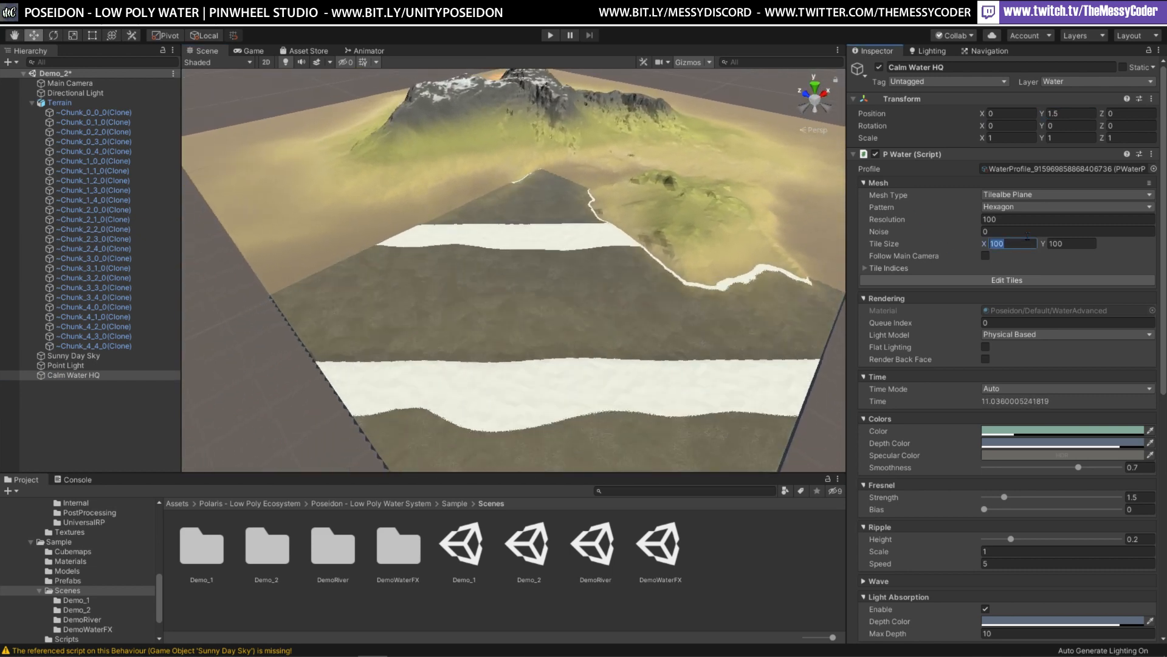
pyautogui.write('250')
pyautogui.press('Tab')
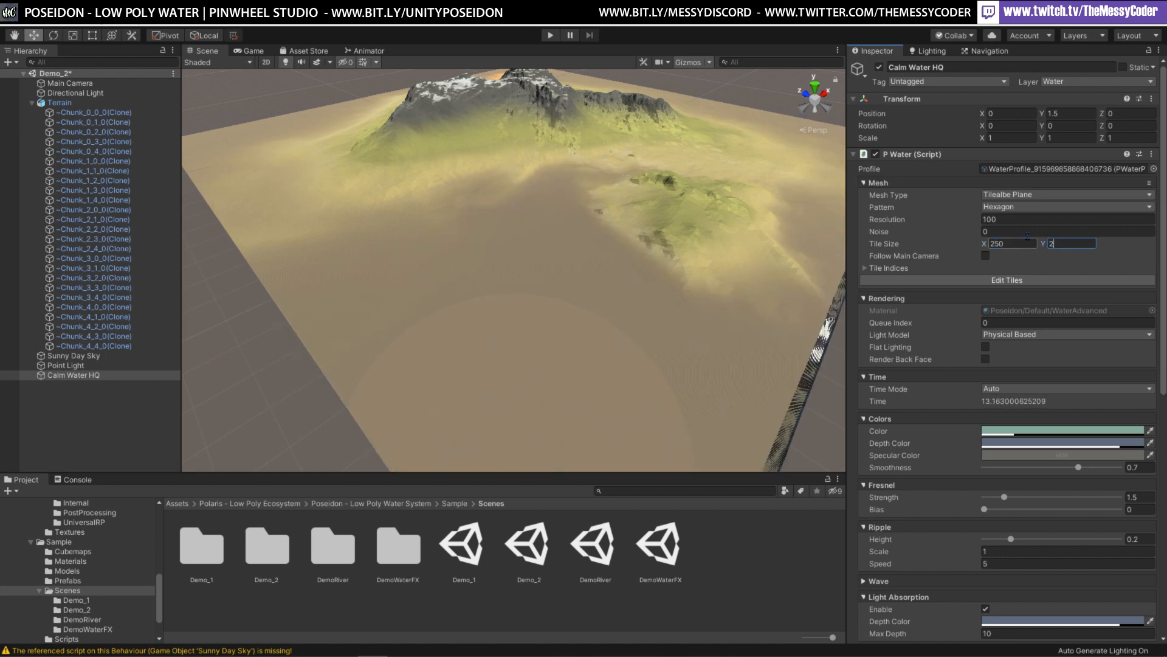
pyautogui.write('250')
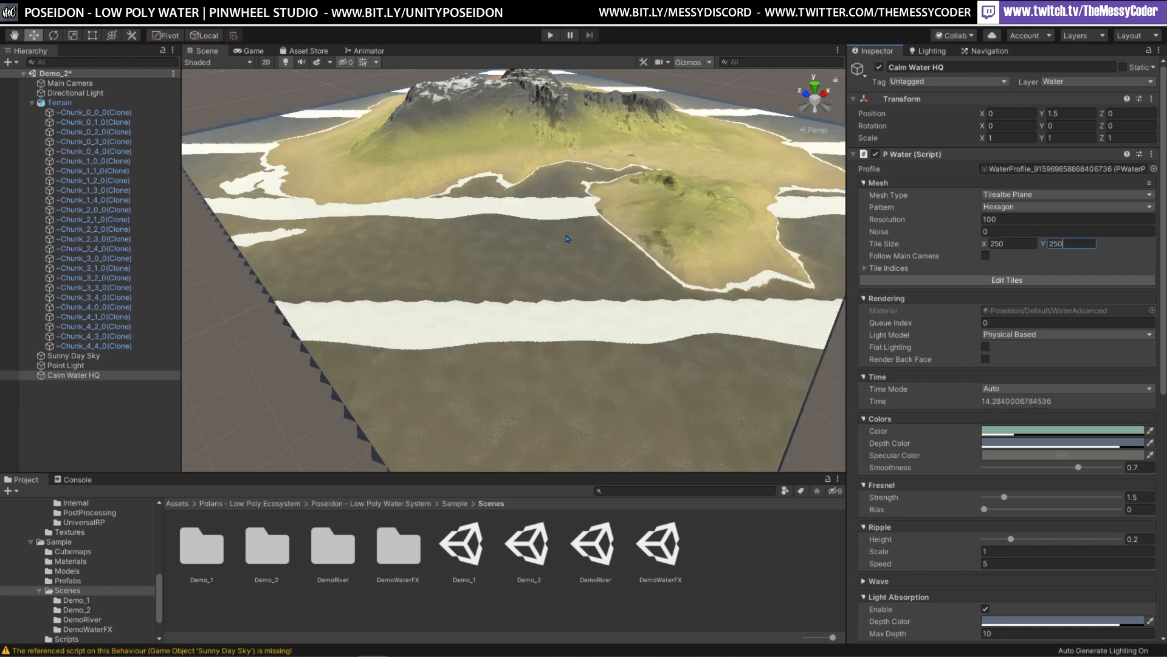
pyautogui.moveTo(431, 372); pyautogui.dragTo(428, 345, button='right')
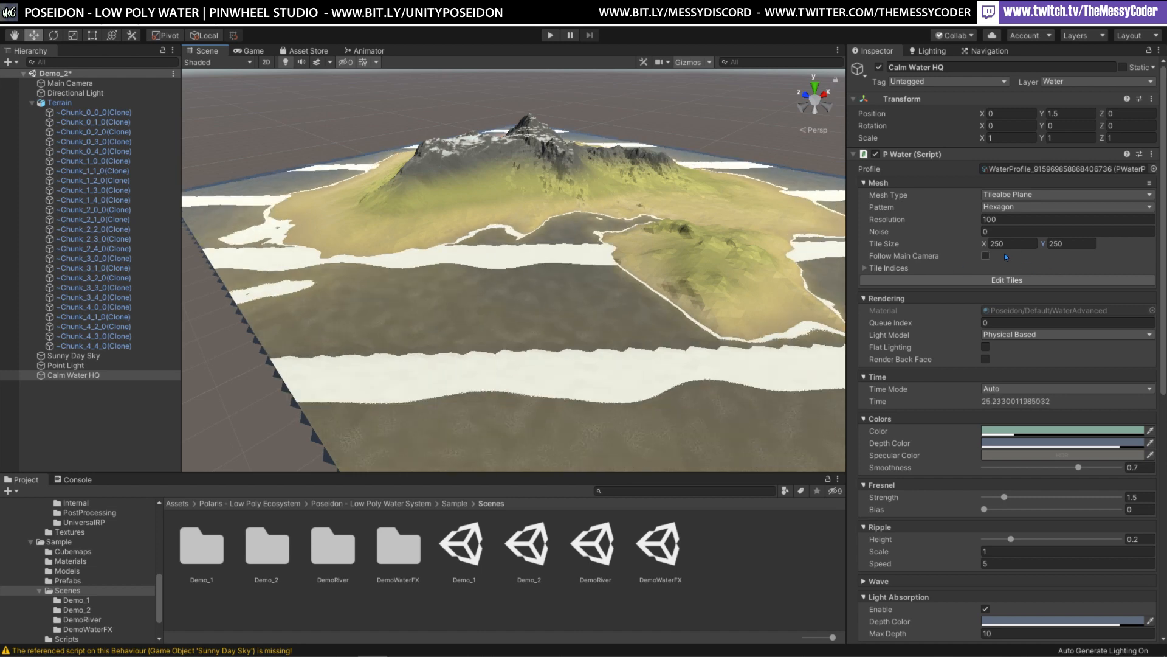
# Set the water's tile size to 50 by 50, bringing the single tile at the terrain's corner into view
pyautogui.click(1019, 243)
pyautogui.write('50')
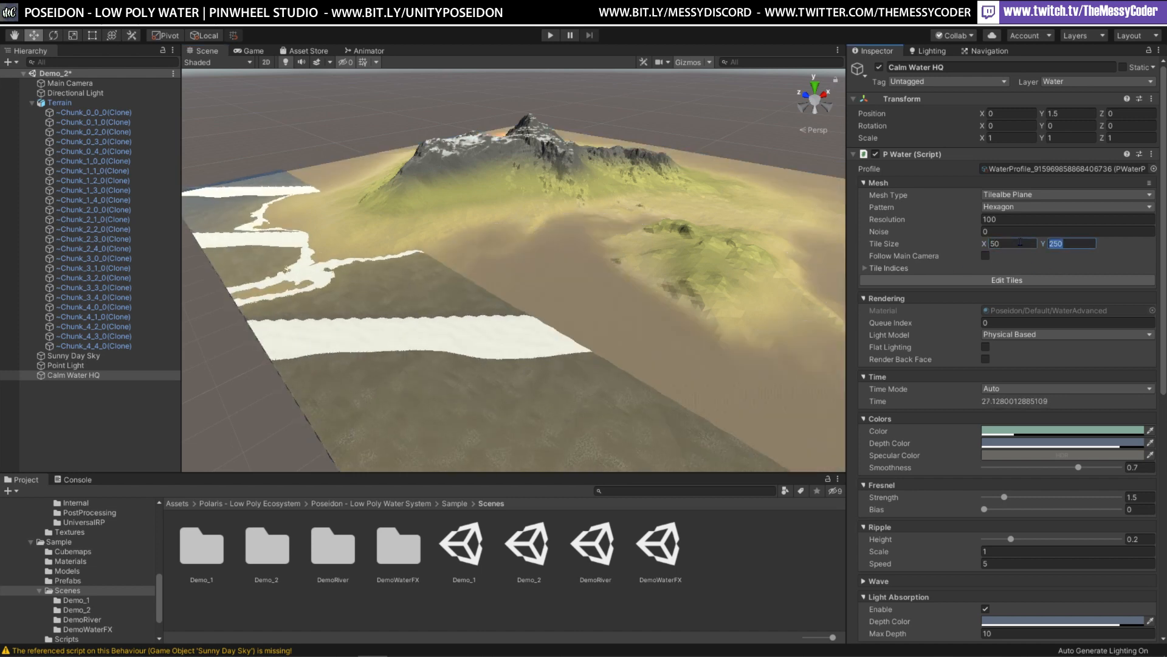
pyautogui.press('Tab')
pyautogui.write('50')
pyautogui.moveTo(321, 257); pyautogui.dragTo(376, 219, button='right')
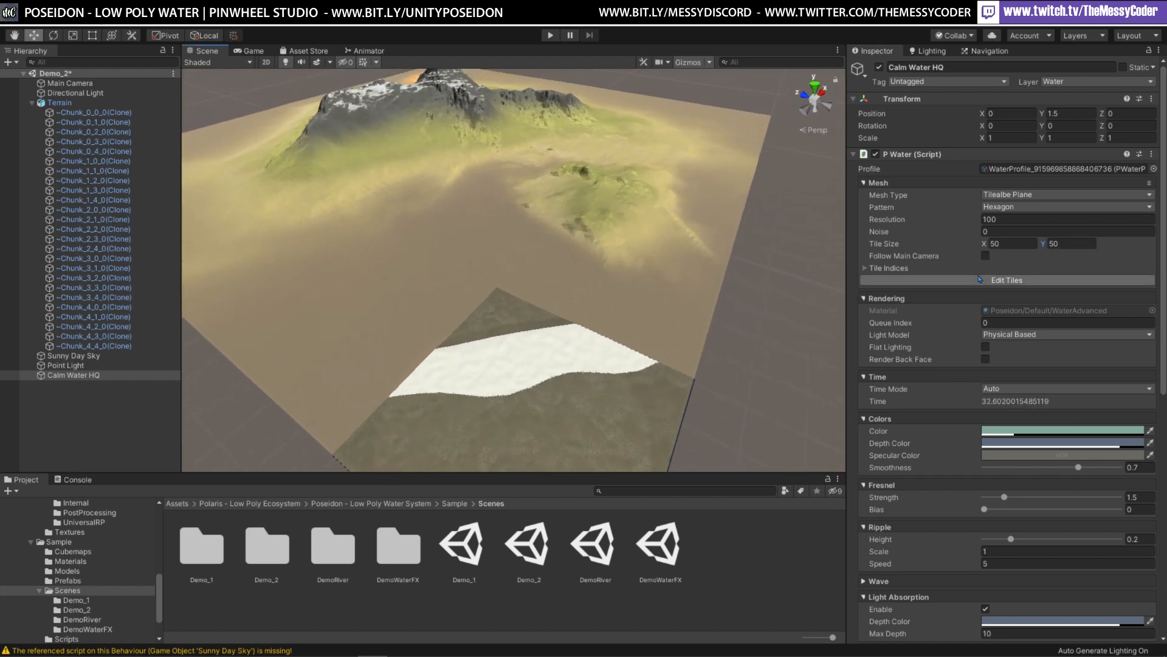
# Edit the water tiles, pinning additional planes until they cover the whole terrain around both islands, and end tile editing
pyautogui.click(979, 279)
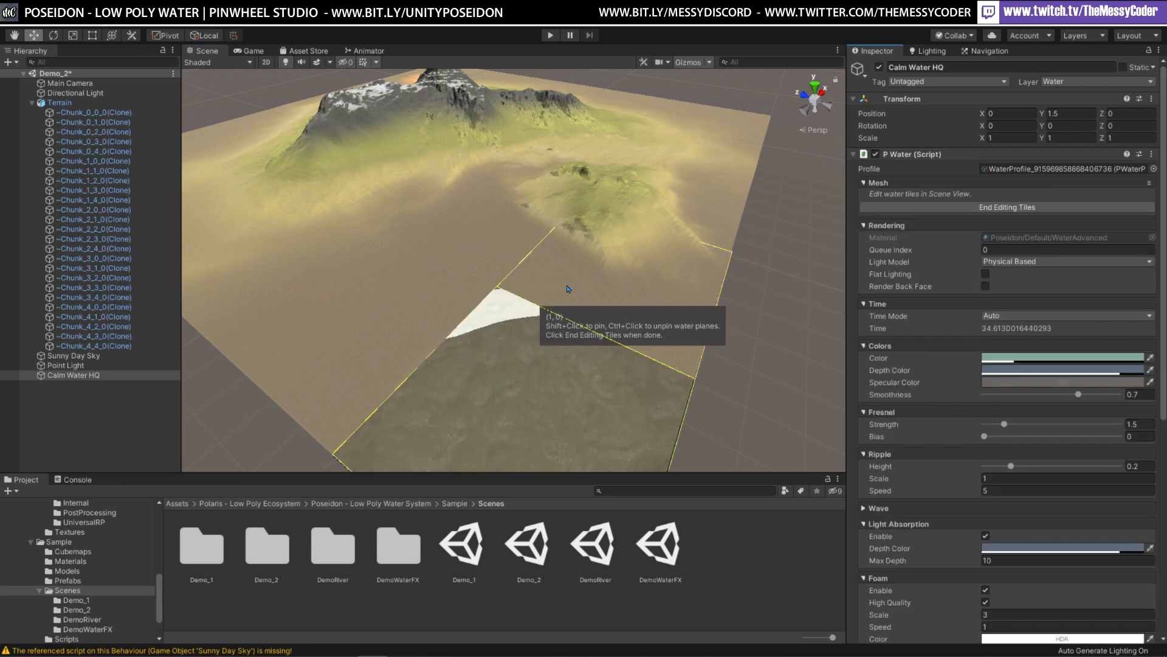
pyautogui.keyDown('shift'); pyautogui.click(602, 270); pyautogui.keyUp('shift')
pyautogui.keyDown('shift'); pyautogui.click(705, 198); pyautogui.keyUp('shift')
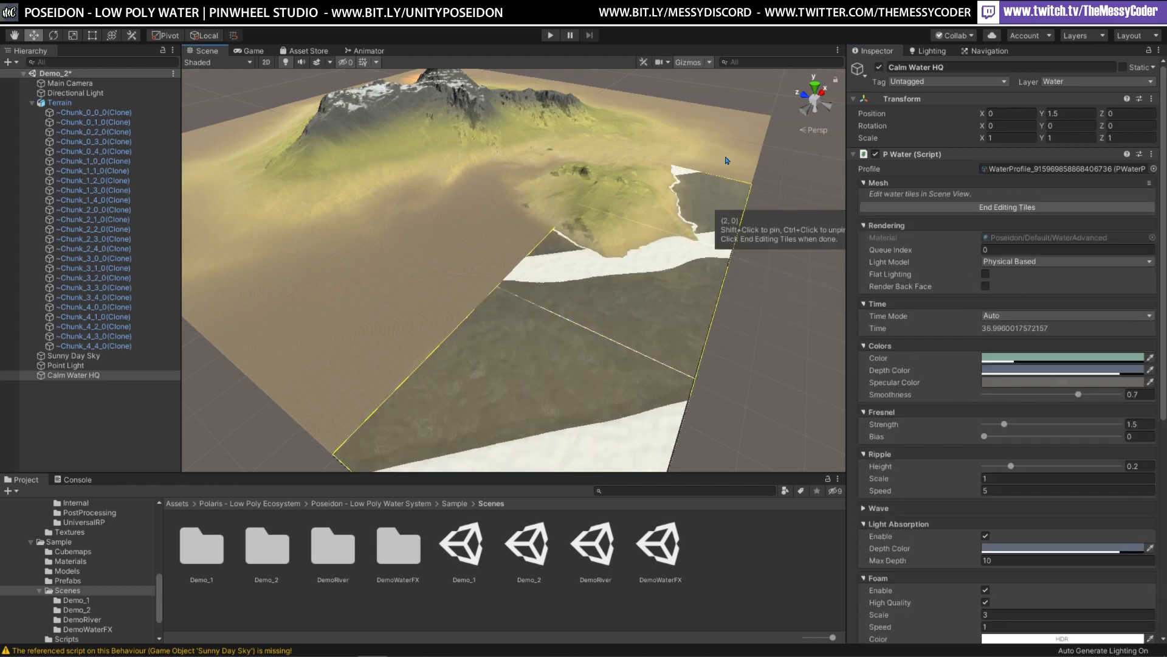
pyautogui.keyDown('shift'); pyautogui.click(733, 132); pyautogui.keyUp('shift')
pyautogui.moveTo(638, 115)
pyautogui.keyDown('shift'); pyautogui.mouseDown()
pyautogui.moveTo(565, 209)
pyautogui.moveTo(366, 389)
pyautogui.mouseUp(); pyautogui.keyUp('shift')
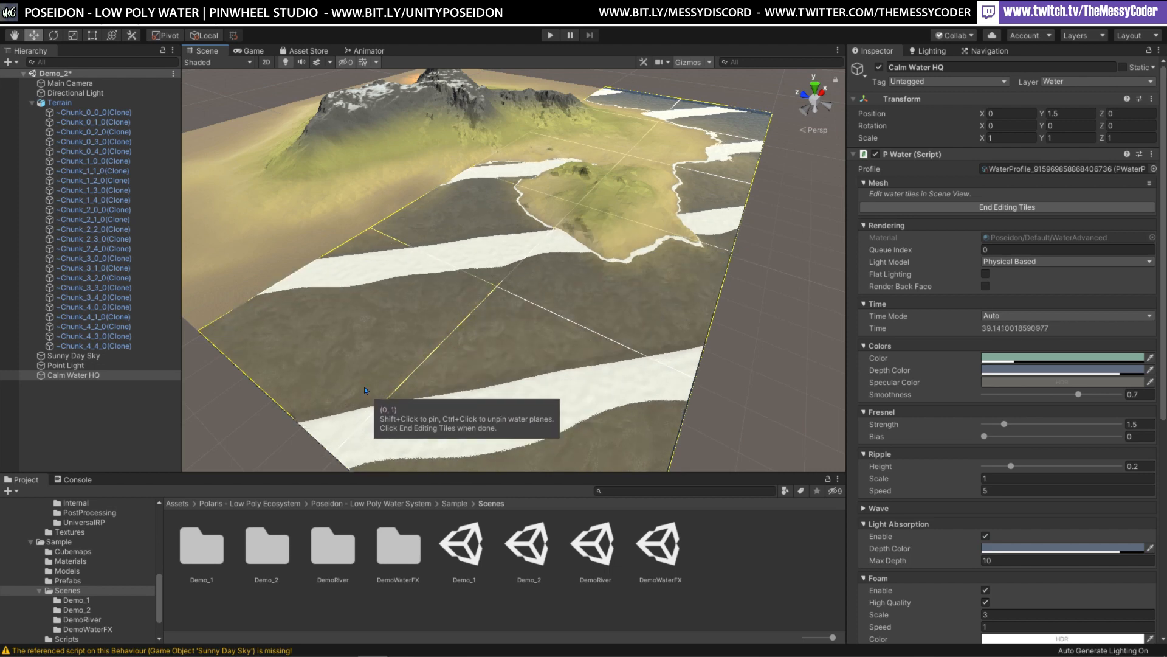
pyautogui.moveTo(212, 269)
pyautogui.keyDown('shift'); pyautogui.mouseDown()
pyautogui.moveTo(456, 113)
pyautogui.moveTo(552, 101)
pyautogui.moveTo(512, 79)
pyautogui.moveTo(313, 185)
pyautogui.moveTo(217, 215)
pyautogui.mouseUp(); pyautogui.keyUp('shift')
pyautogui.moveTo(365, 202); pyautogui.dragTo(309, 196, button='right')
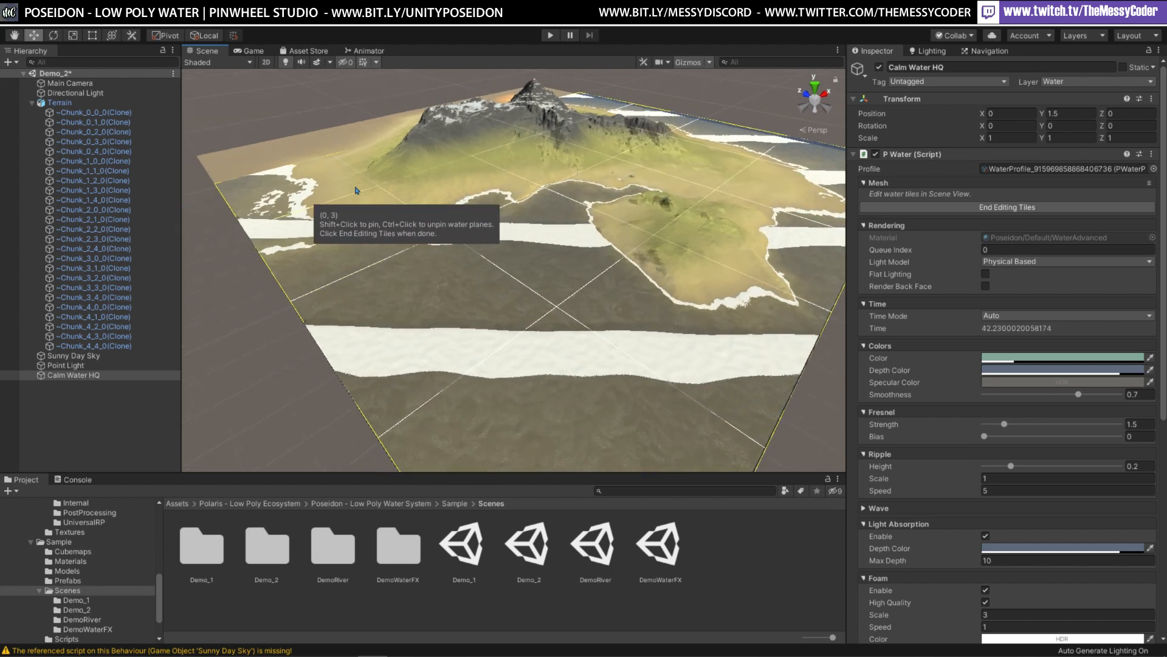
pyautogui.moveTo(248, 157)
pyautogui.keyDown('shift'); pyautogui.mouseDown()
pyautogui.moveTo(364, 152)
pyautogui.moveTo(395, 138)
pyautogui.mouseUp(); pyautogui.keyUp('shift')
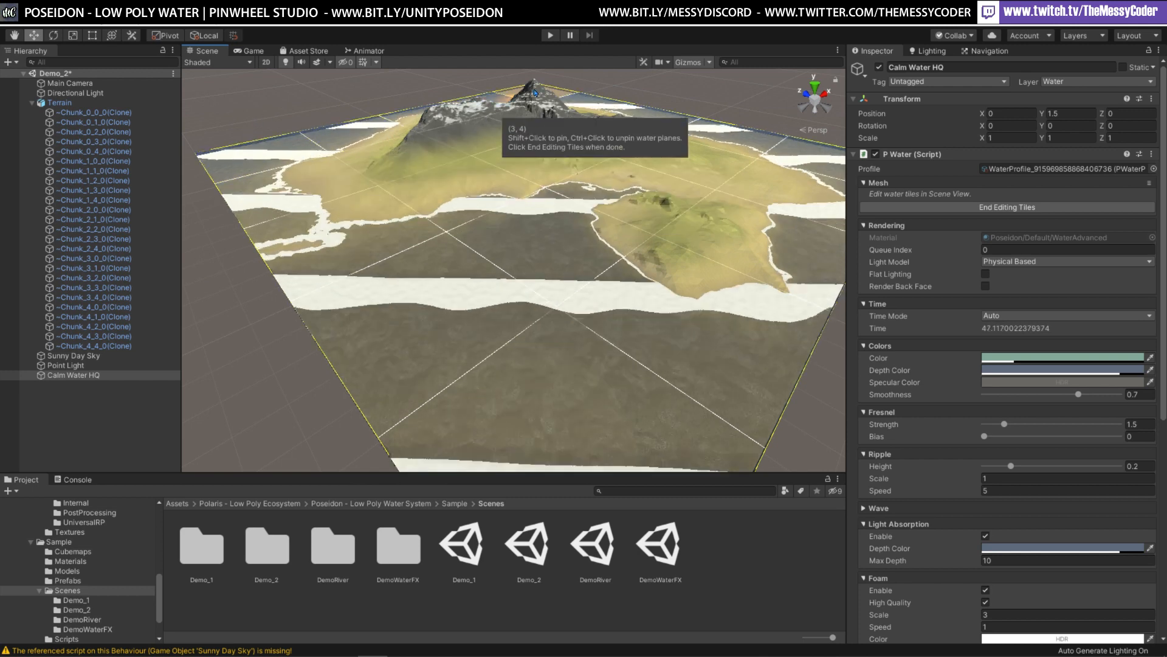
pyautogui.click(1063, 207)
# Raise the water to a Y position of 2.46 and set its wave direction to 126
pyautogui.moveTo(1042, 115); pyautogui.dragTo(1063, 112)
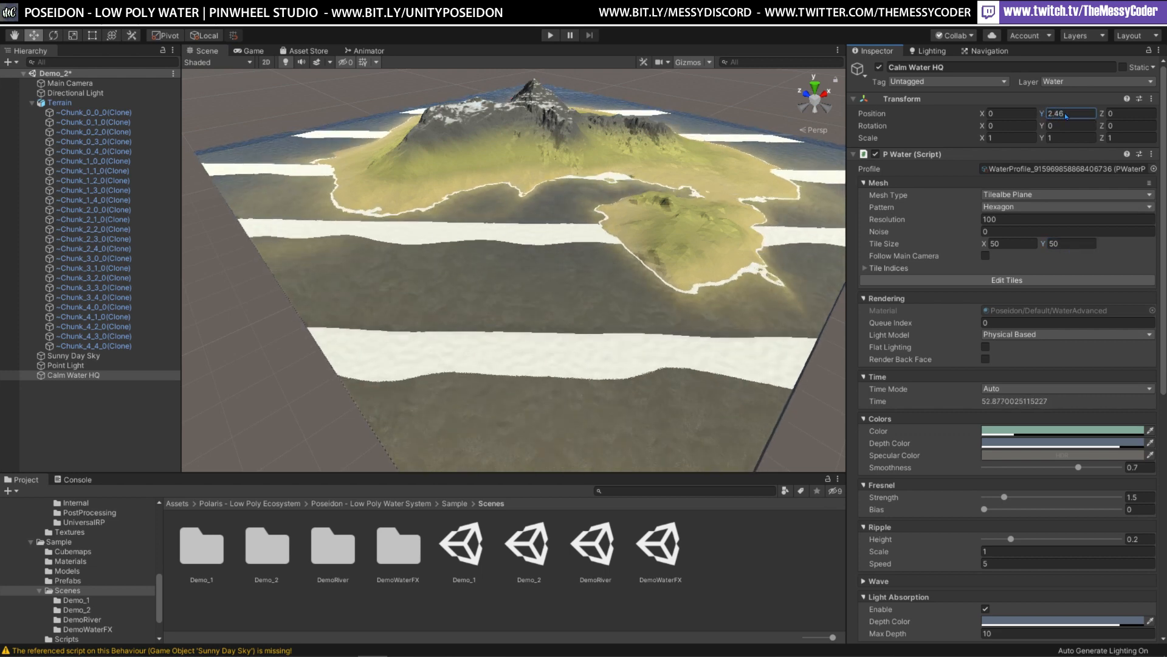
pyautogui.scroll(-3, 1040, 271)
pyautogui.scroll(-3, 1041, 326)
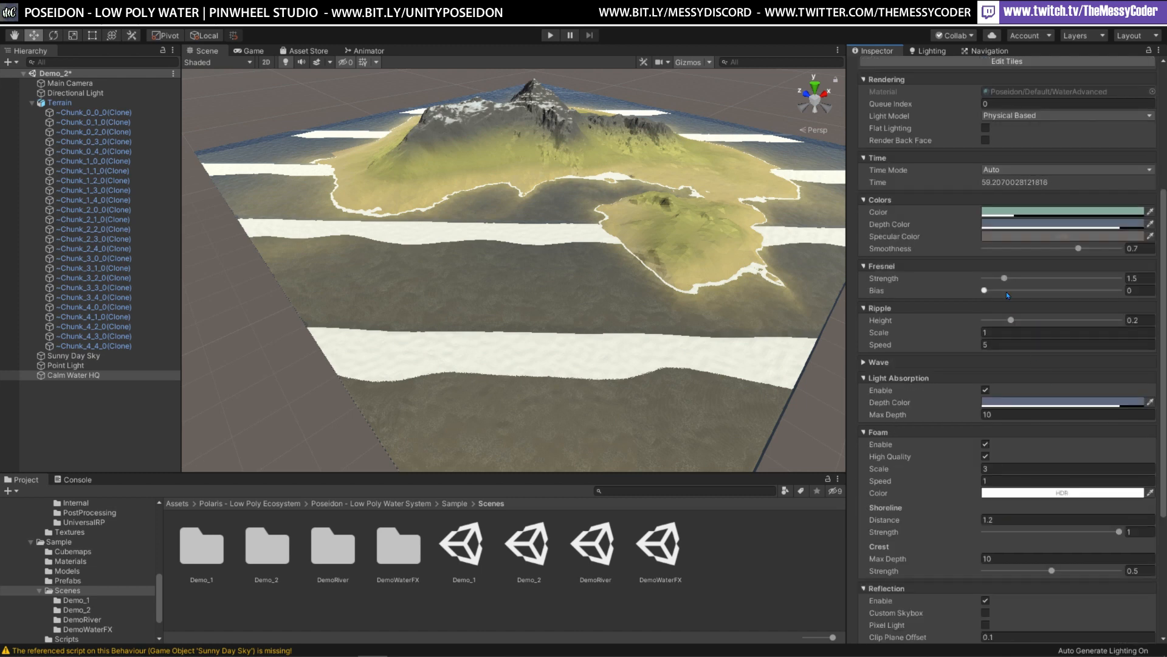
pyautogui.scroll(3, 1002, 287)
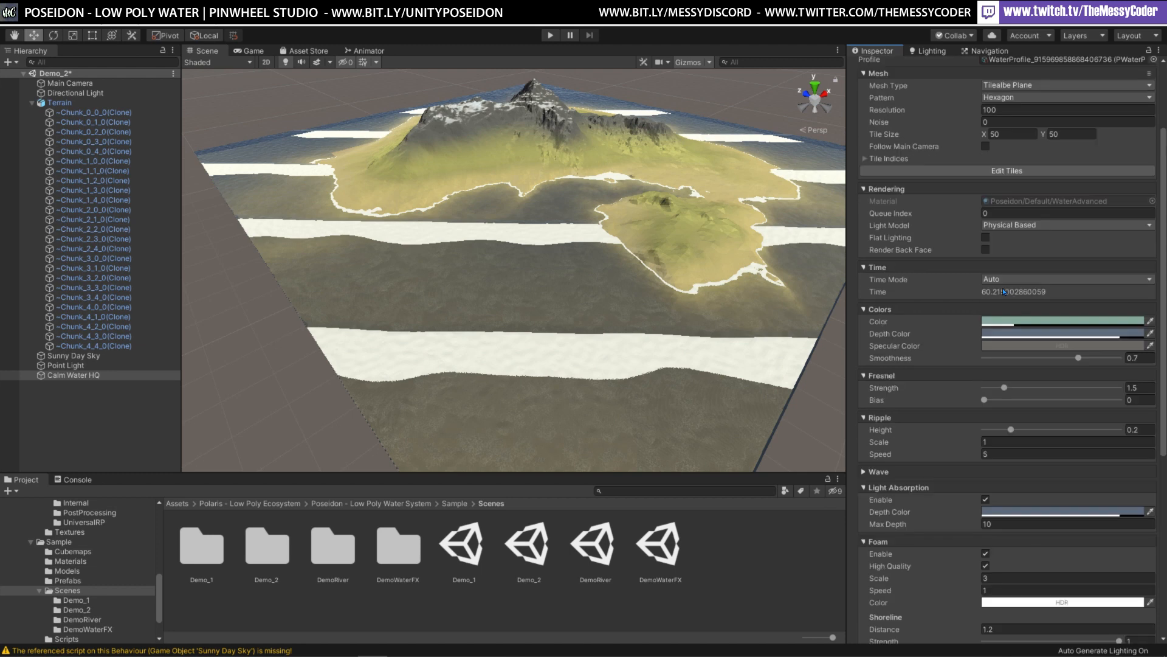
pyautogui.scroll(-6, 1002, 287)
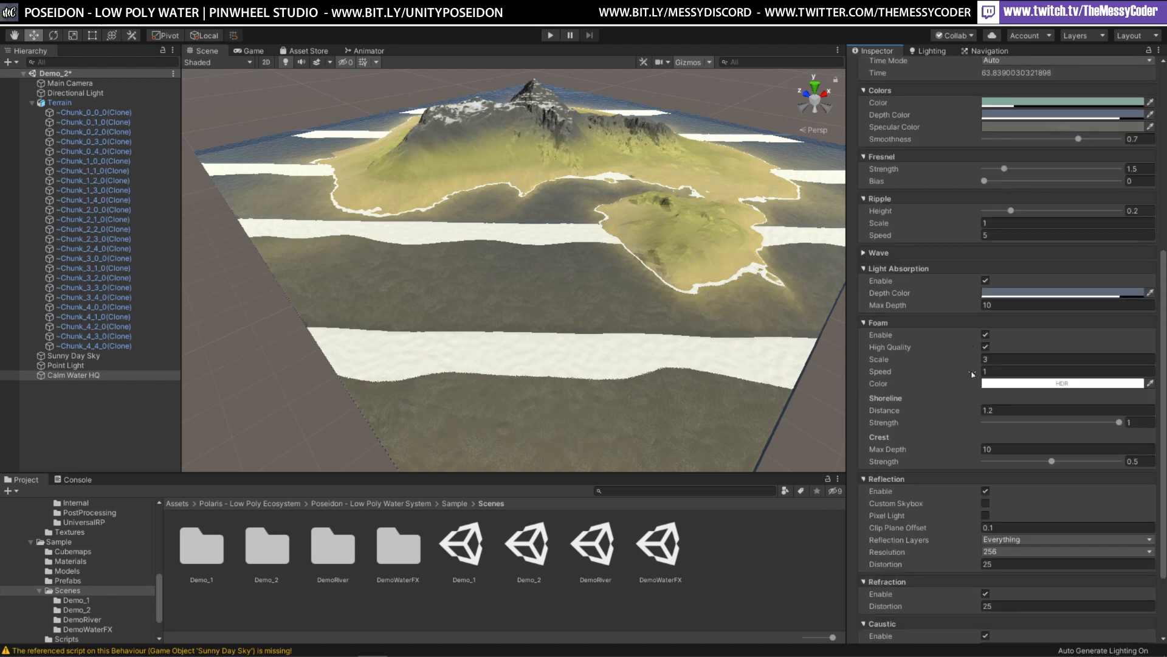
pyautogui.scroll(-3, 961, 426)
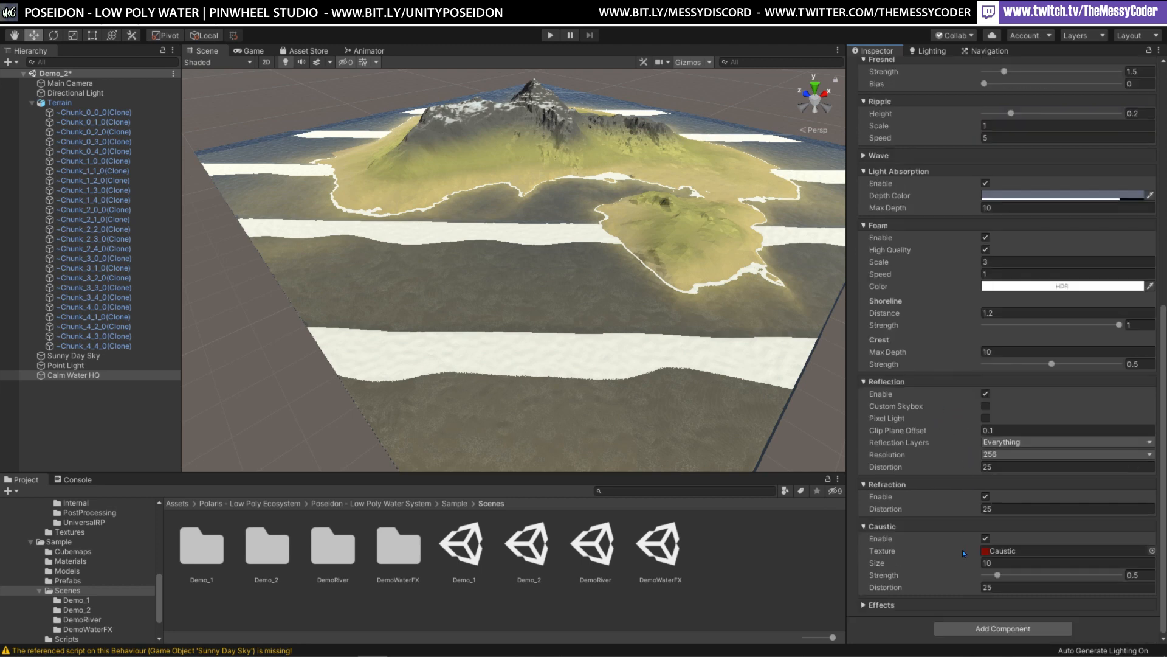
pyautogui.scroll(3, 961, 491)
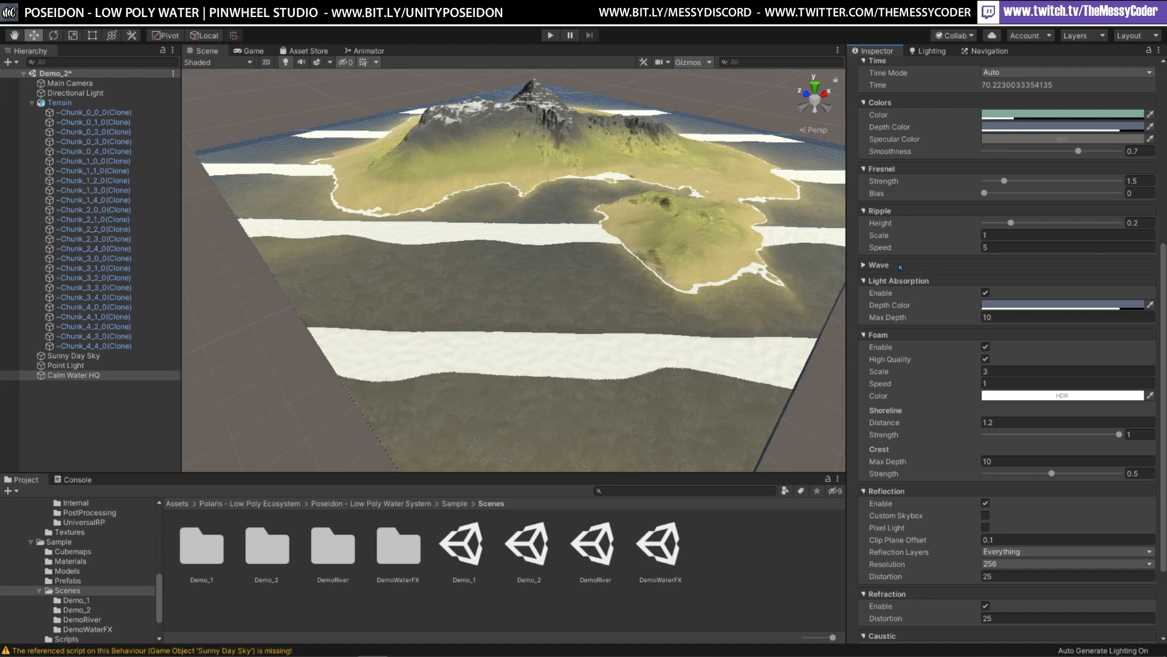
pyautogui.click(880, 264)
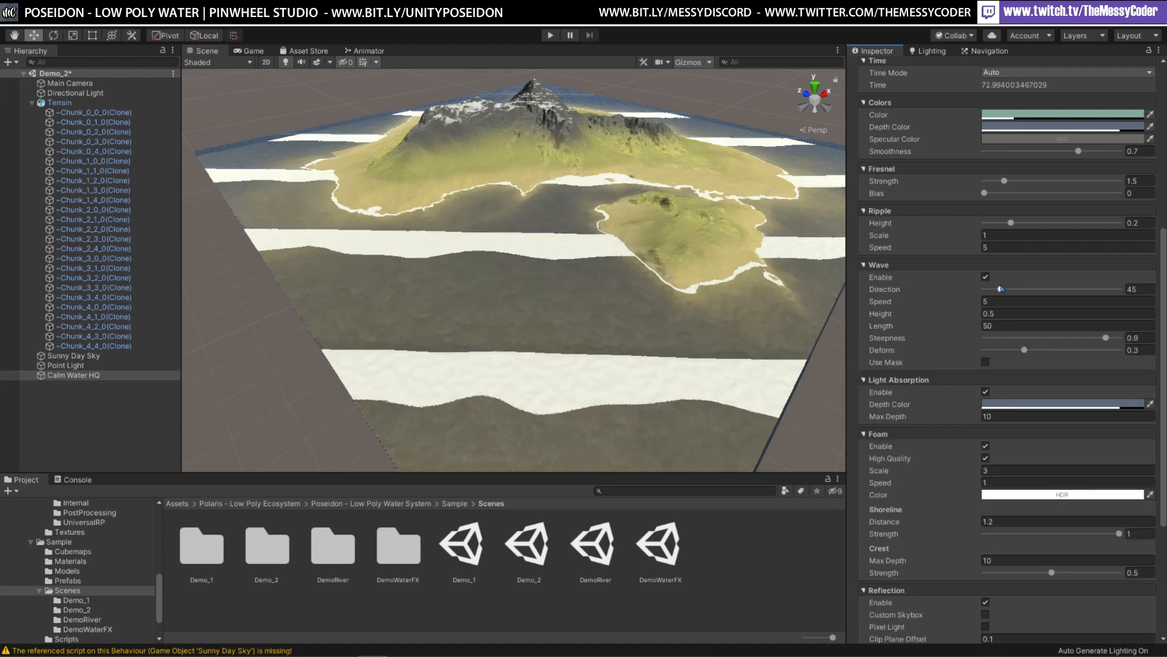
pyautogui.moveTo(1002, 290); pyautogui.dragTo(1033, 291)
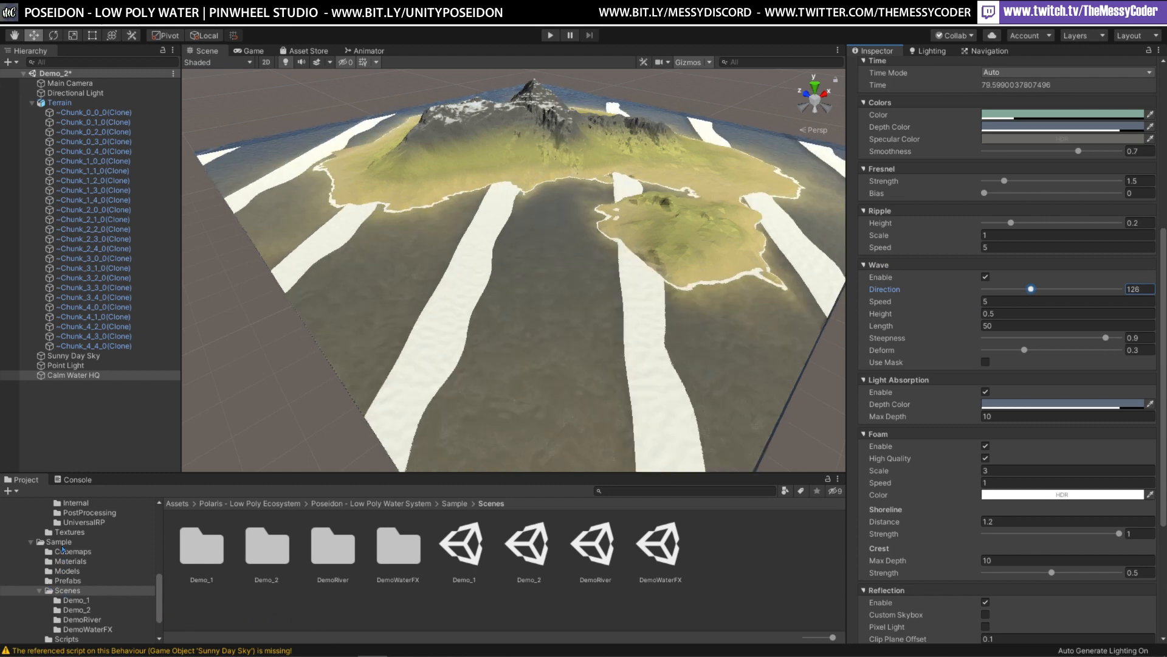
# Open the Poseidon user guide PDF from the Poseidon - Low Poly Water System asset folder
pyautogui.scroll(5, 47, 545)
pyautogui.scroll(4, 61, 545)
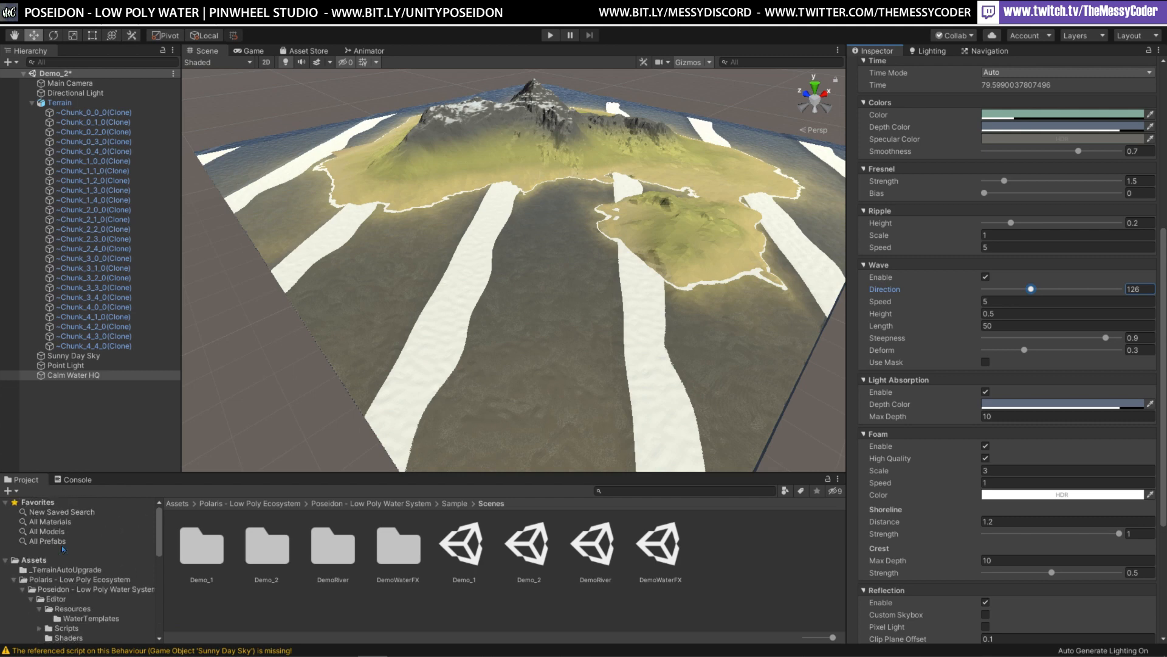
pyautogui.click(59, 589)
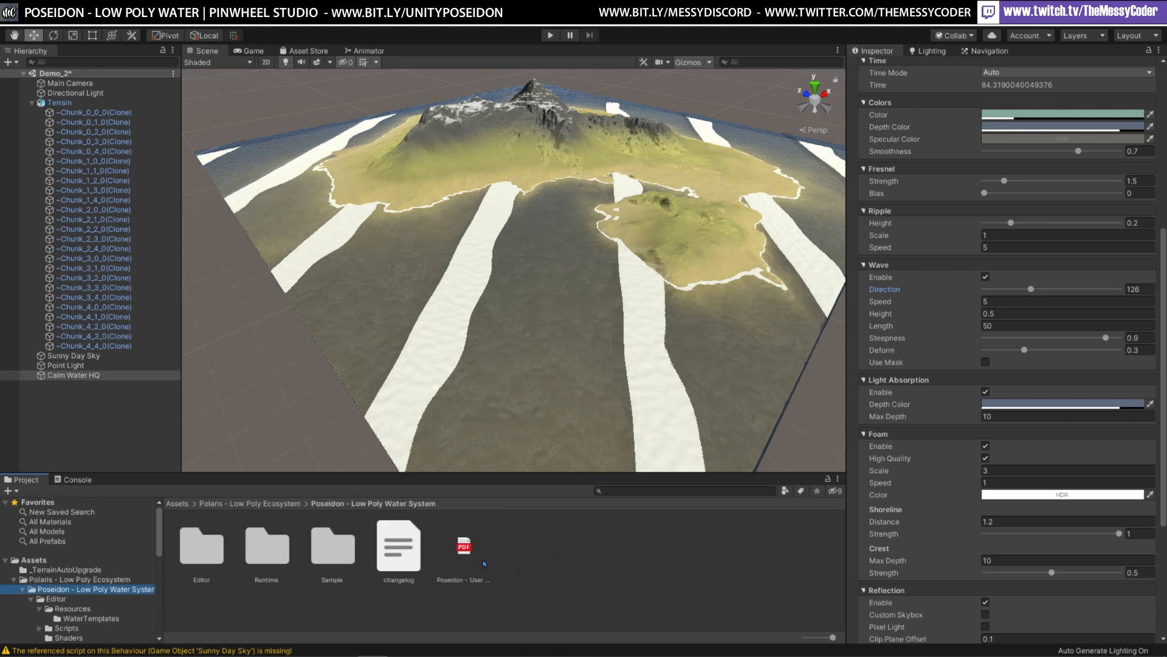
pyautogui.click(464, 547)
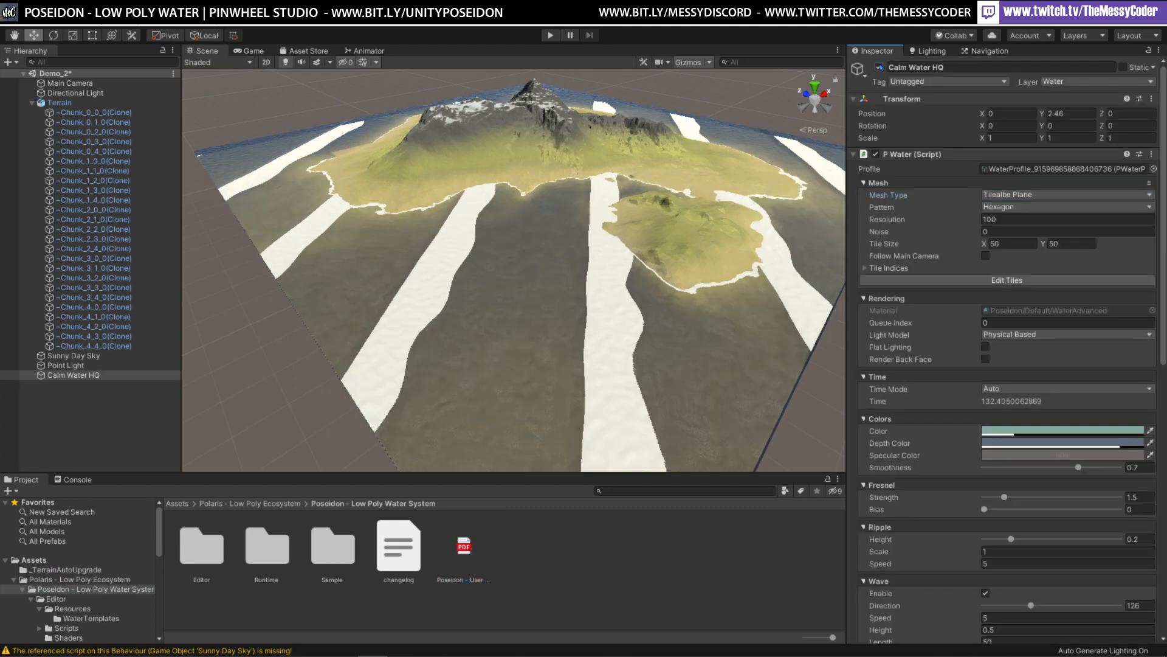
# Deactivate the existing Calm Water HQ object, add a new Calm Water HQ from the Poseidon 3D objects, and select it
pyautogui.hotkey('alt', 'shift', 'a')
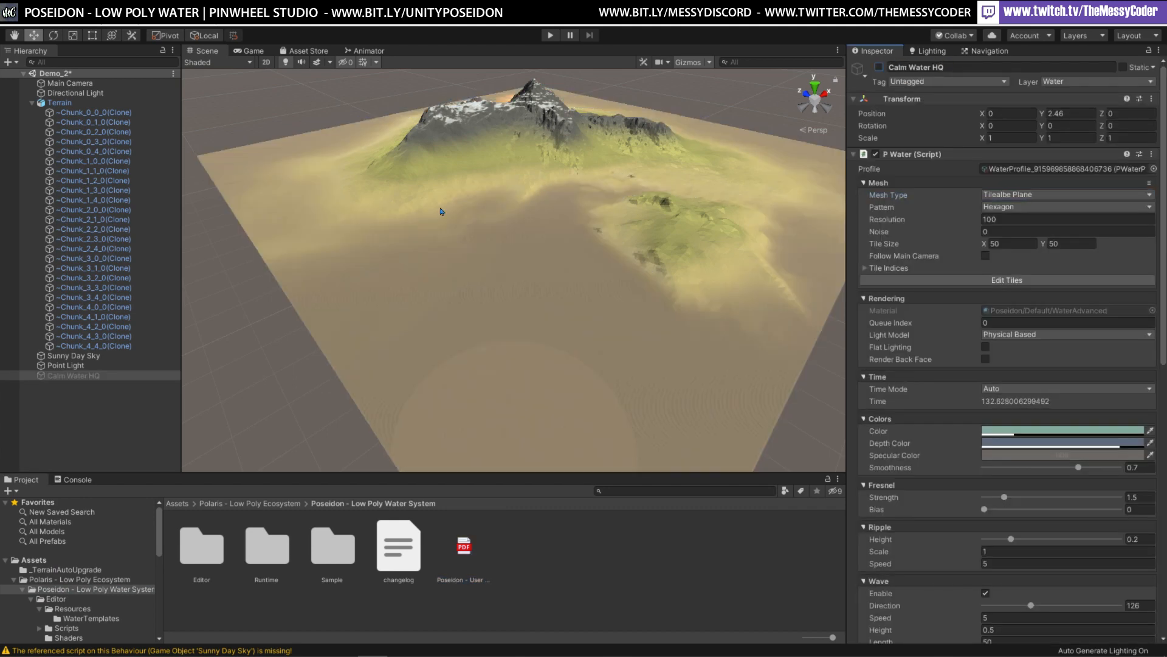
pyautogui.rightClick(76, 420)
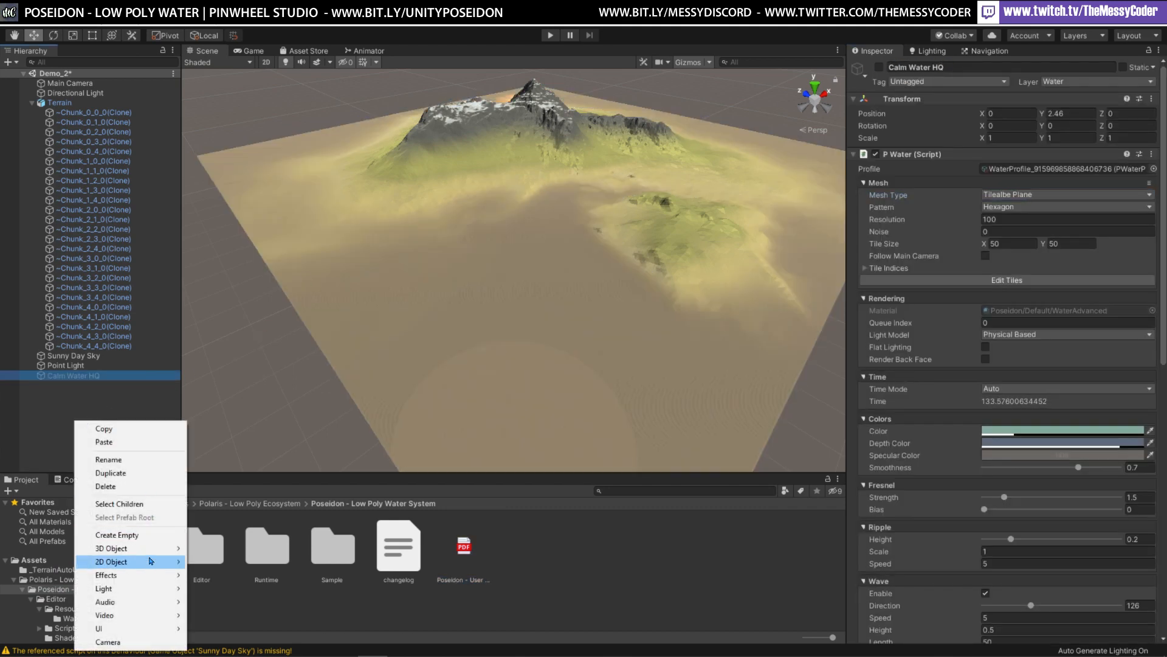
pyautogui.moveTo(146, 555)
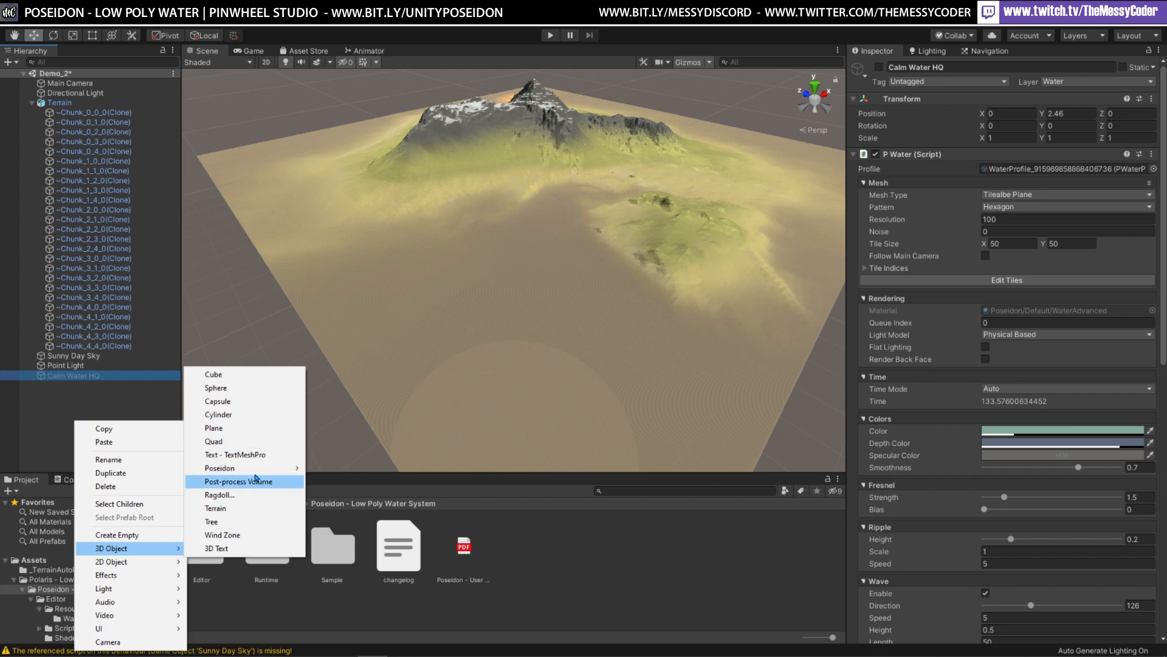
pyautogui.moveTo(256, 469)
pyautogui.click(373, 481)
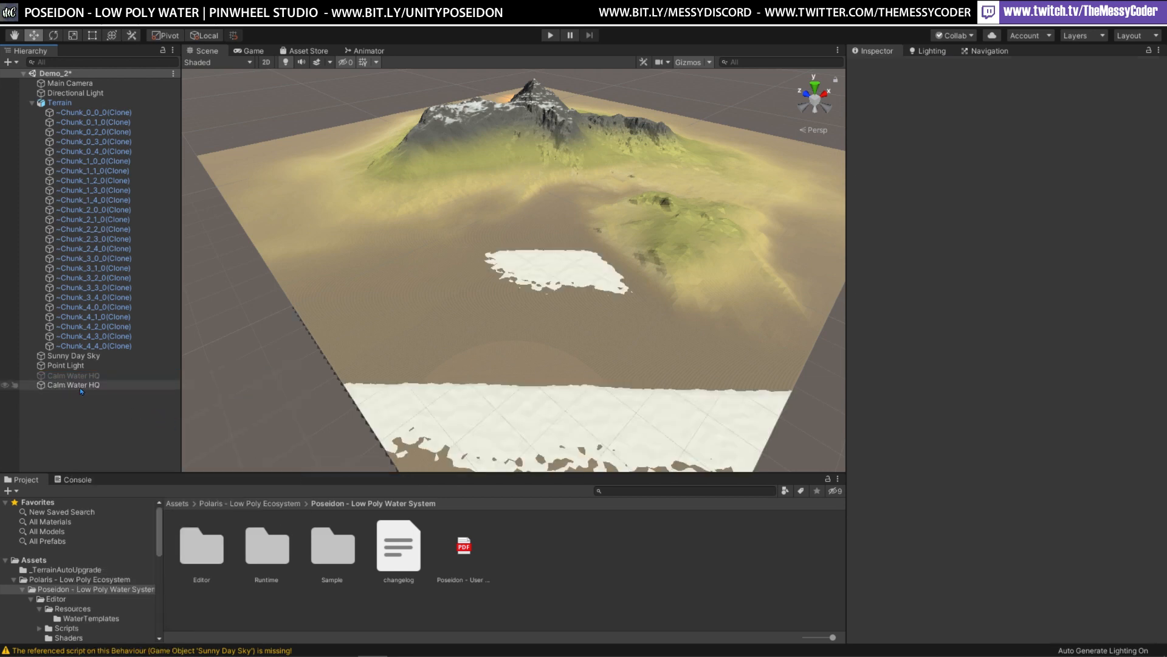
pyautogui.click(79, 386)
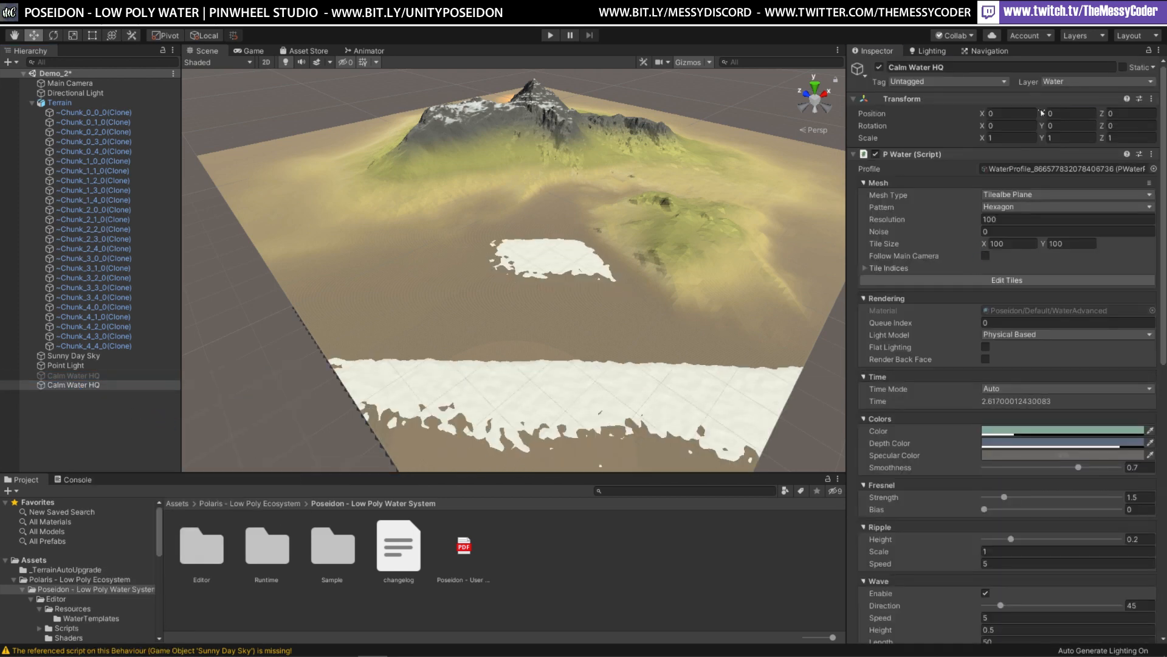
# Raise the new water to a Y position of 1.46 and set its mesh type to Area (Experimental)
pyautogui.moveTo(1041, 112); pyautogui.dragTo(1073, 113)
pyautogui.click(1036, 194)
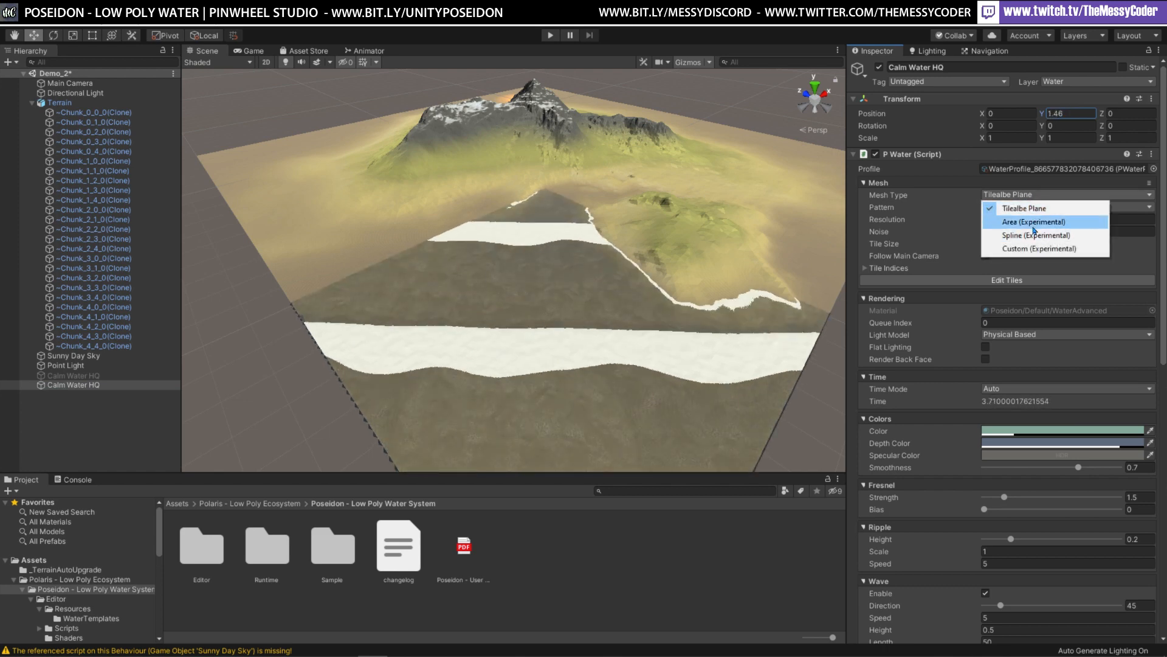
pyautogui.click(1034, 225)
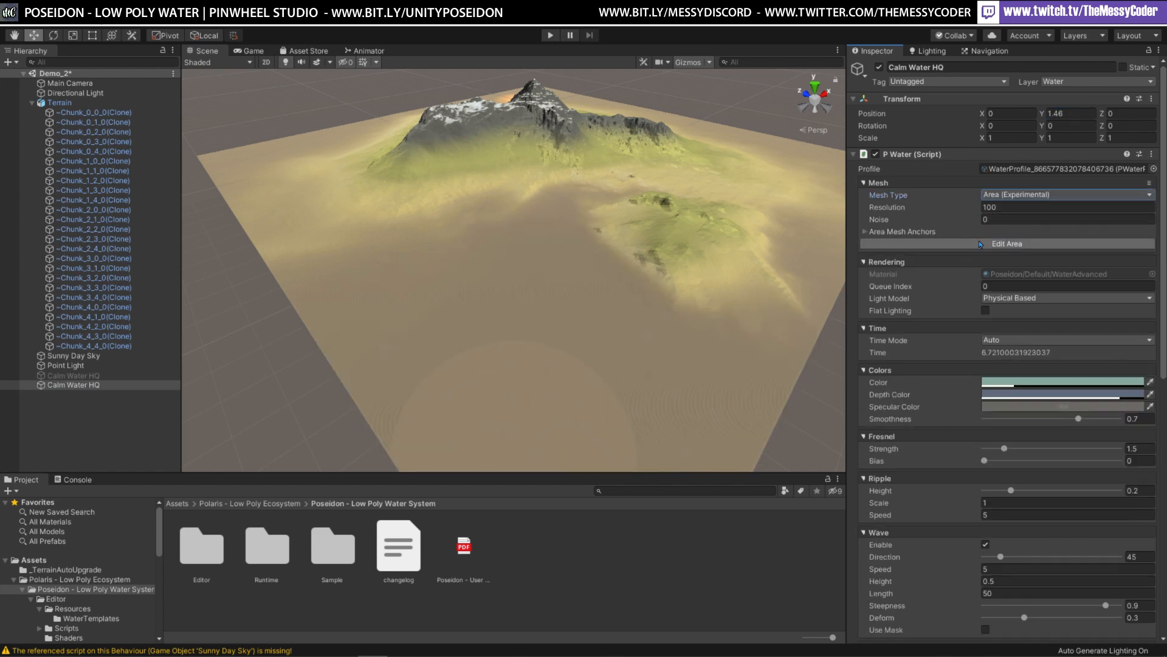
# Start editing the water area and place anchors in a rough loop around the near corner of the terrain
pyautogui.click(1007, 243)
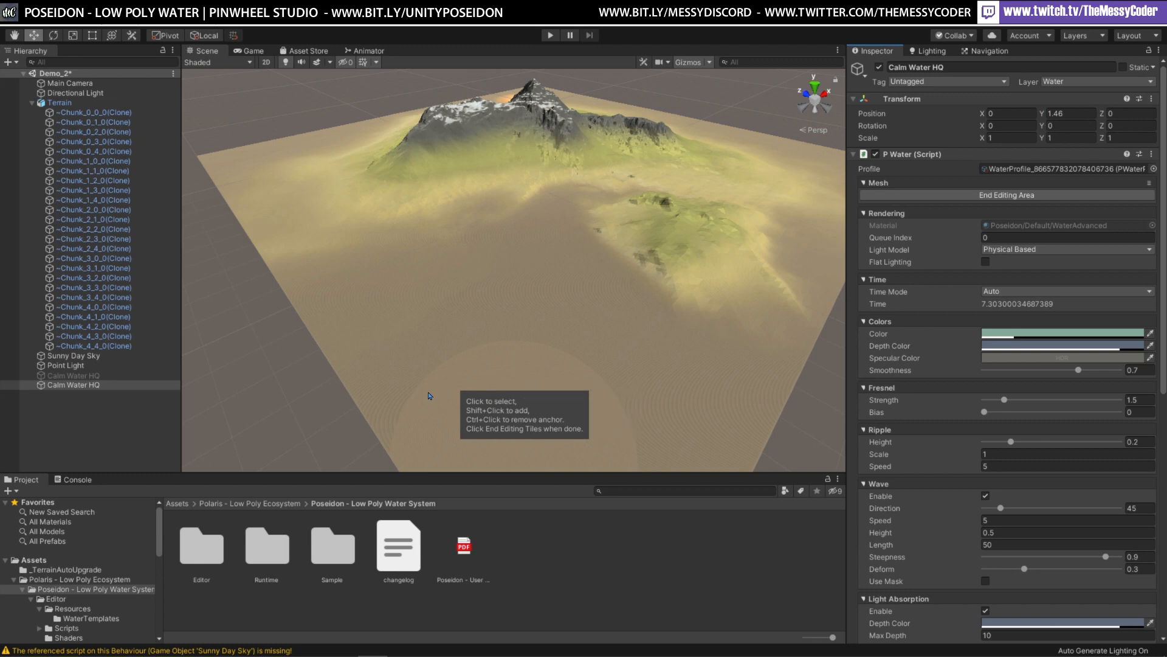
pyautogui.keyDown('shift'); pyautogui.click(407, 416); pyautogui.keyUp('shift')
pyautogui.keyDown('shift'); pyautogui.click(439, 369); pyautogui.keyUp('shift')
pyautogui.keyDown('shift'); pyautogui.click(511, 327); pyautogui.keyUp('shift')
pyautogui.keyDown('shift'); pyautogui.click(613, 337); pyautogui.keyUp('shift')
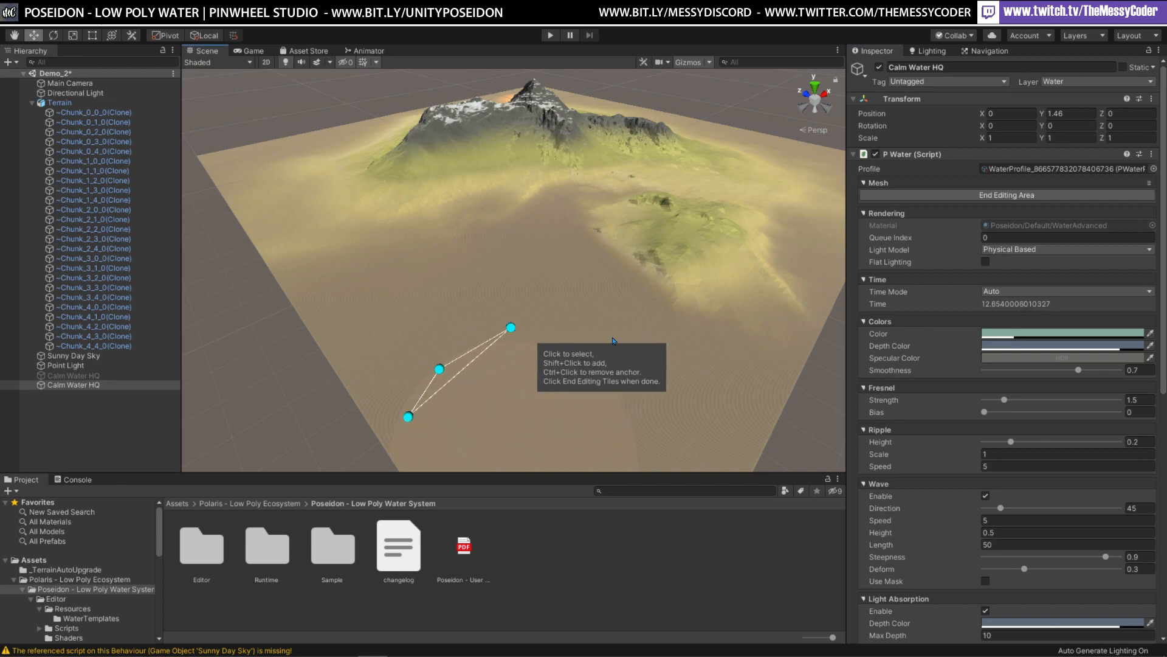
pyautogui.keyDown('shift'); pyautogui.click(675, 389); pyautogui.keyUp('shift')
pyautogui.keyDown('shift'); pyautogui.click(659, 439); pyautogui.keyUp('shift')
pyautogui.keyDown('shift'); pyautogui.click(512, 469); pyautogui.keyUp('shift')
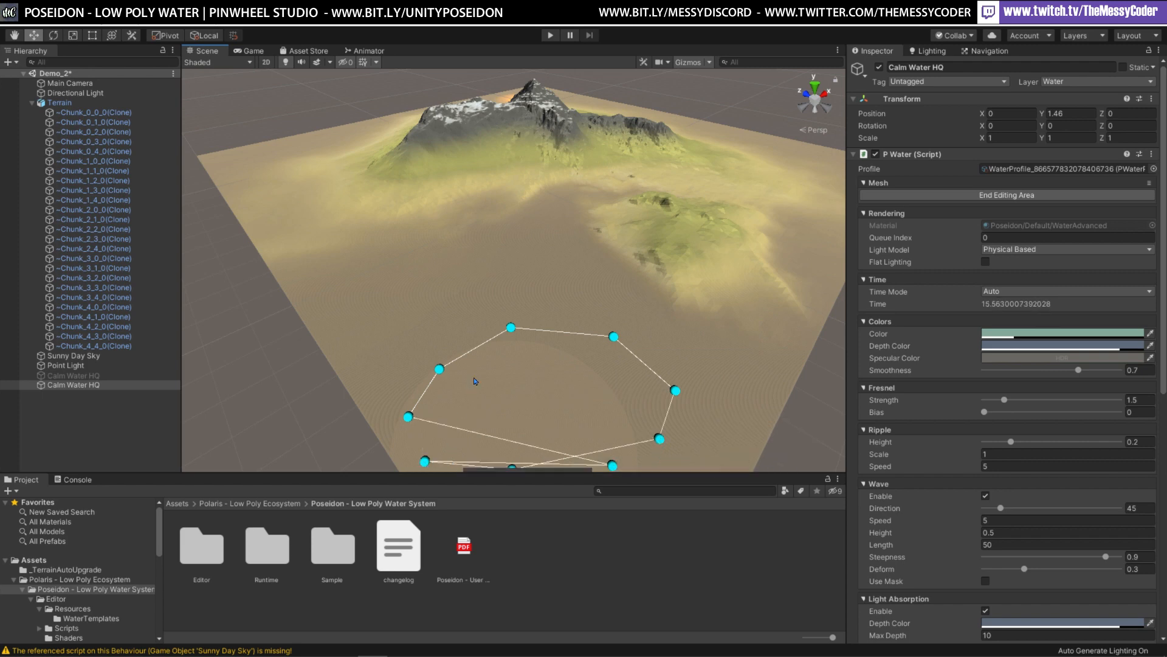
# Remove the crossing anchors on the near side of the loop, add three replacements that close it cleanly, and end area editing
pyautogui.scroll(-1, 475, 382)
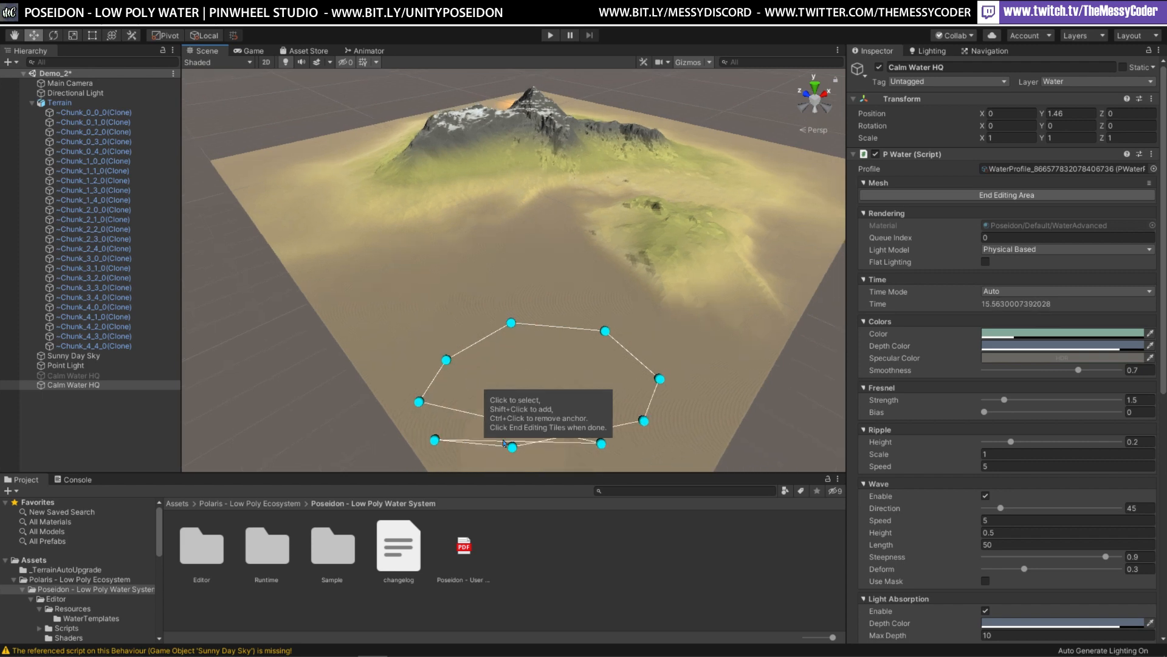
pyautogui.keyDown('ctrl'); pyautogui.click(601, 444); pyautogui.keyUp('ctrl')
pyautogui.keyDown('ctrl'); pyautogui.click(435, 440); pyautogui.keyUp('ctrl')
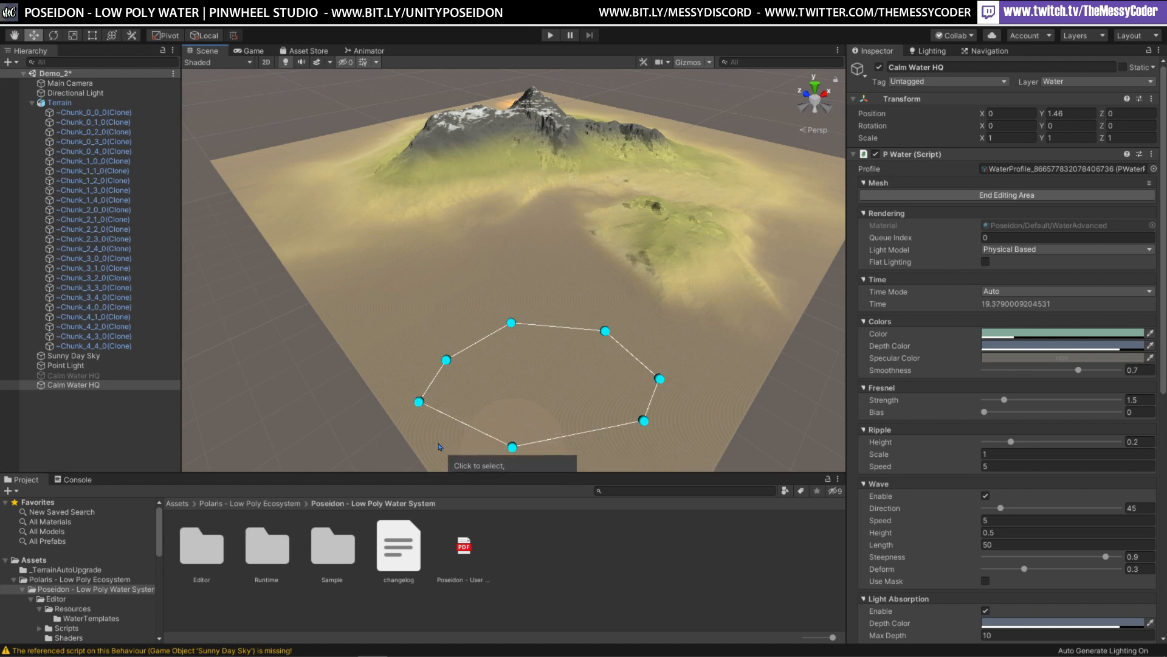
pyautogui.keyDown('ctrl'); pyautogui.click(512, 448); pyautogui.keyUp('ctrl')
pyautogui.keyDown('shift'); pyautogui.click(624, 447); pyautogui.keyUp('shift')
pyautogui.keyDown('shift'); pyautogui.click(547, 448); pyautogui.keyUp('shift')
pyautogui.keyDown('shift'); pyautogui.click(434, 453); pyautogui.keyUp('shift')
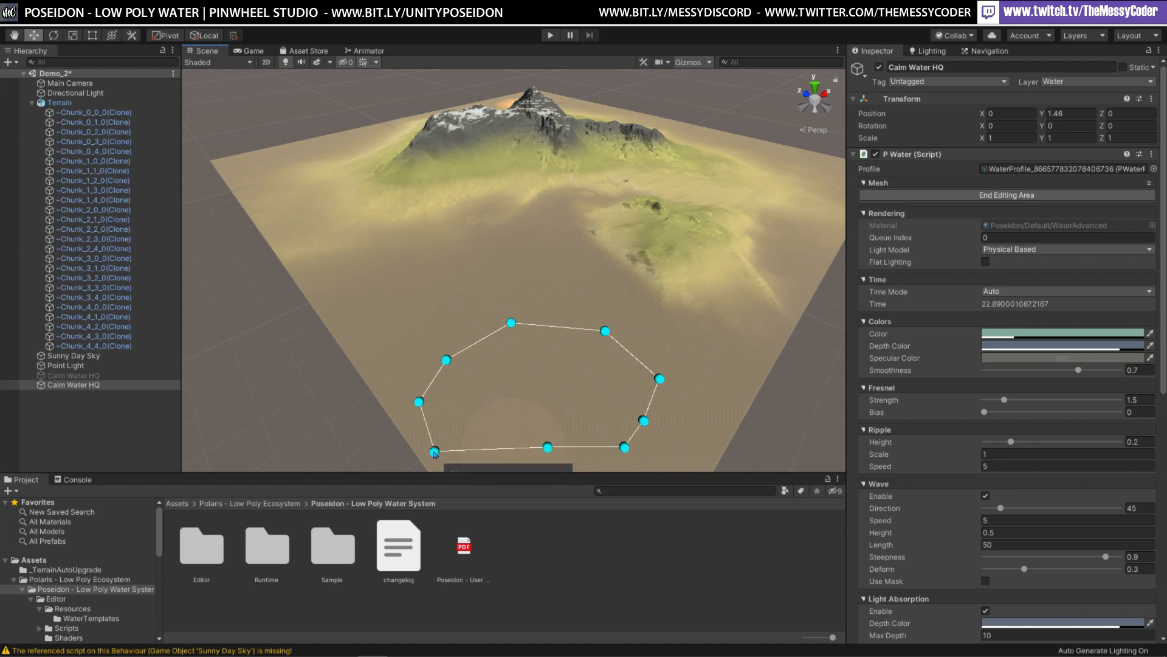
pyautogui.click(1007, 194)
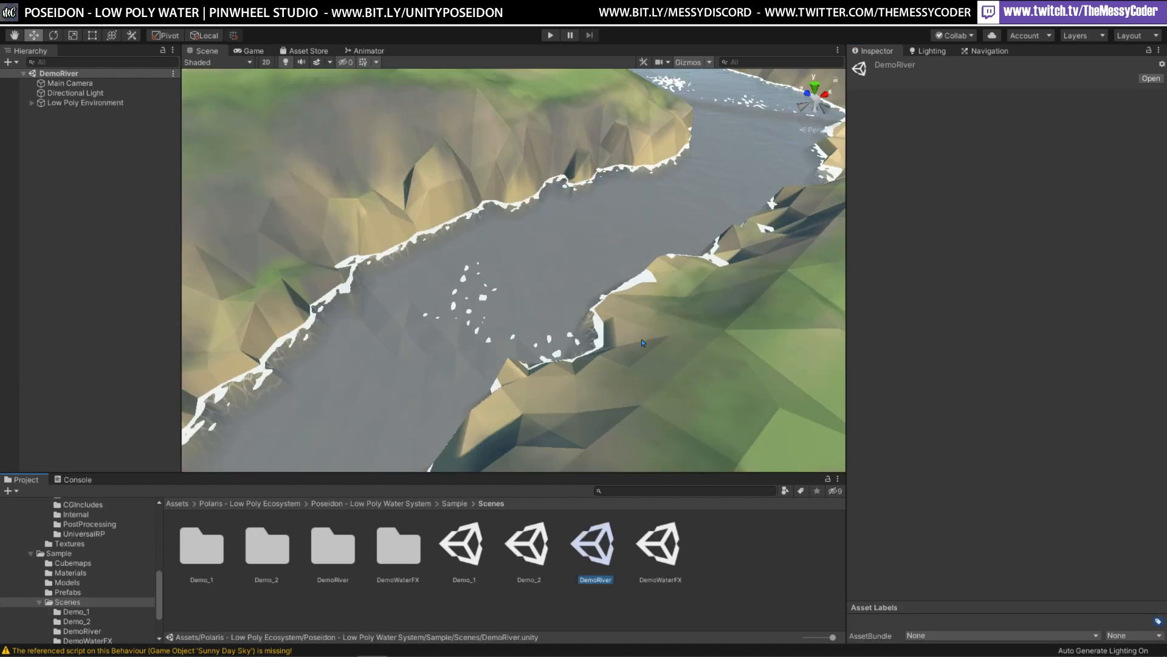
# Select the main camera in the DemoRiver scene, preview the river in Play mode, and stop playback
pyautogui.click(152, 84)
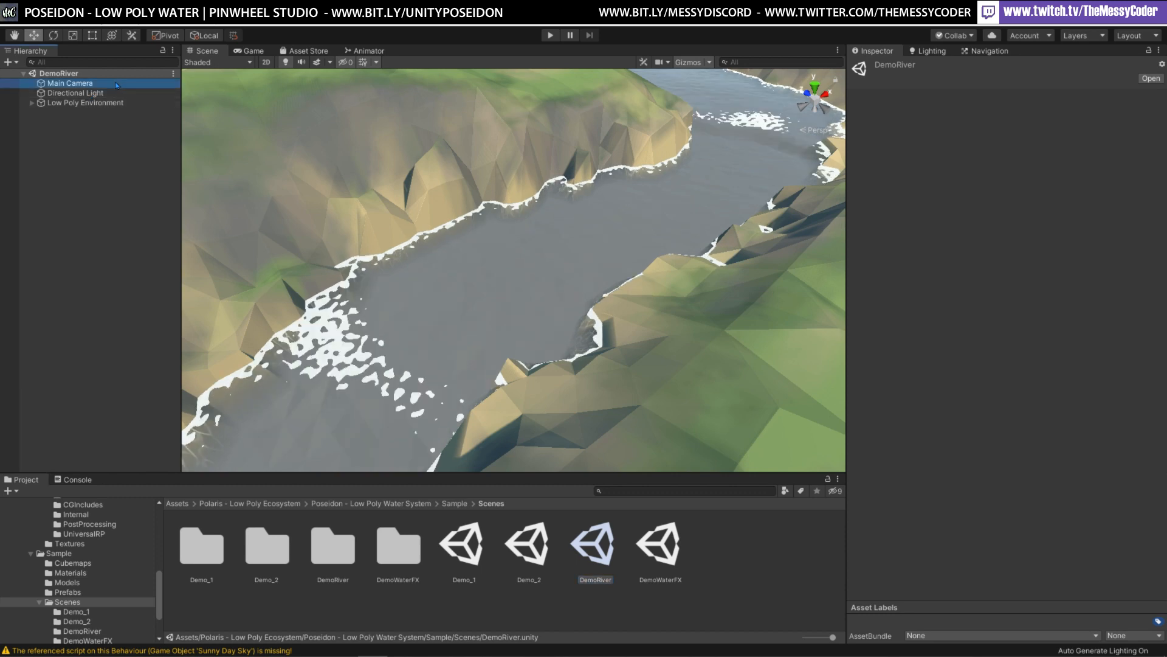
pyautogui.click(551, 36)
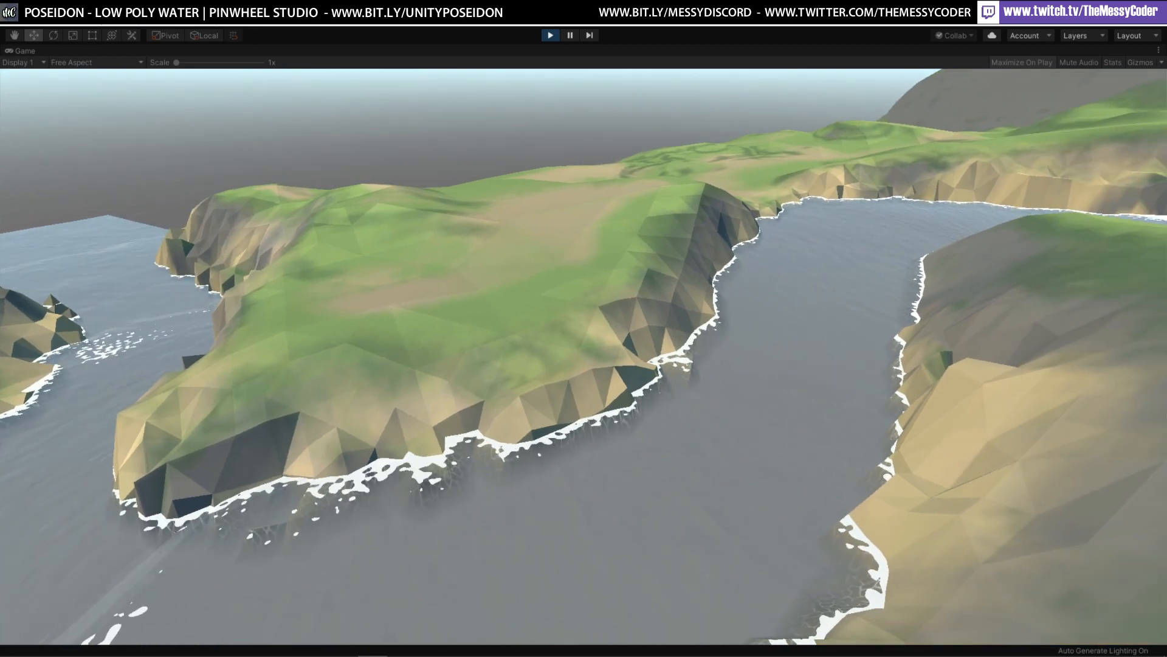
pyautogui.hotkey('ctrl', 'p')
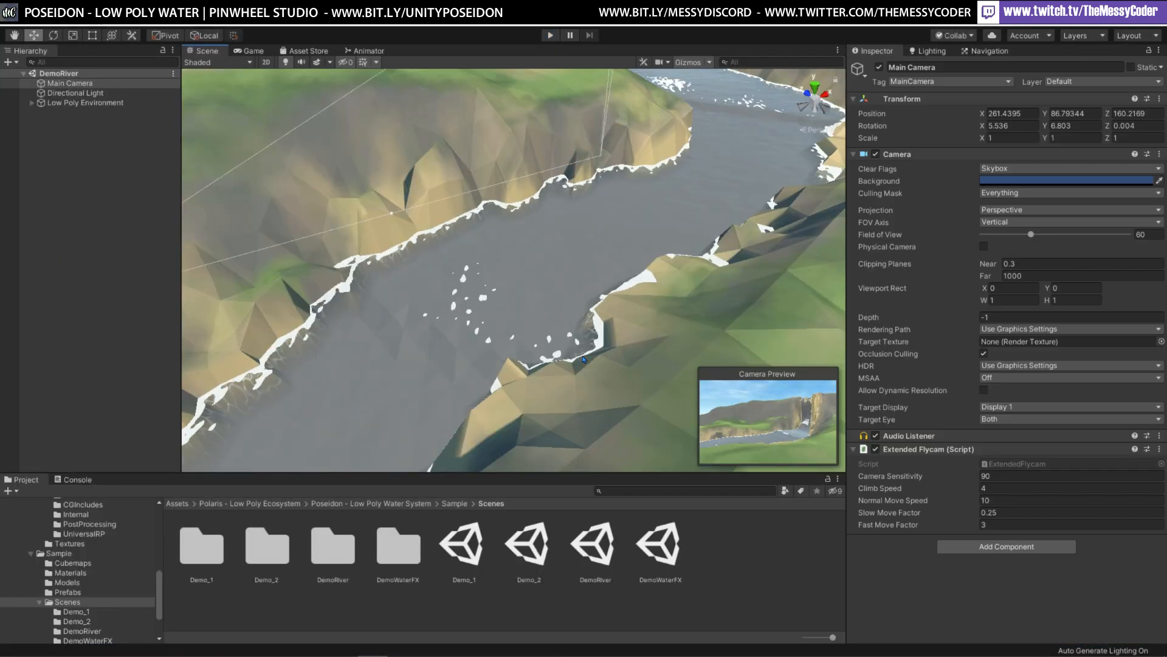
# Collapse the Polaris asset folder and open the V 1.25 folder in Ultimate Poly Fantasy's Demo_Scenes
pyautogui.scroll(6, 89, 556)
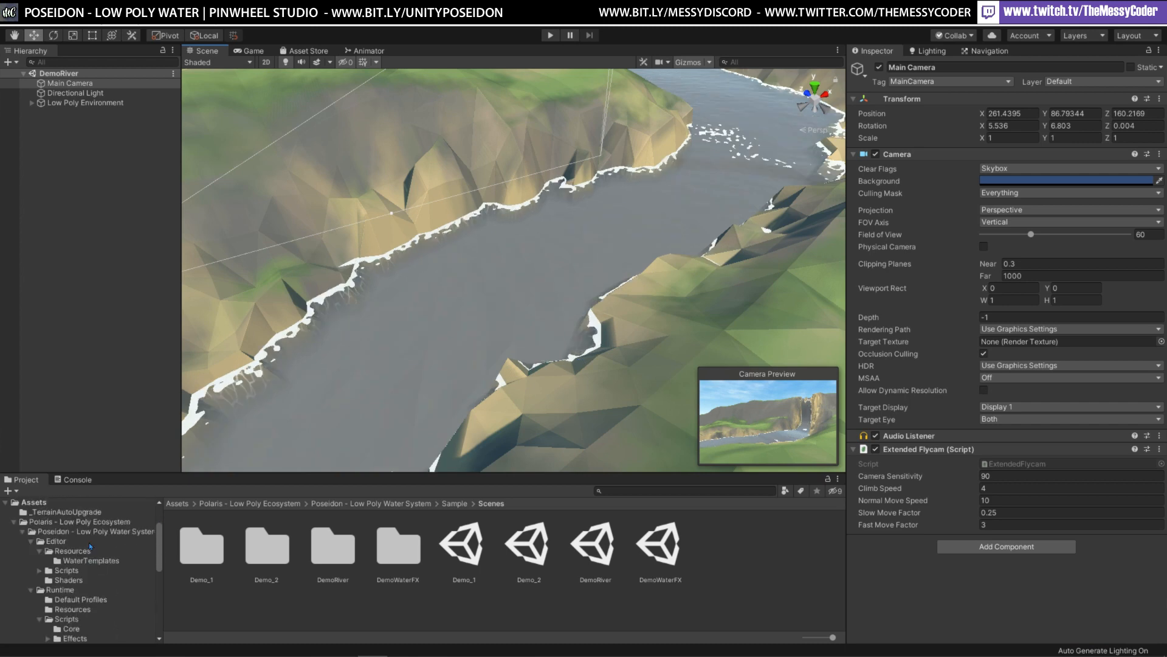
pyautogui.click(13, 522)
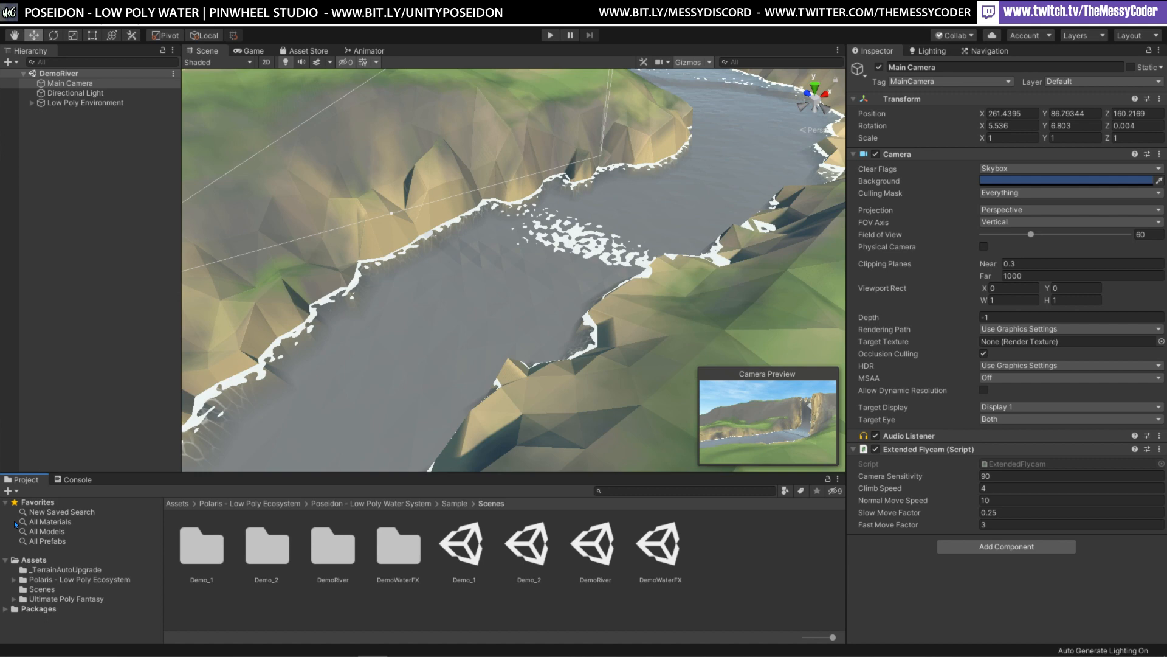
pyautogui.click(59, 598)
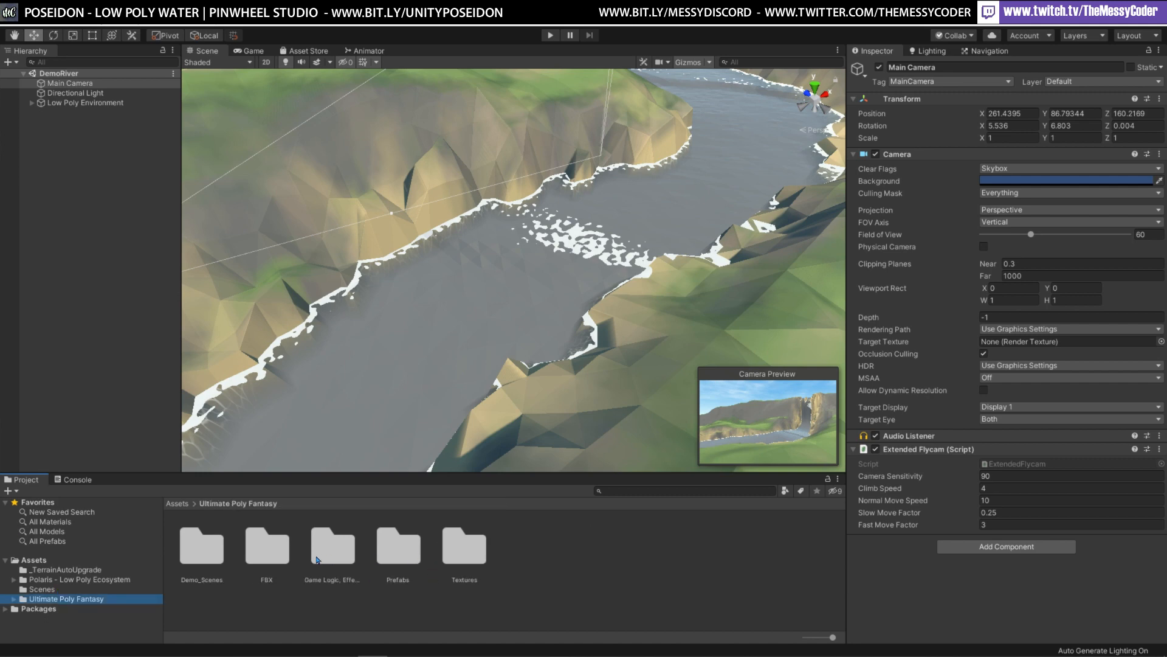
pyautogui.doubleClick(211, 560)
pyautogui.doubleClick(391, 560)
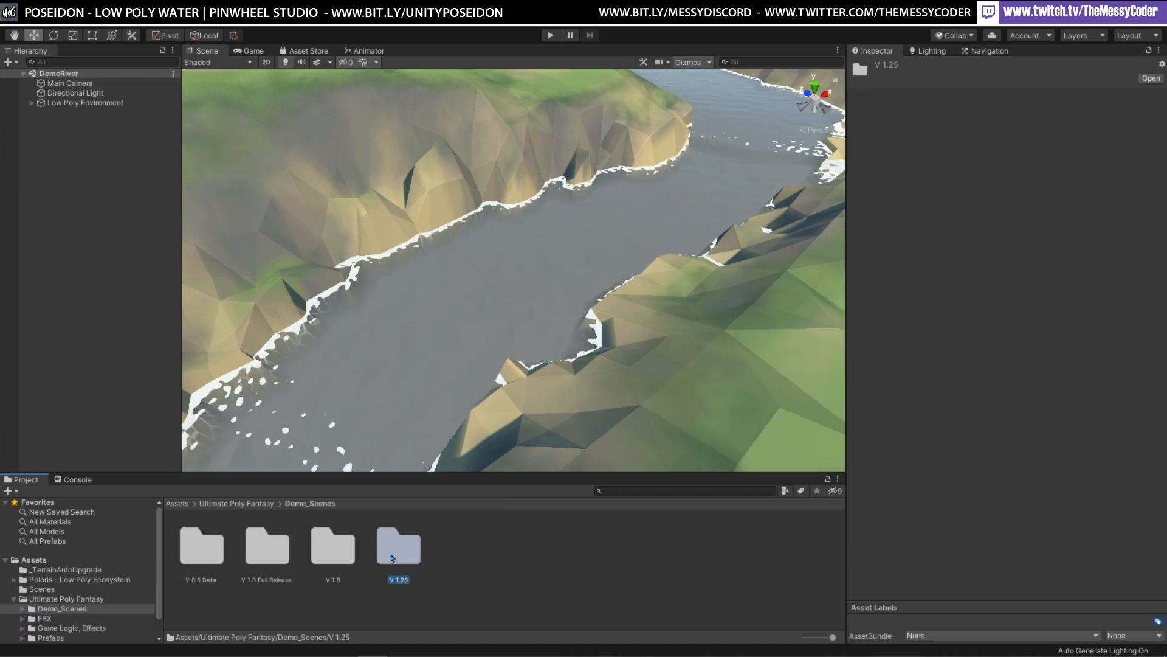
# Check the V 1.5 demo scenes, switch the assets to a compact list, and open the Shipwreck Bay scene from V 1.25
pyautogui.scroll(-3, 72, 596)
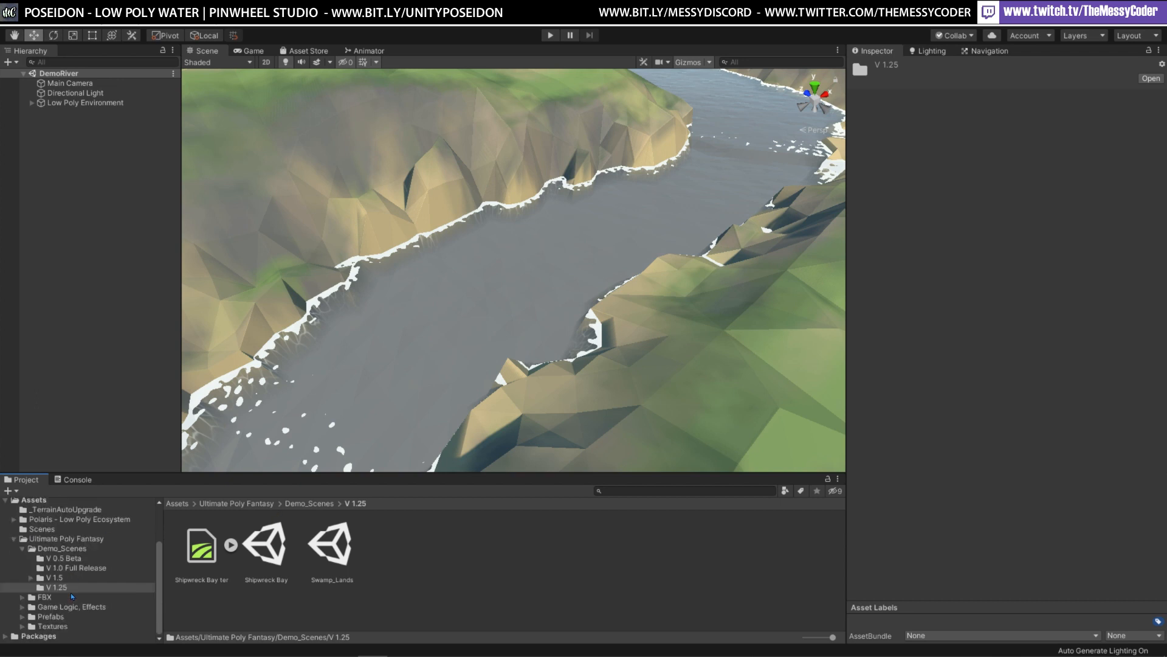
pyautogui.click(54, 578)
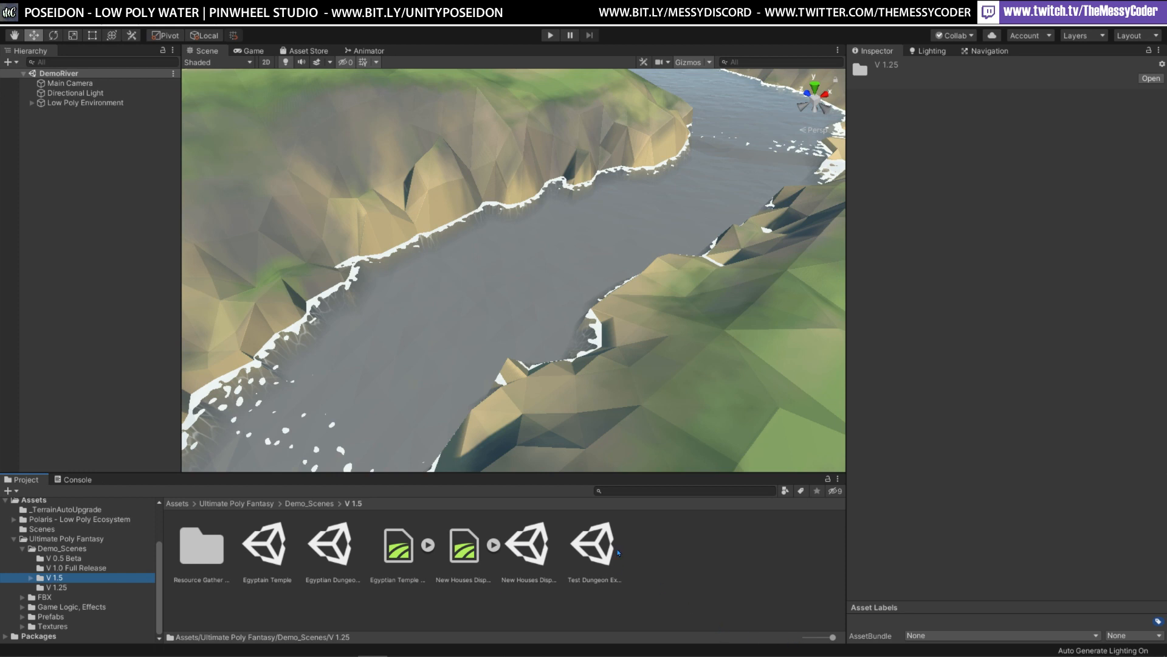
pyautogui.moveTo(824, 637); pyautogui.dragTo(775, 640)
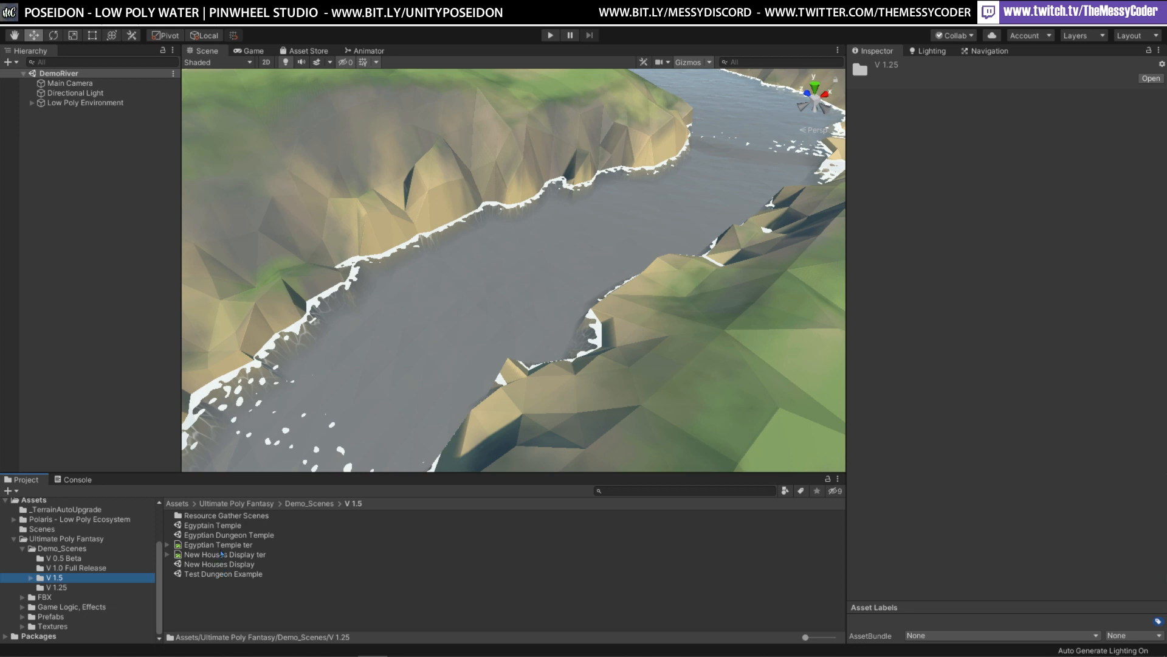
pyautogui.click(57, 588)
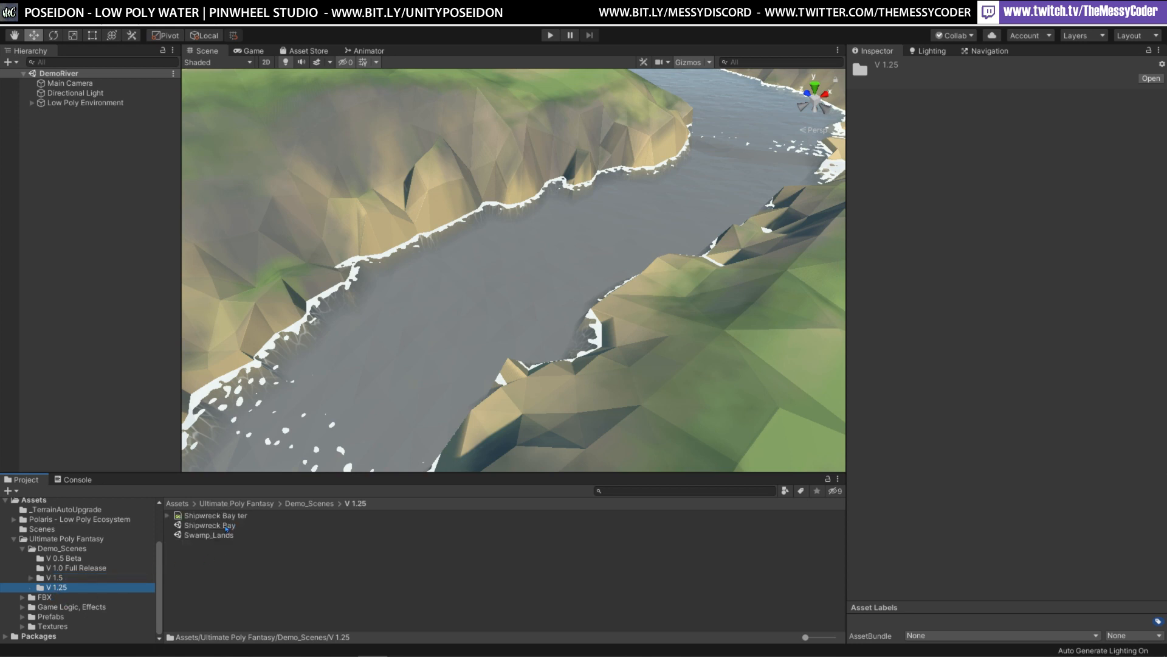
pyautogui.click(224, 526)
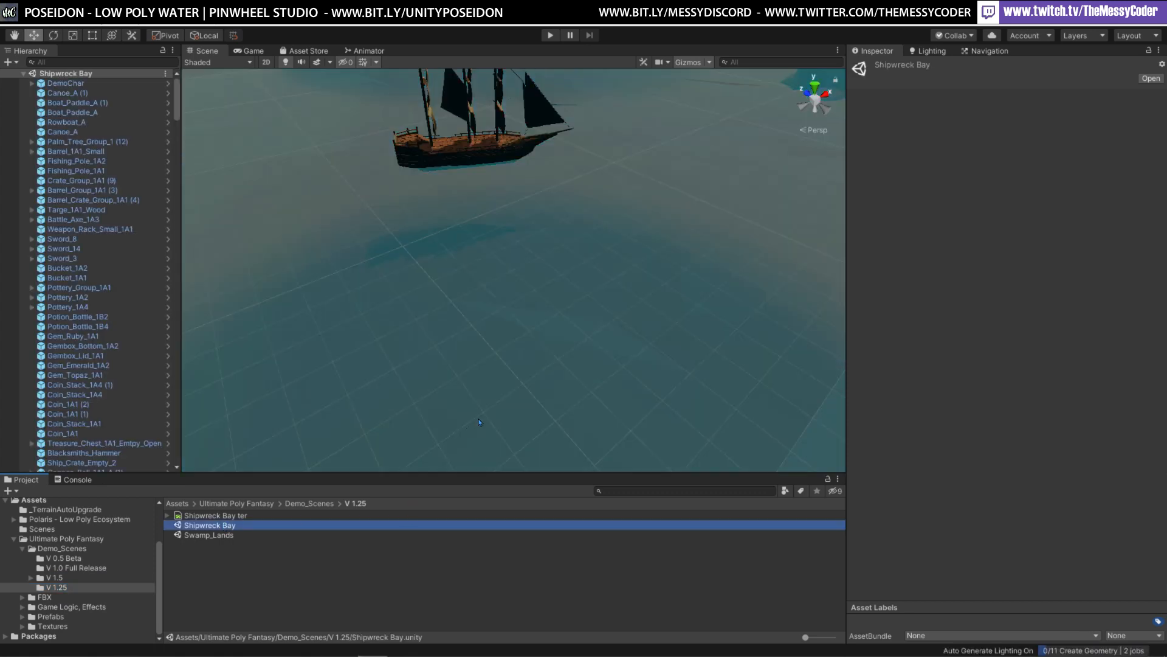
# Examine the water around the ships, docks and beach throughout the Shipwreck Bay scene
pyautogui.moveTo(649, 301); pyautogui.dragTo(354, 212, button='right')
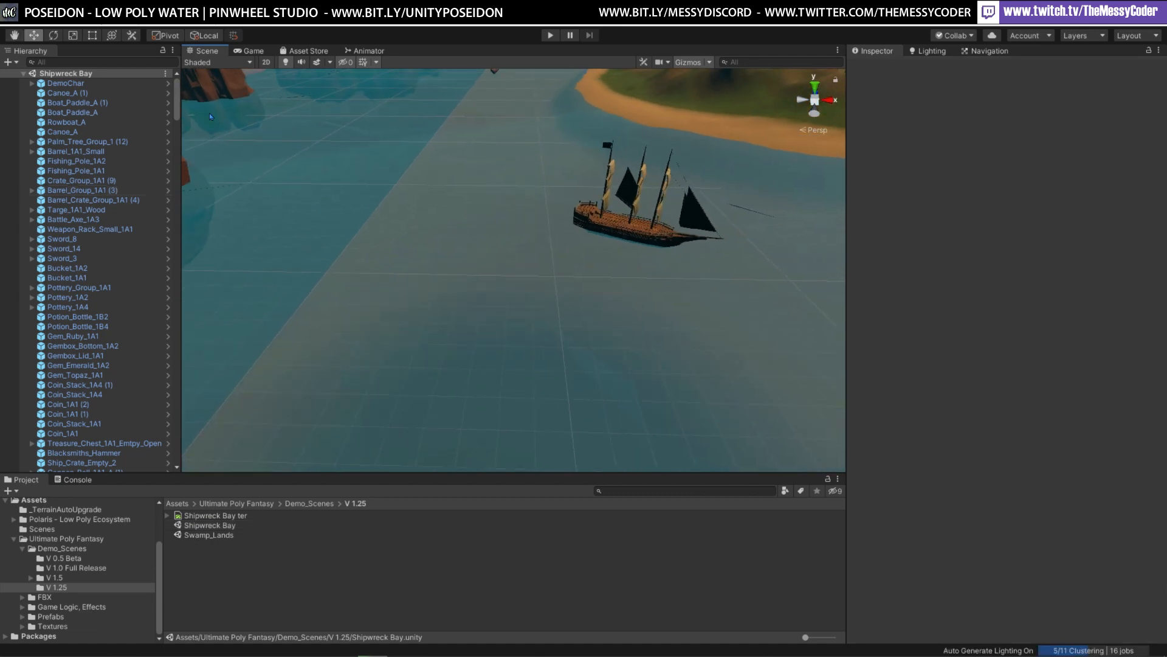
pyautogui.click(134, 84)
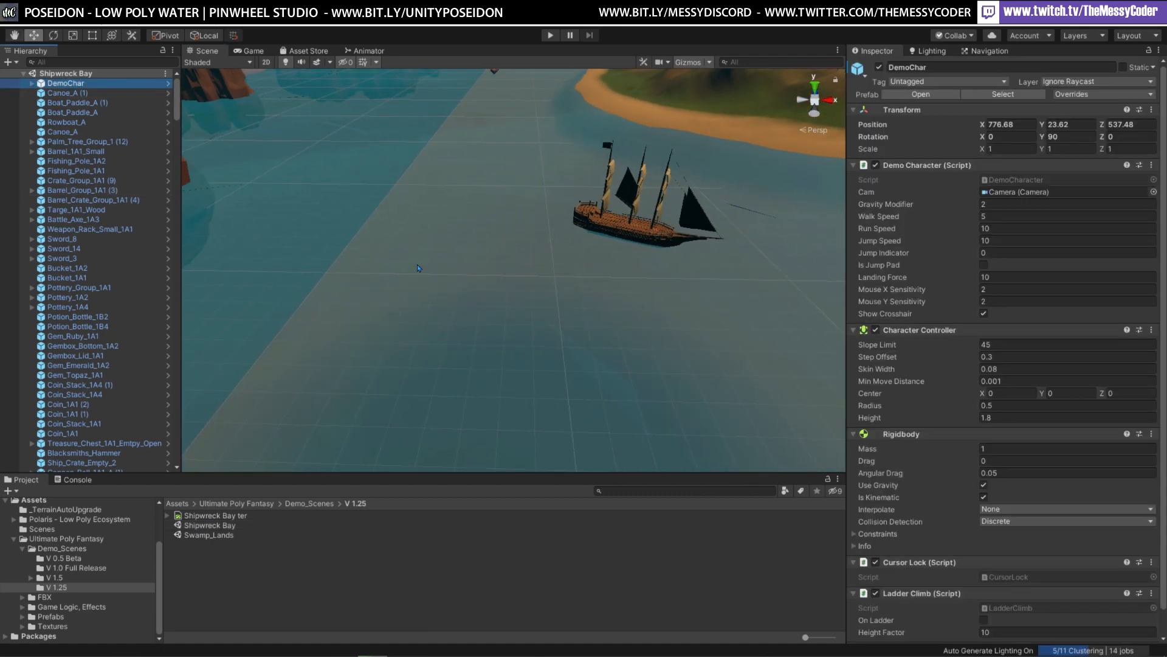
pyautogui.moveTo(417, 267); pyautogui.dragTo(760, 258, button='right')
pyautogui.press('w')
pyautogui.keyDown('shift'); pyautogui.click(712, 258); pyautogui.keyUp('shift')
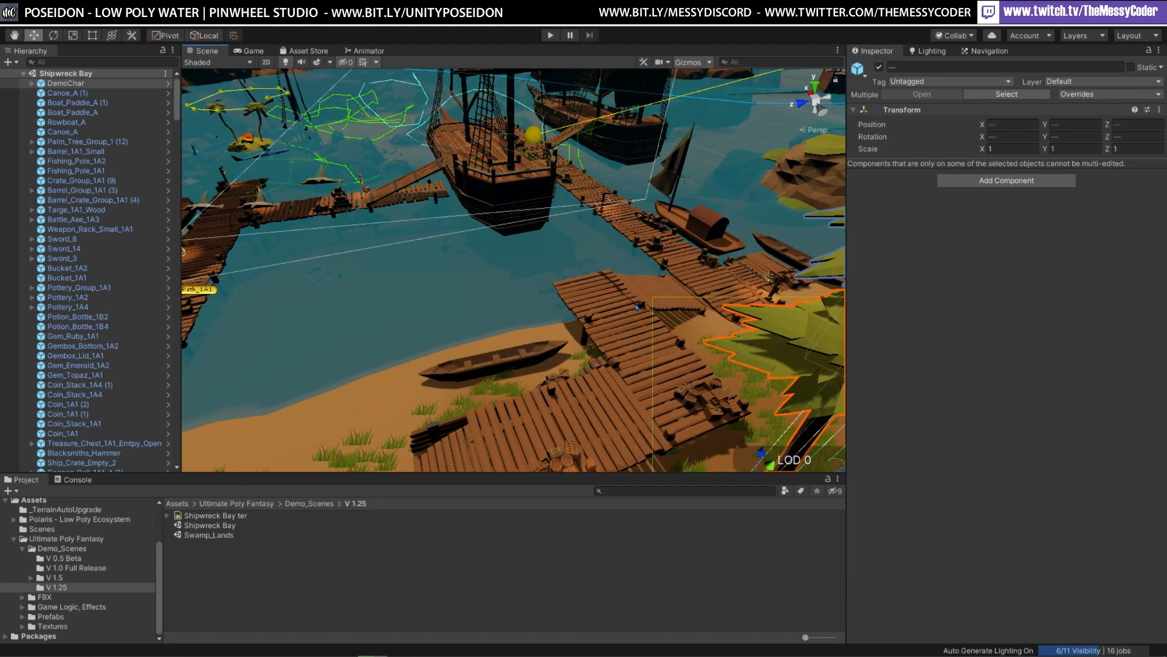
pyautogui.moveTo(712, 231); pyautogui.dragTo(540, 223, button='right')
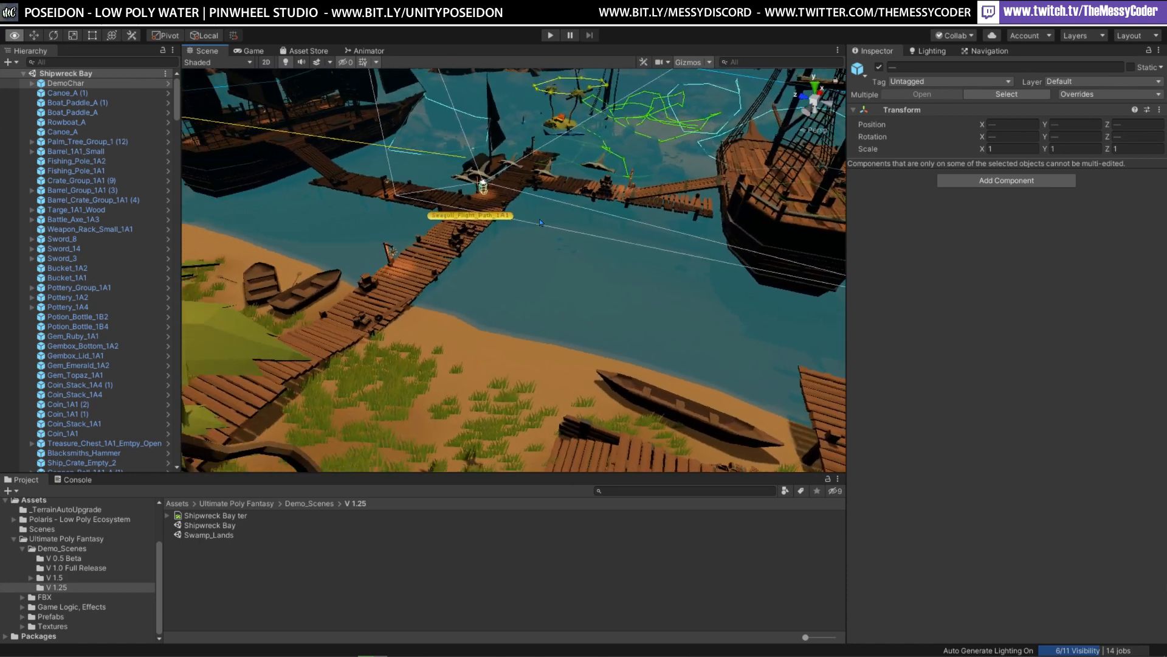
pyautogui.keyDown('shift'); pyautogui.click(795, 210); pyautogui.keyUp('shift')
pyautogui.keyDown('shift'); pyautogui.click(349, 130); pyautogui.keyUp('shift')
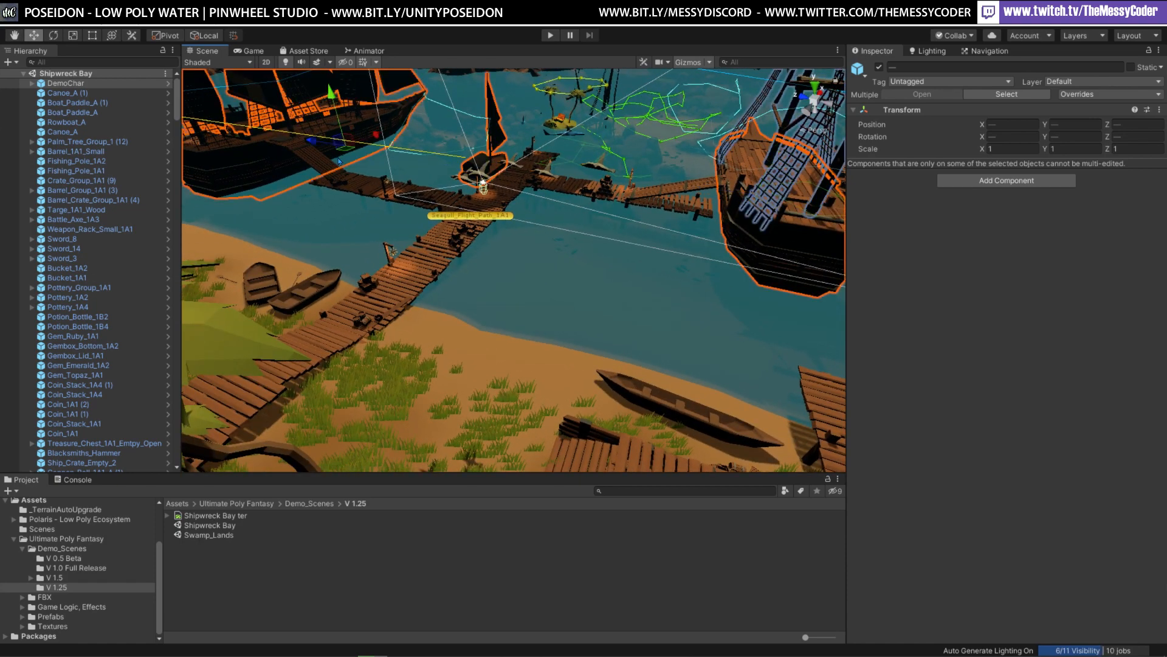
pyautogui.moveTo(406, 222)
pyautogui.mouseDown(button='right')
pyautogui.moveTo(515, 223)
pyautogui.moveTo(395, 227)
pyautogui.mouseUp(button='right')
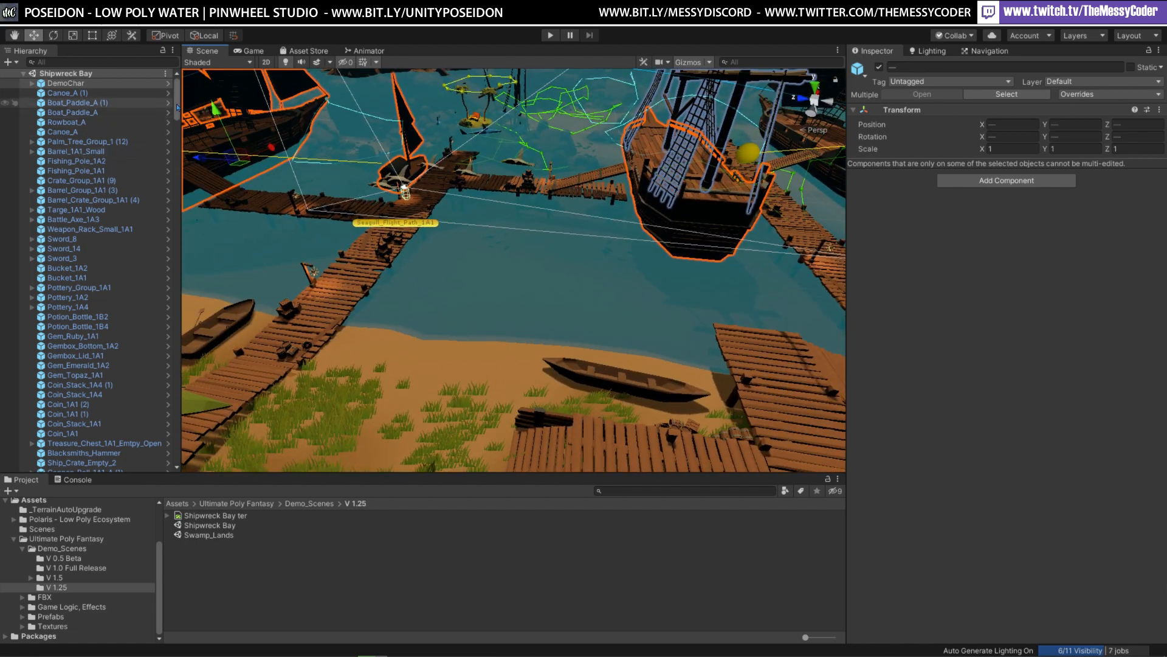
# Move Palm_Tree_Group_1 (1) above DemoChar at the end of the hierarchy and select only DemoChar
pyautogui.moveTo(177, 107); pyautogui.dragTo(189, 461)
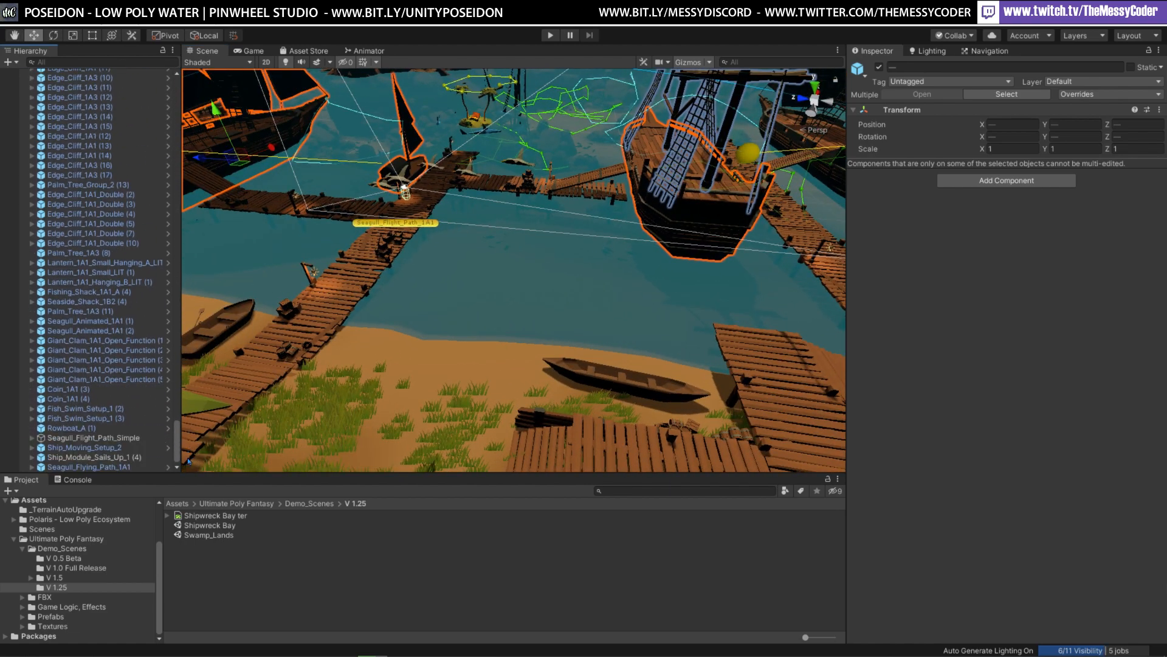
pyautogui.doubleClick(107, 467)
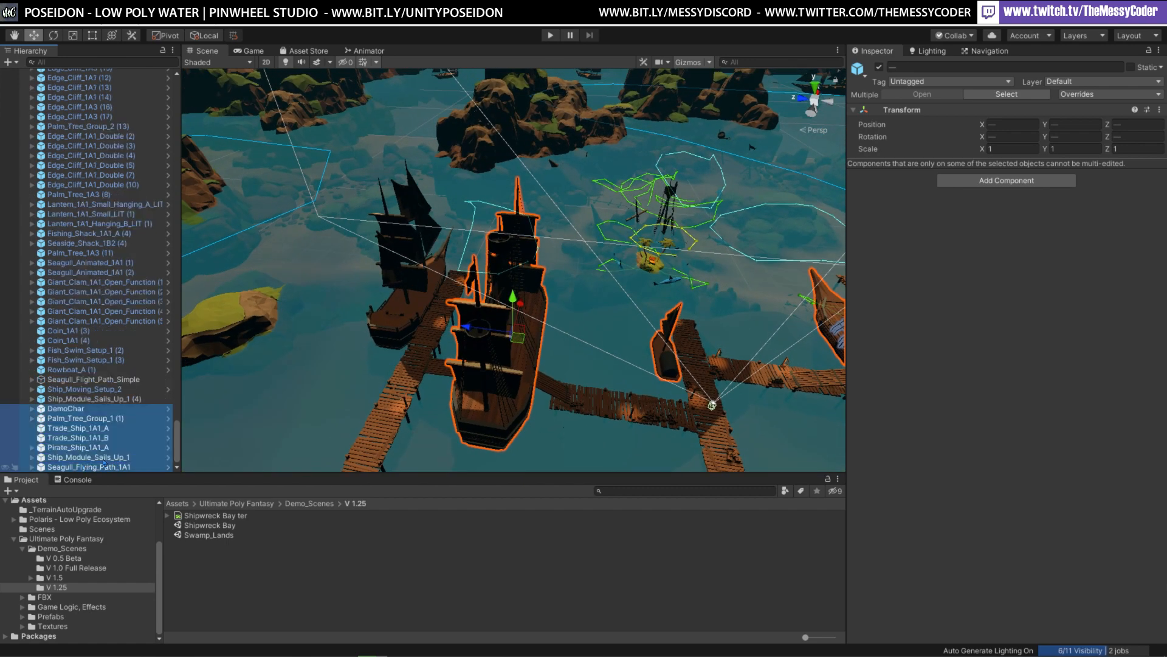
pyautogui.click(82, 410)
pyautogui.moveTo(85, 417); pyautogui.dragTo(79, 406)
pyautogui.click(63, 418)
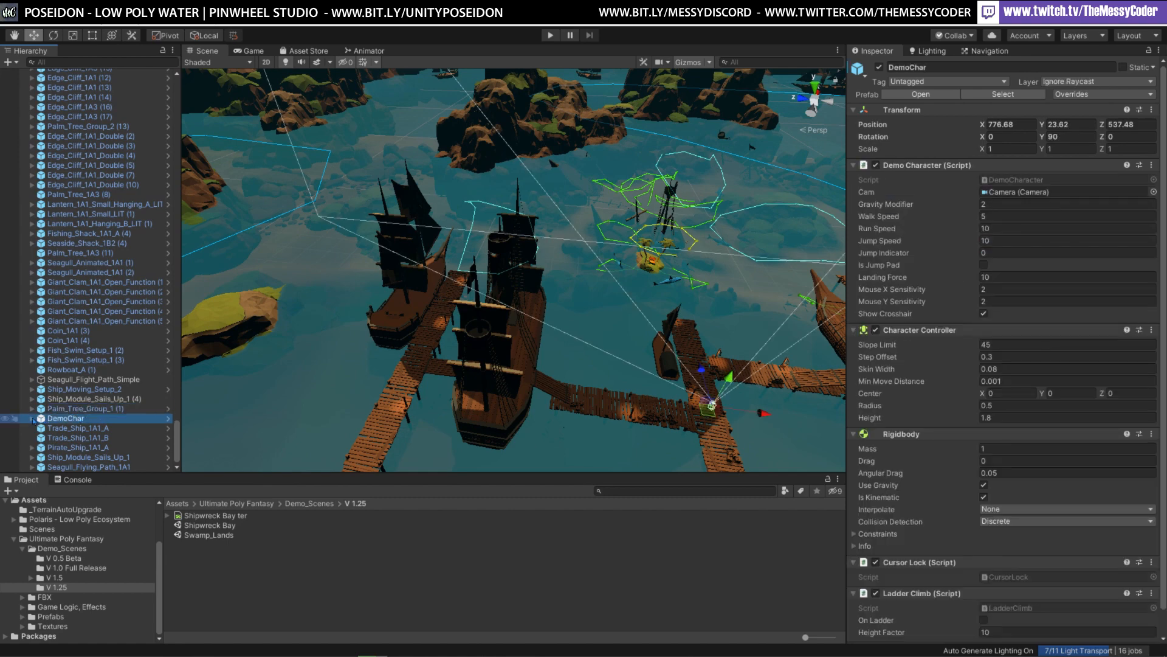
# Try deleting the Ocean_Large_2 water object from the scene, then undo the deletion
pyautogui.moveTo(293, 253); pyautogui.dragTo(433, 335, button='right')
pyautogui.click(296, 335)
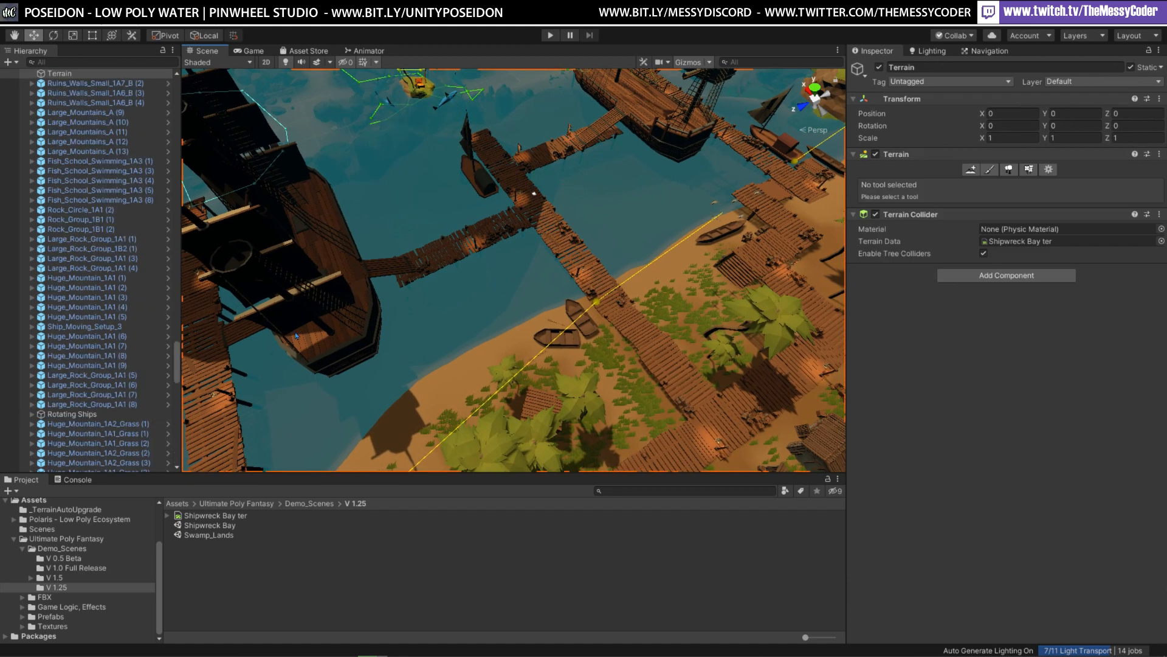
pyautogui.scroll(-5, 130, 220)
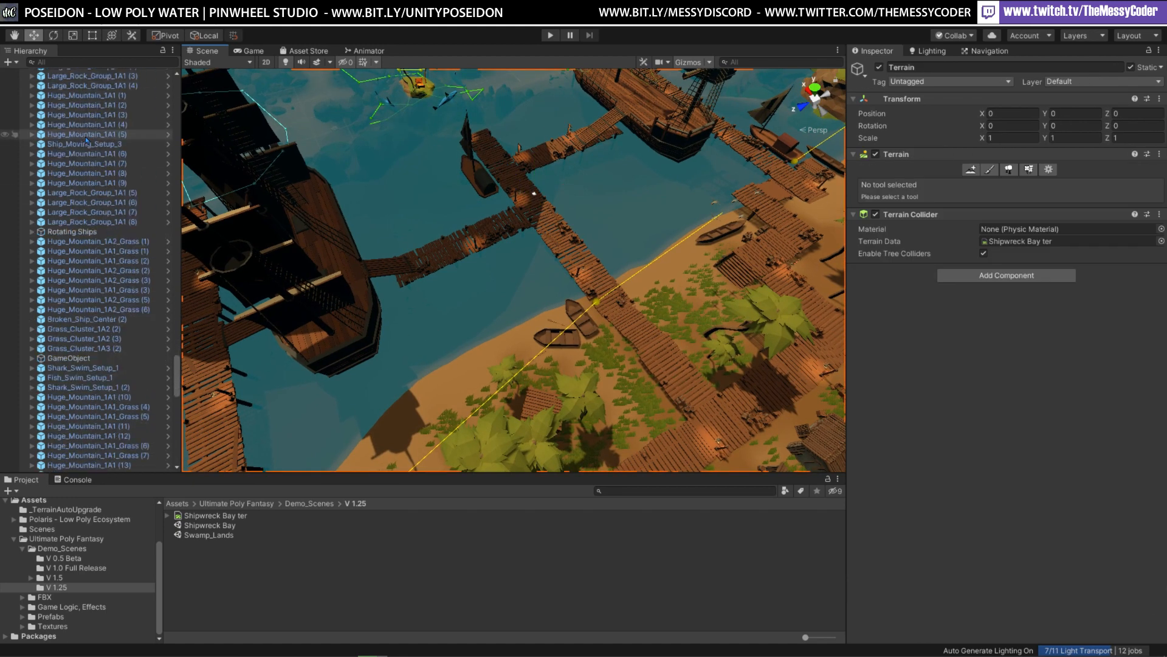
pyautogui.click(344, 137)
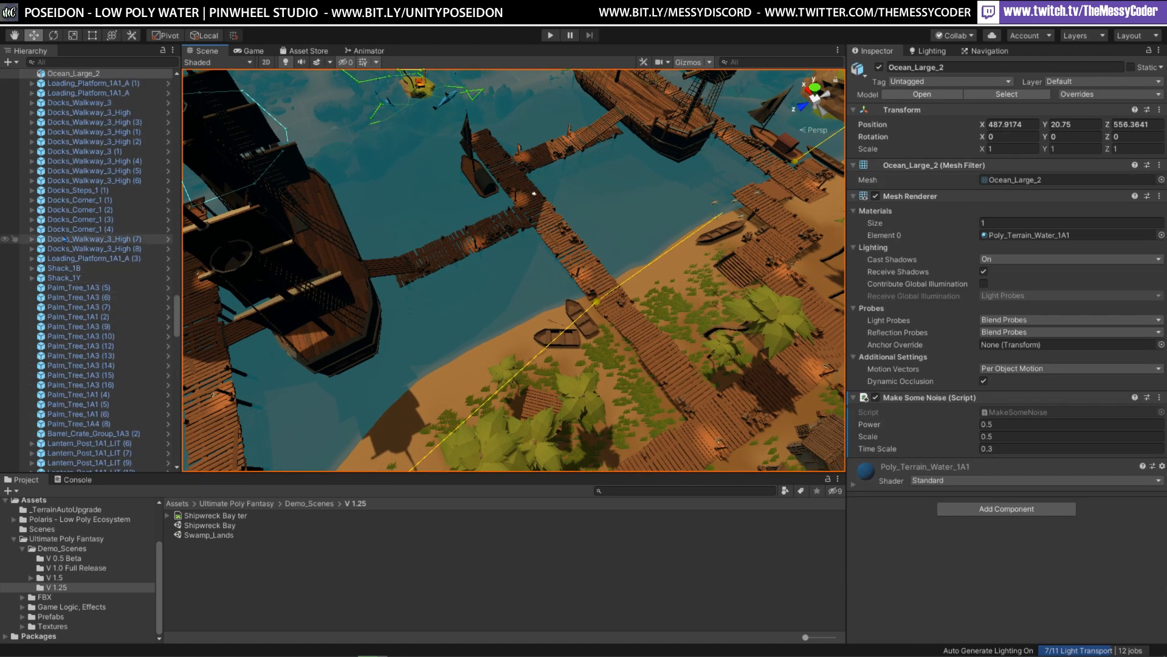
pyautogui.scroll(5, 66, 238)
pyautogui.rightClick(78, 258)
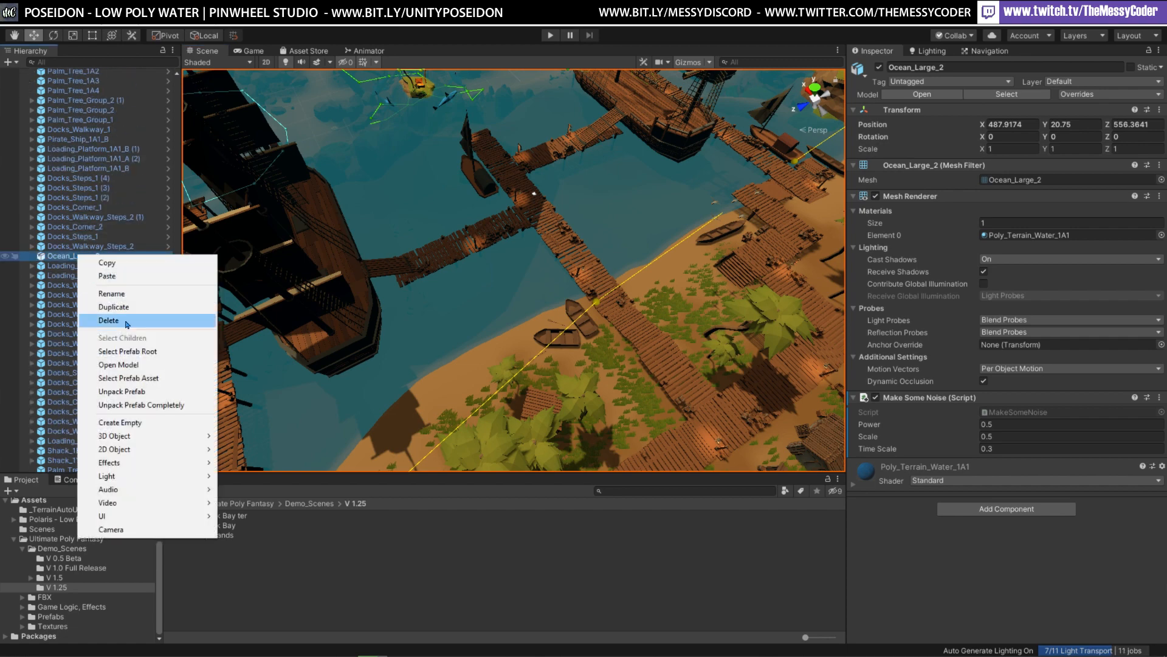
pyautogui.click(125, 322)
pyautogui.moveTo(489, 247); pyautogui.dragTo(427, 193, button='right')
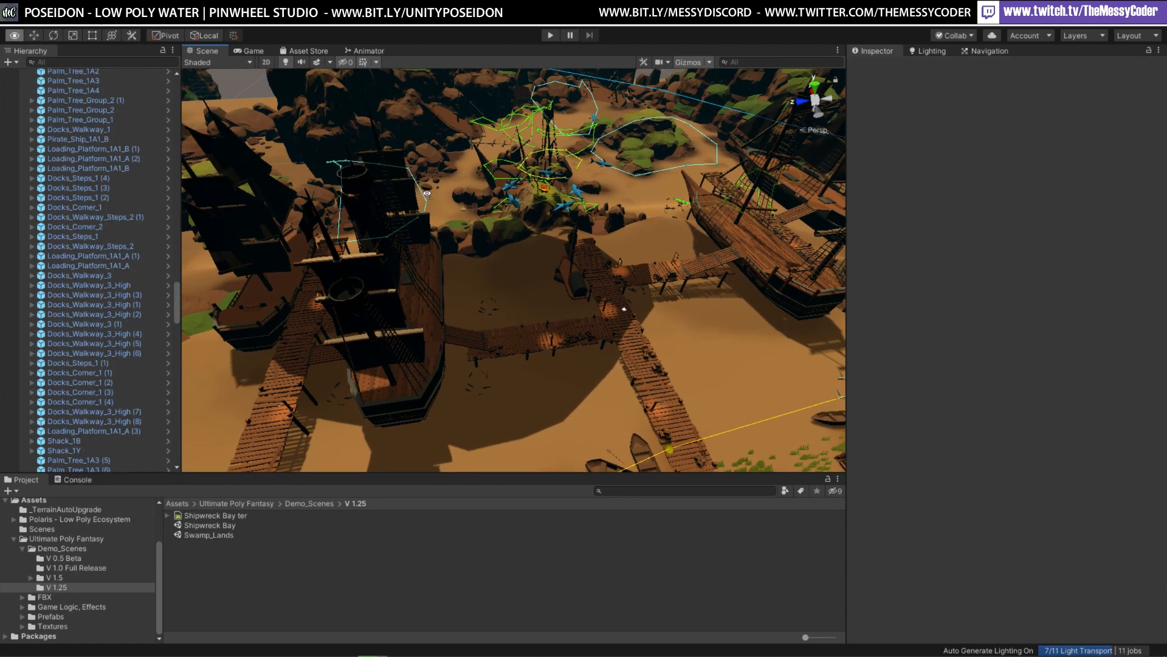
pyautogui.hotkey('ctrl', 'z')
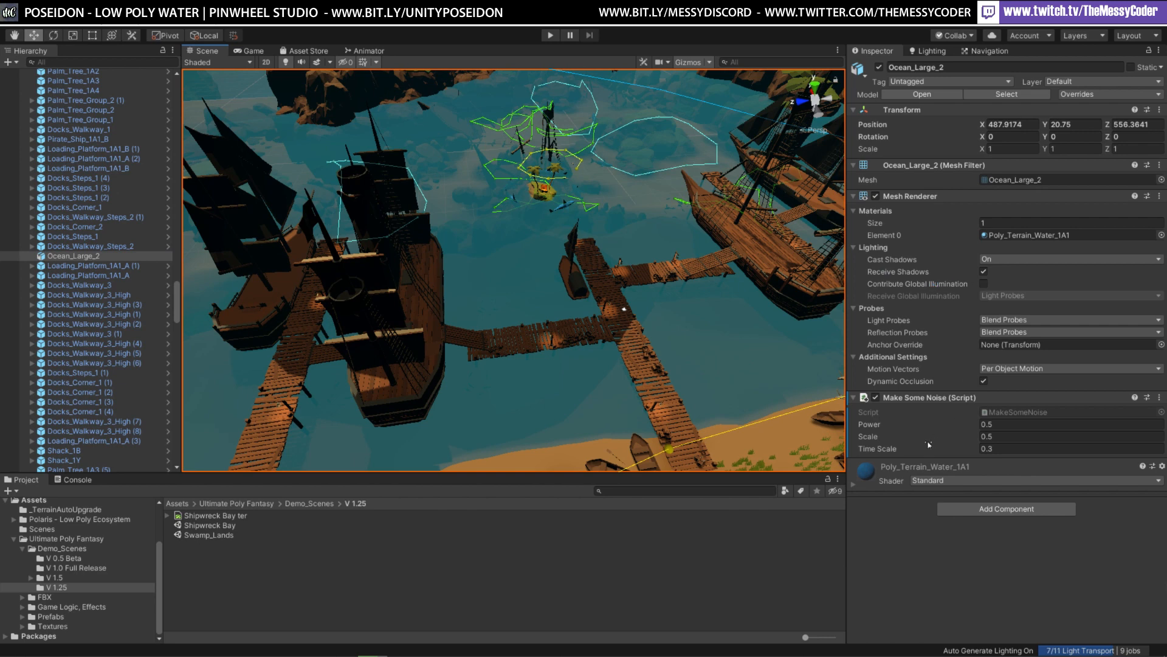
# Examine the Poly_Terrain_Water_1A1 material settings and albedo colour on Ocean_Large_2
pyautogui.click(853, 485)
pyautogui.scroll(-5, 949, 455)
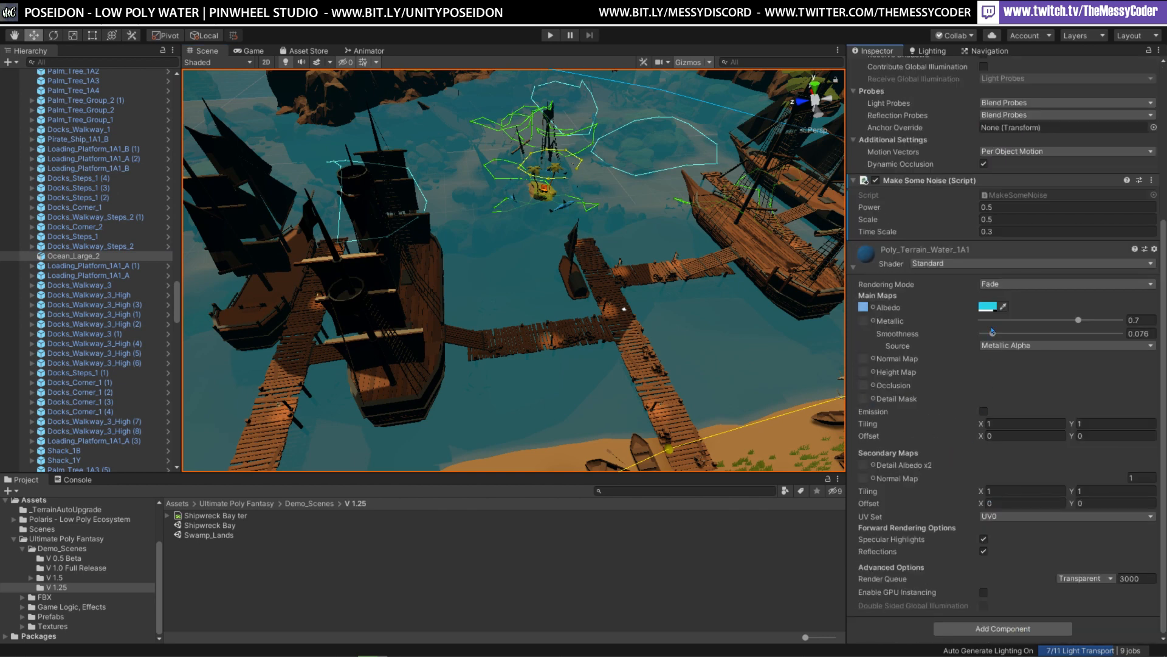
pyautogui.click(993, 307)
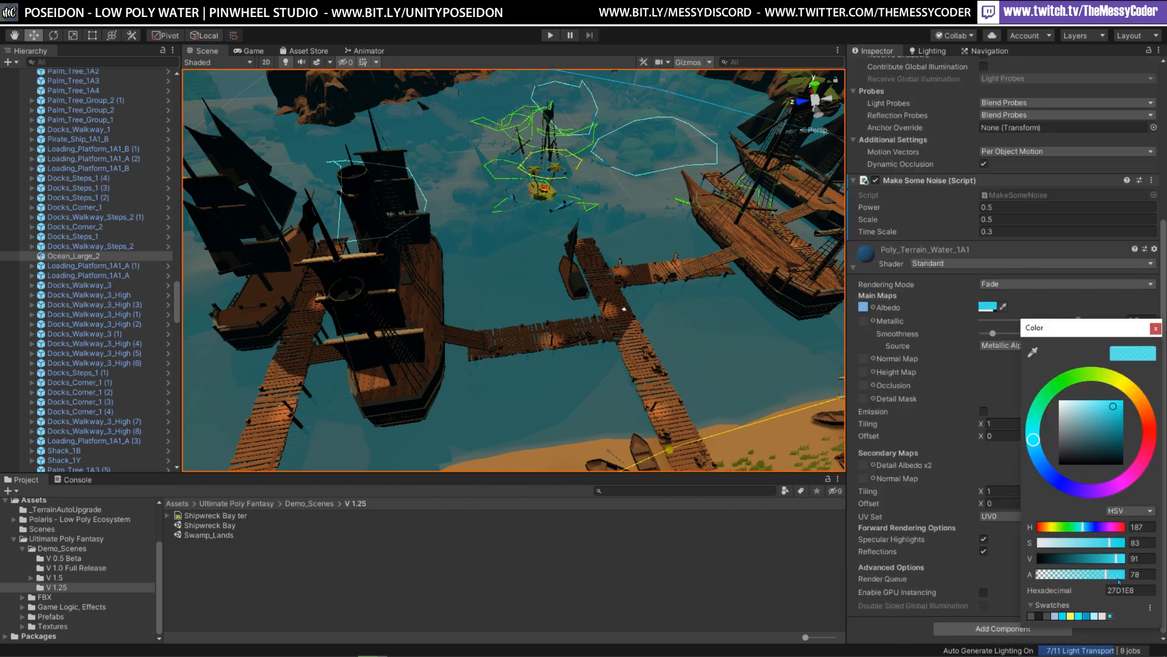
pyautogui.click(1154, 328)
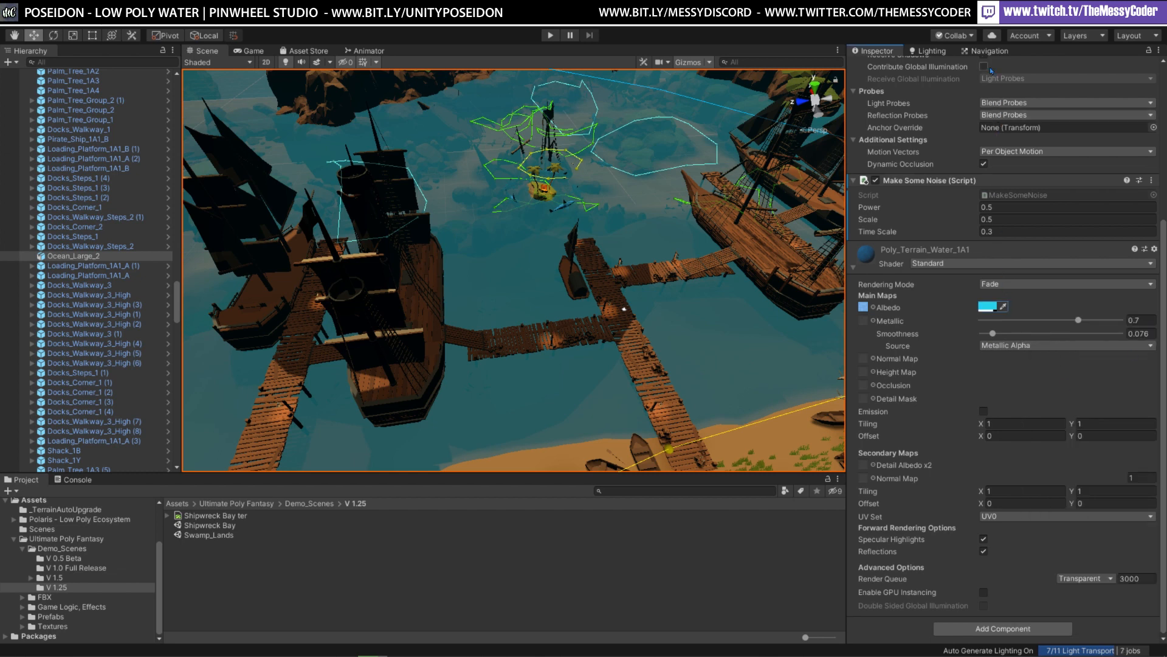
# Turn off automatic lighting generation in the scene's lighting settings
pyautogui.click(940, 53)
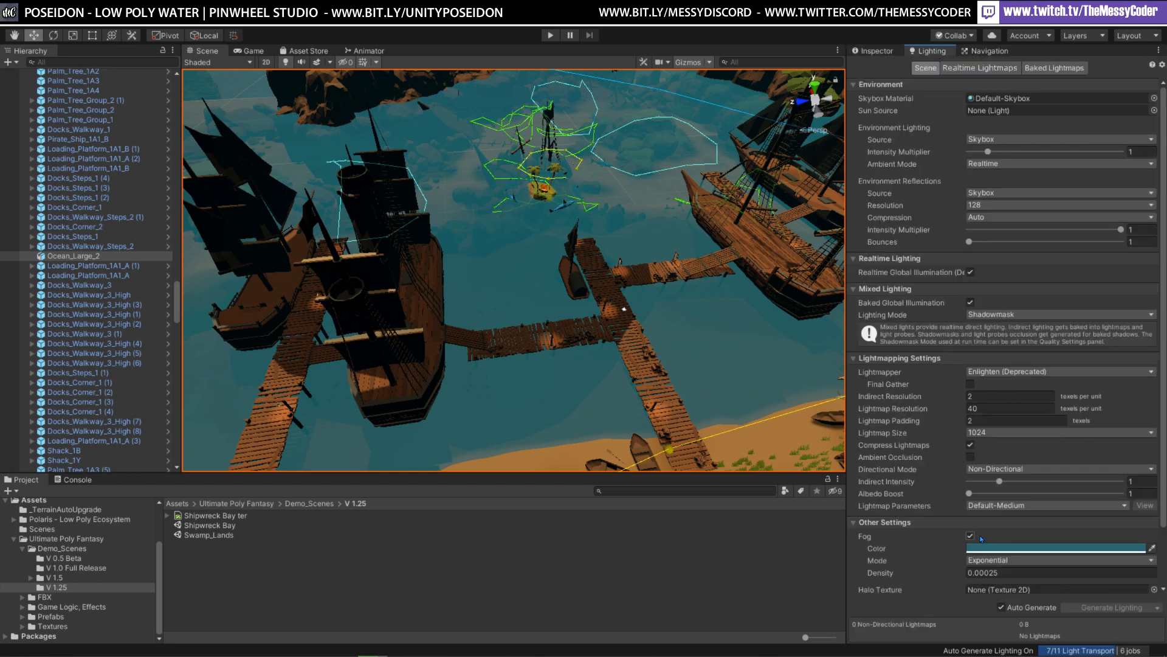
pyautogui.scroll(-3, 1008, 563)
pyautogui.click(1011, 606)
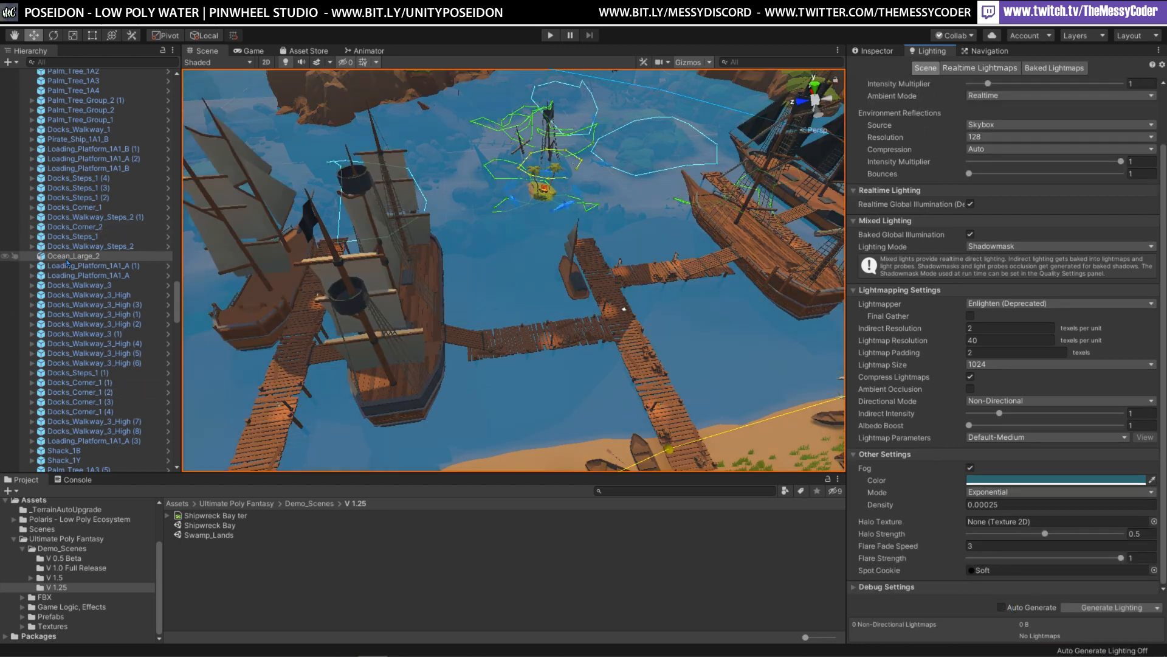
# Delete Ocean_Large_2 and add a Poseidon Calm Water HQ object to the Shipwreck Bay scene
pyautogui.press('Delete')
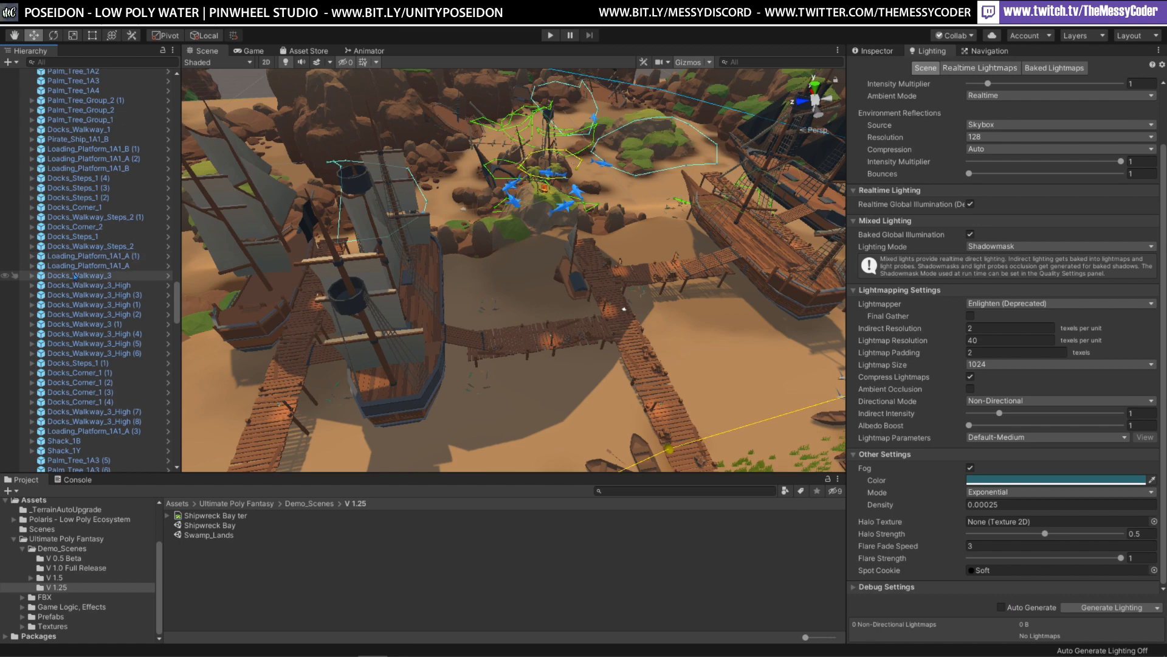
pyautogui.scroll(20, 68, 130)
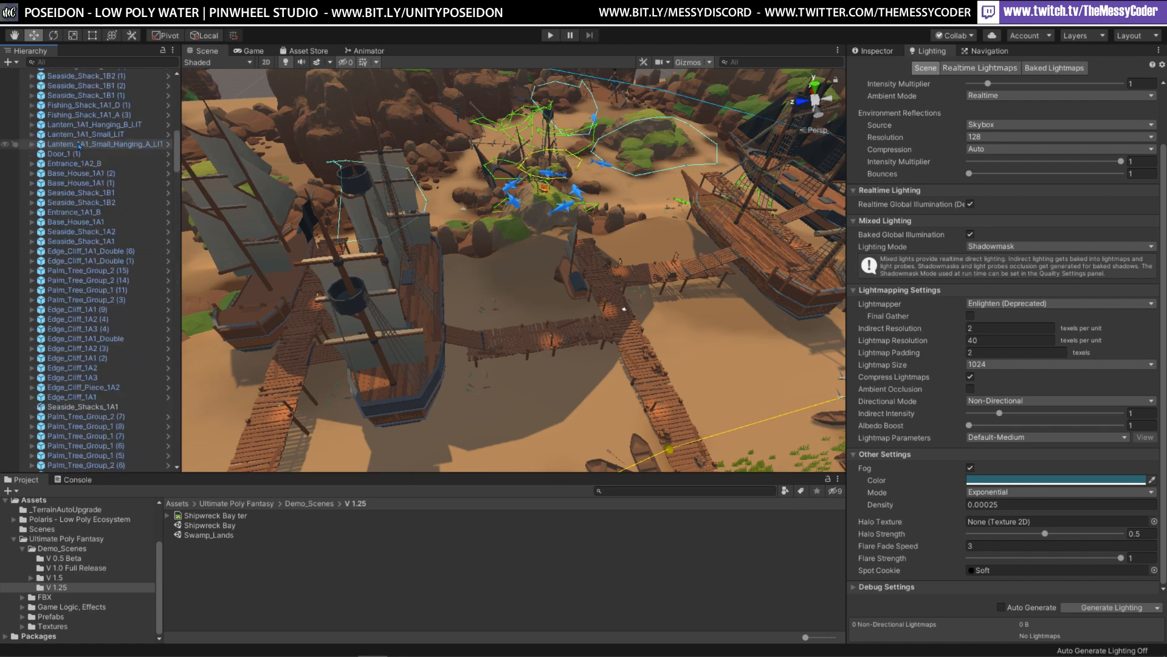
pyautogui.scroll(5, 79, 134)
pyautogui.rightClick(65, 74)
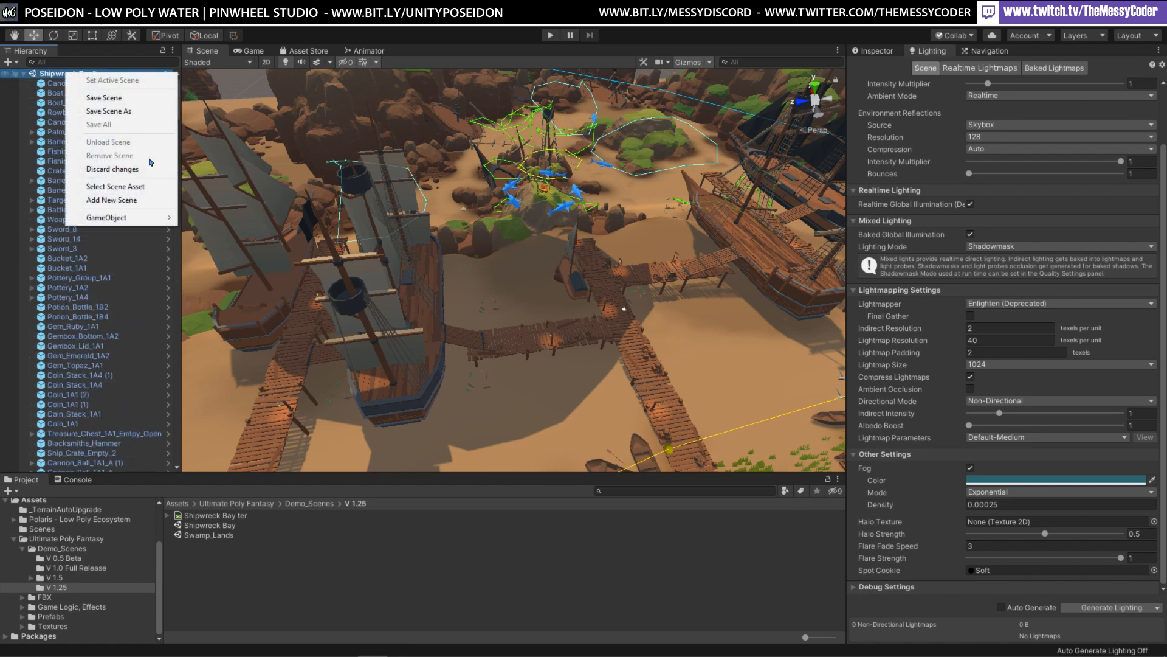
pyautogui.moveTo(146, 218)
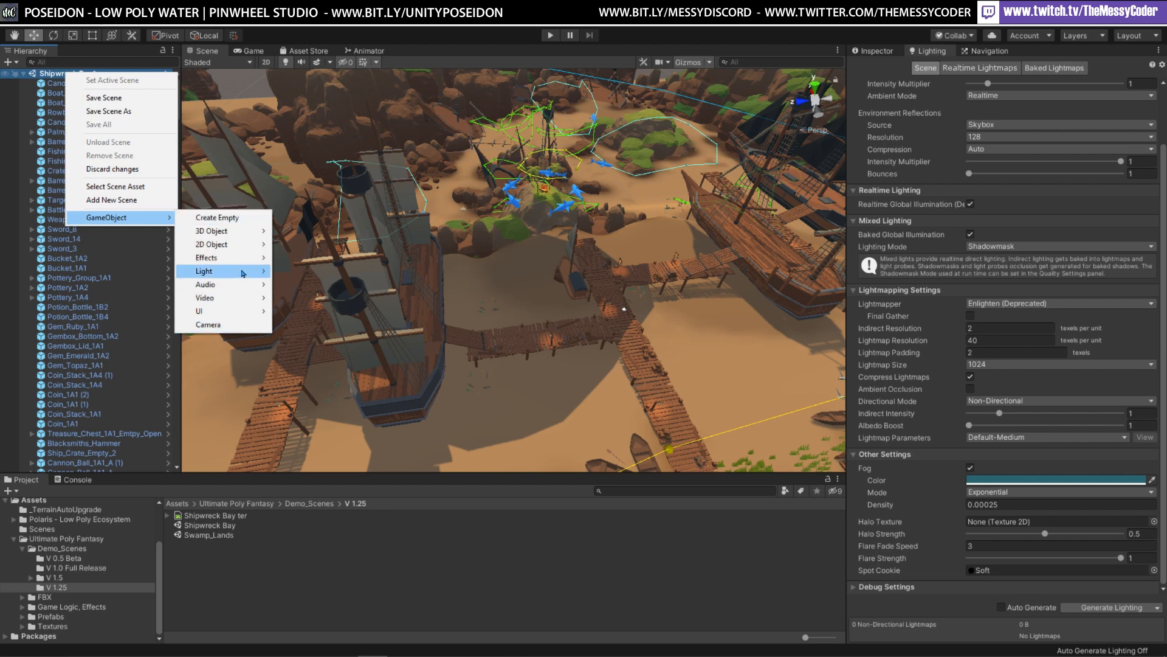
pyautogui.moveTo(240, 232)
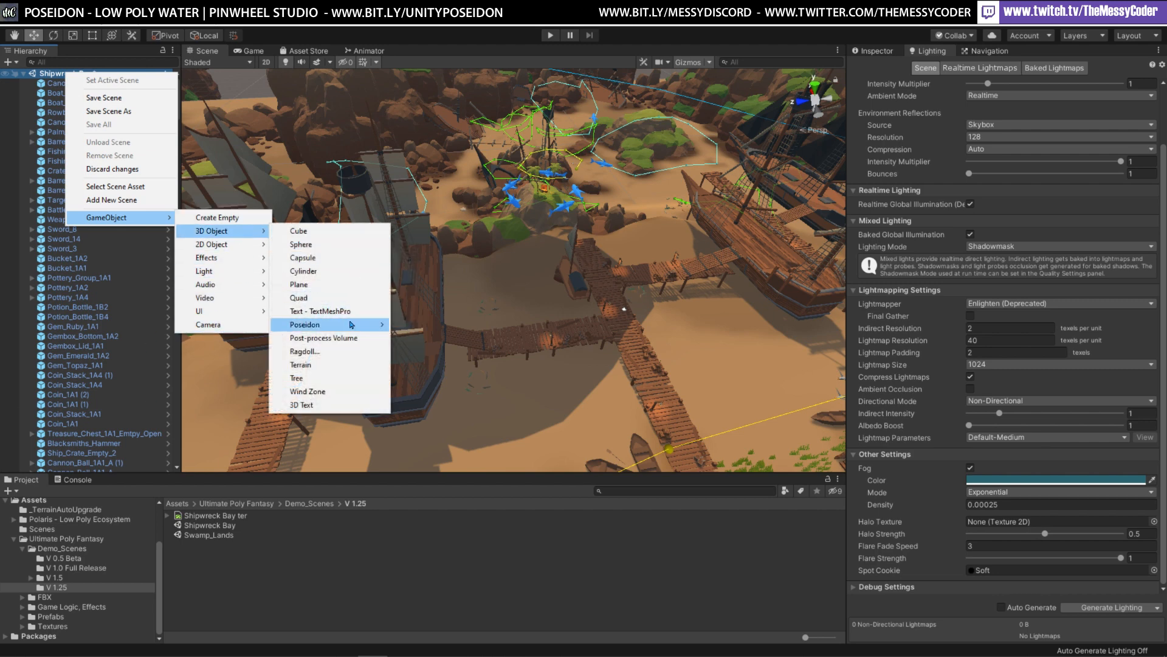
pyautogui.moveTo(352, 324)
pyautogui.click(431, 338)
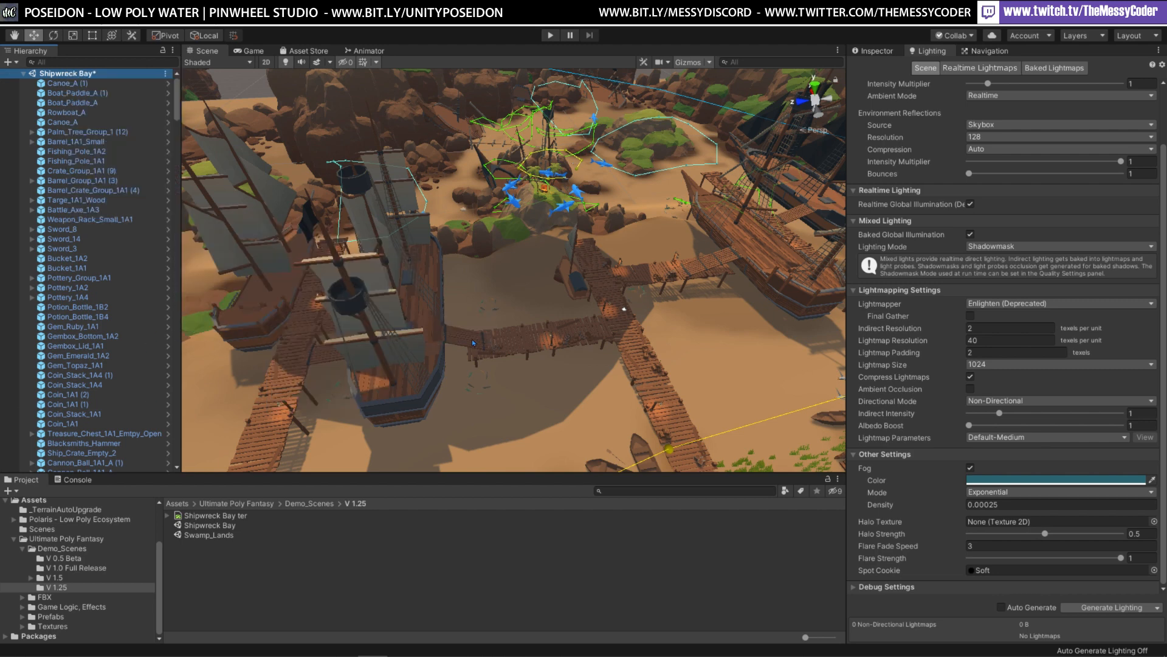
# Select Calm Water HQ at the end of the hierarchy and set its Y position to 0.75
pyautogui.scroll(-10, 435, 338)
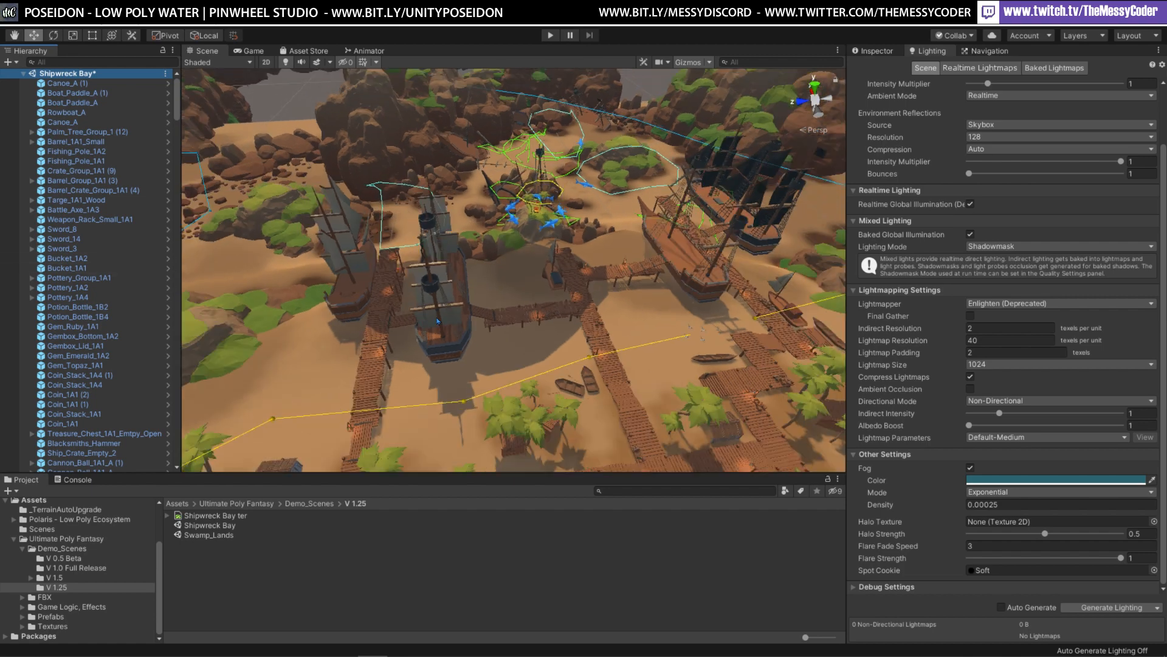
pyautogui.scroll(-3, 434, 339)
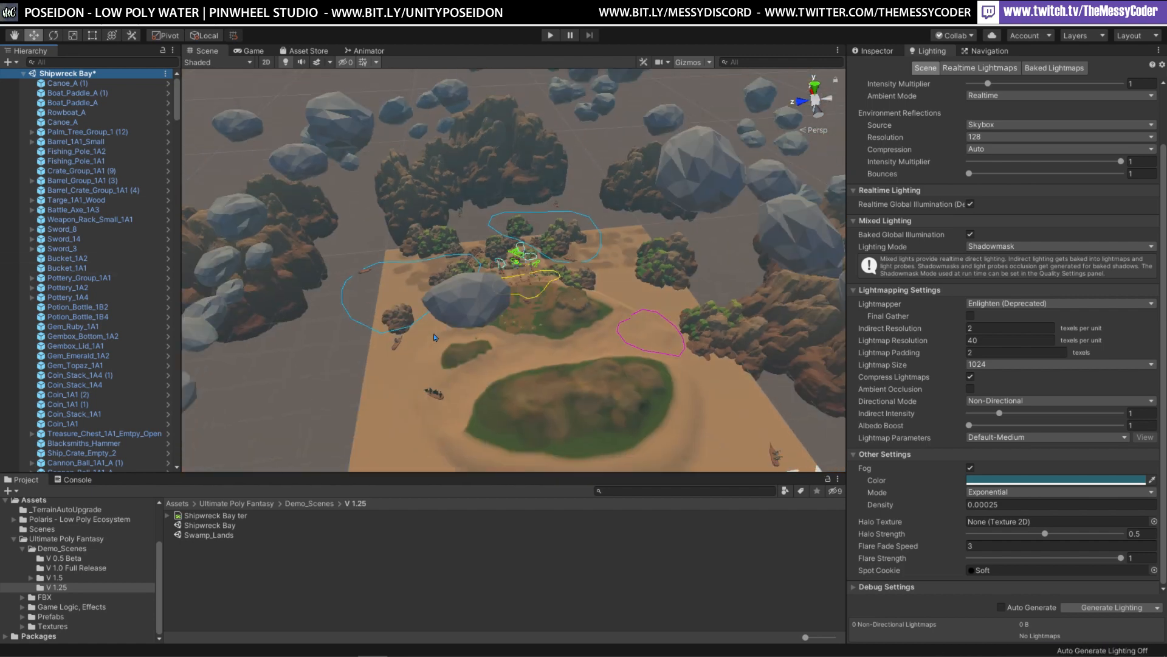
pyautogui.keyDown('alt'); pyautogui.moveTo(435, 338); pyautogui.dragTo(581, 252); pyautogui.keyUp('alt')
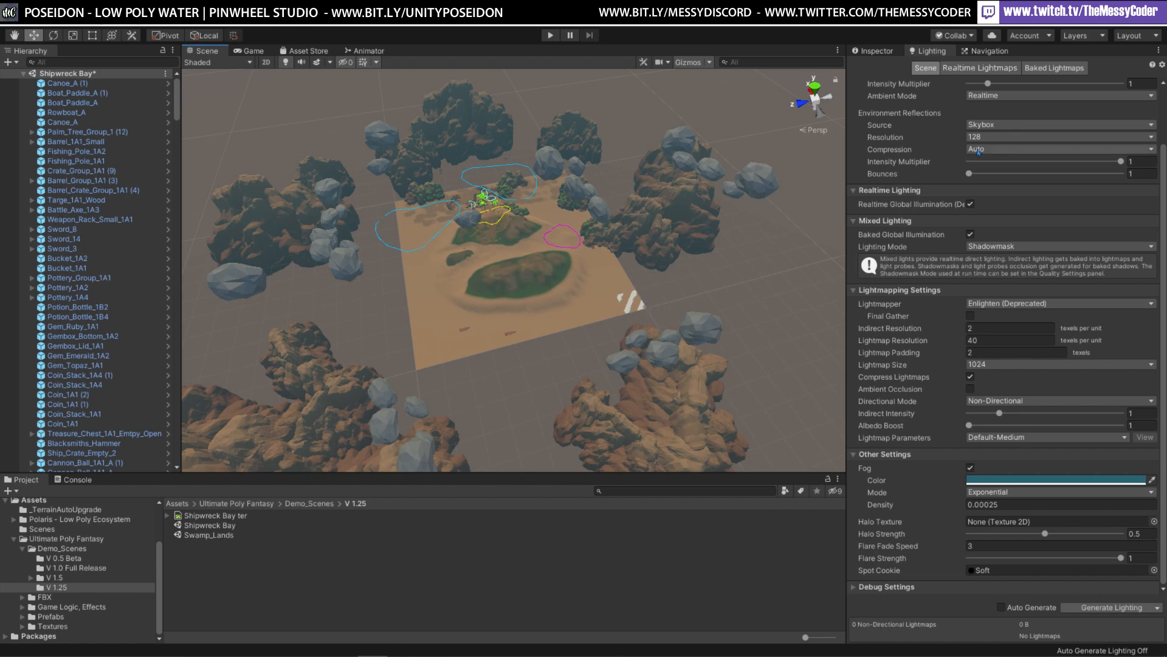
pyautogui.scroll(-20, 134, 459)
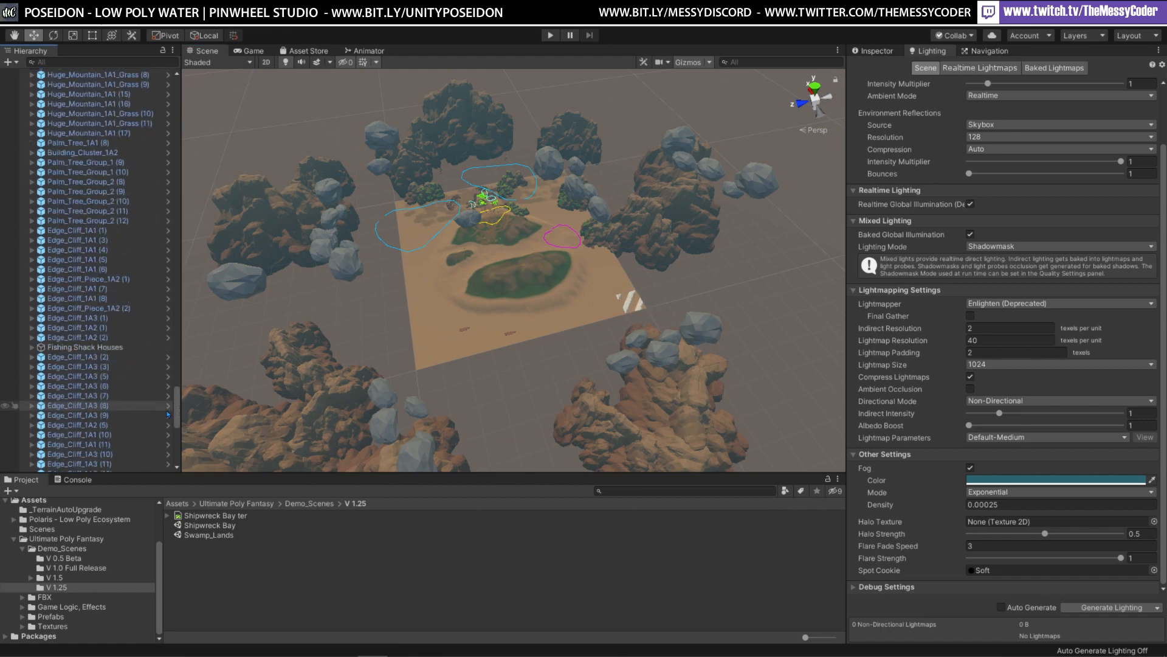
pyautogui.click(127, 467)
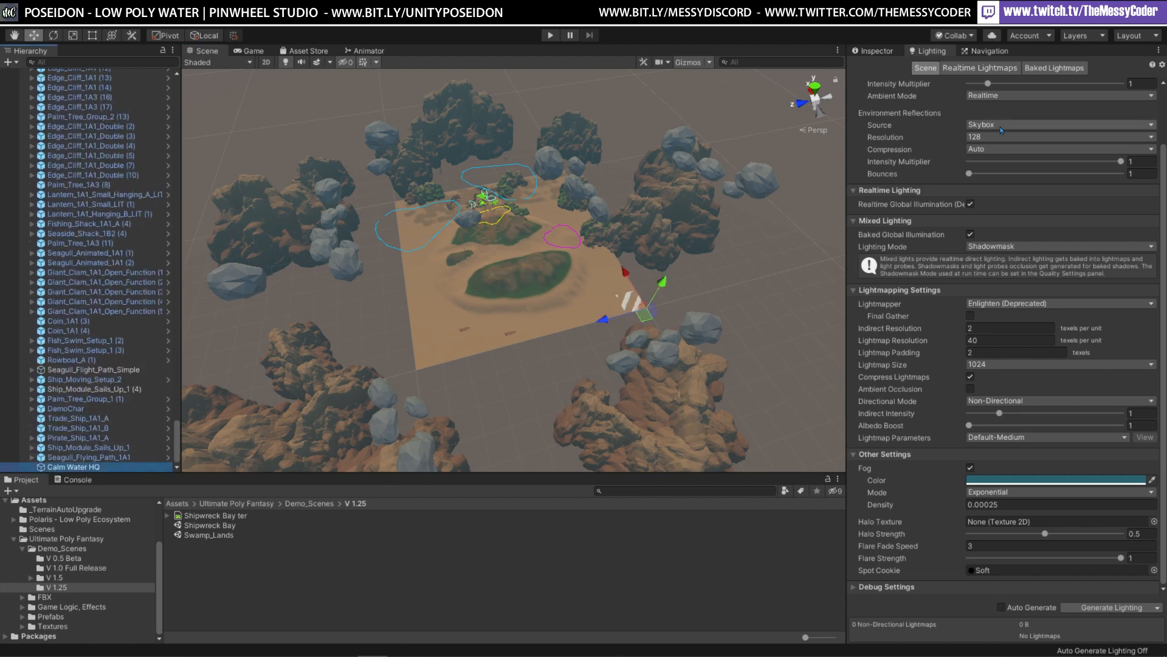
pyautogui.scroll(3, 1018, 152)
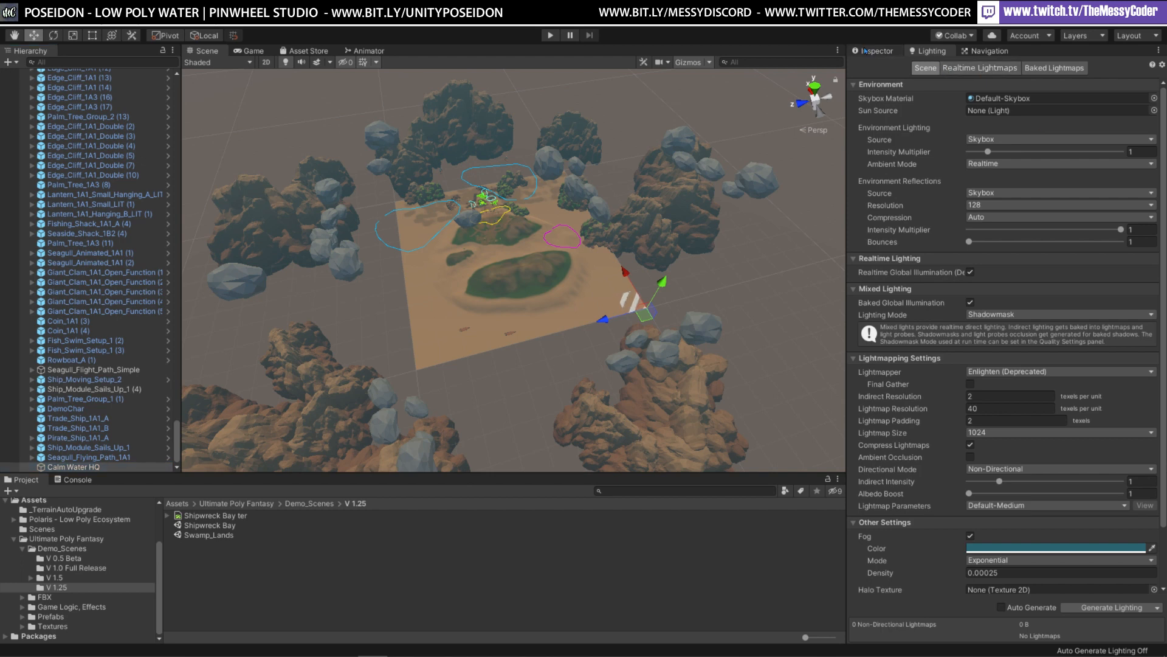
pyautogui.click(864, 51)
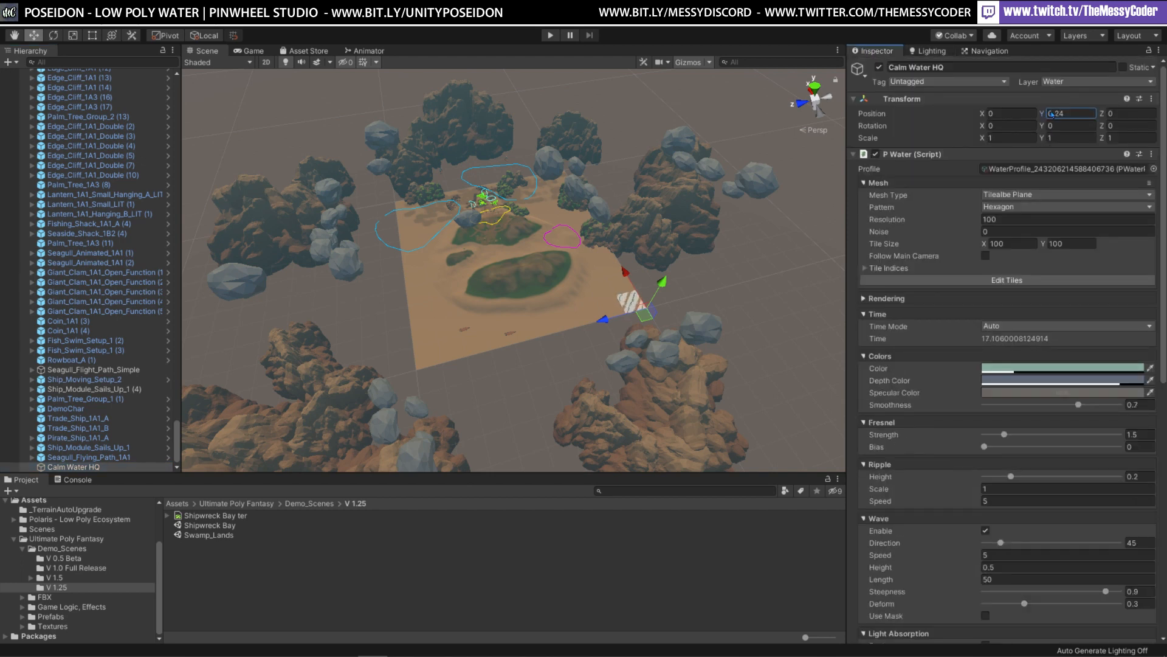
# Pin Calm Water HQ tiles across the island terrain and its surroundings, unpin the stray outer tiles, and finish tile editing
pyautogui.click(1053, 281)
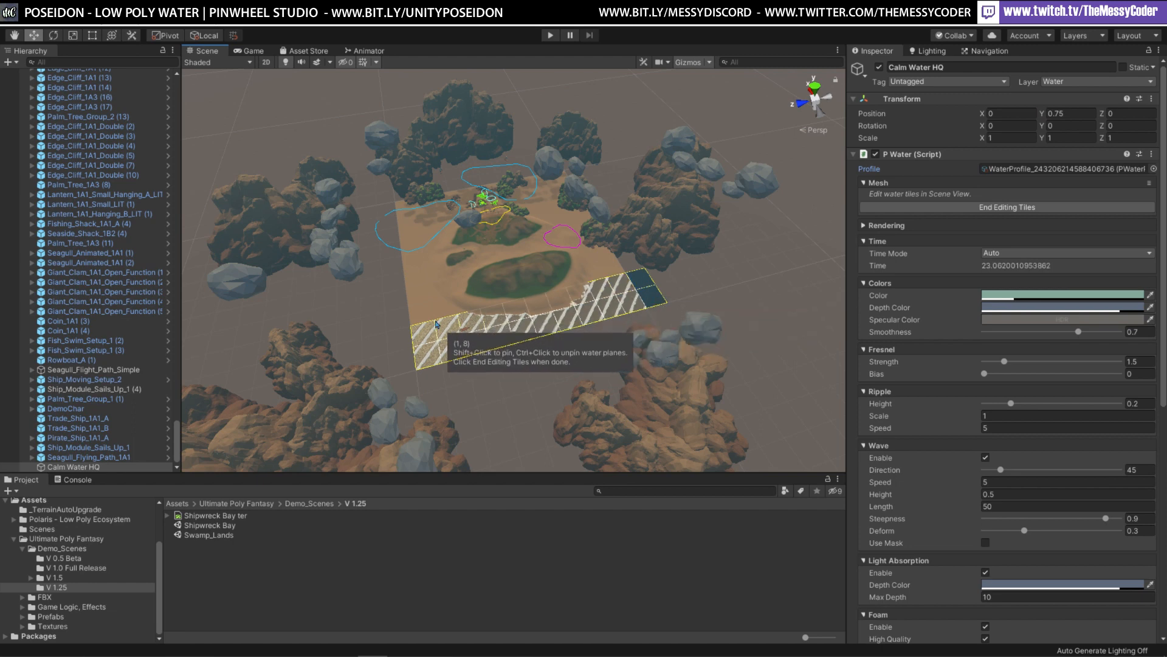
pyautogui.moveTo(337, 335)
pyautogui.mouseDown()
pyautogui.moveTo(523, 365)
pyautogui.moveTo(693, 335)
pyautogui.moveTo(393, 385)
pyautogui.moveTo(425, 413)
pyautogui.moveTo(535, 389)
pyautogui.moveTo(633, 331)
pyautogui.moveTo(640, 259)
pyautogui.moveTo(608, 218)
pyautogui.moveTo(574, 201)
pyautogui.moveTo(587, 243)
pyautogui.moveTo(544, 173)
pyautogui.moveTo(562, 192)
pyautogui.moveTo(561, 179)
pyautogui.moveTo(611, 297)
pyautogui.moveTo(615, 276)
pyautogui.moveTo(526, 190)
pyautogui.moveTo(565, 288)
pyautogui.moveTo(548, 221)
pyautogui.moveTo(508, 200)
pyautogui.mouseUp()
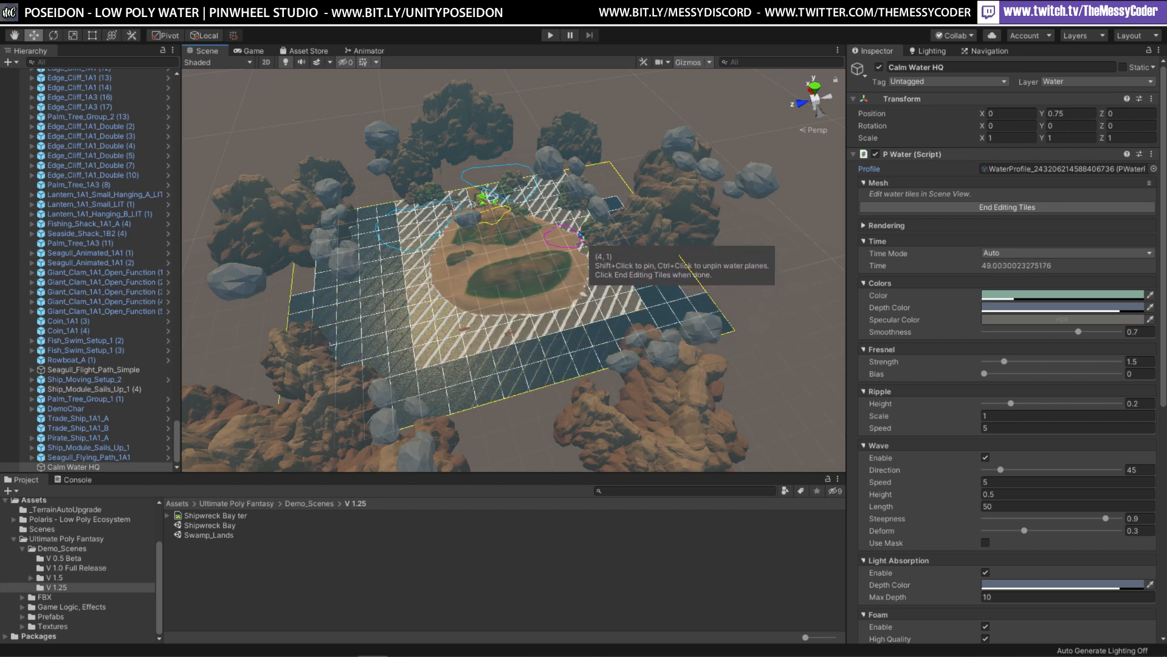
pyautogui.keyDown('ctrl'); pyautogui.moveTo(643, 264); pyautogui.dragTo(715, 327); pyautogui.keyUp('ctrl')
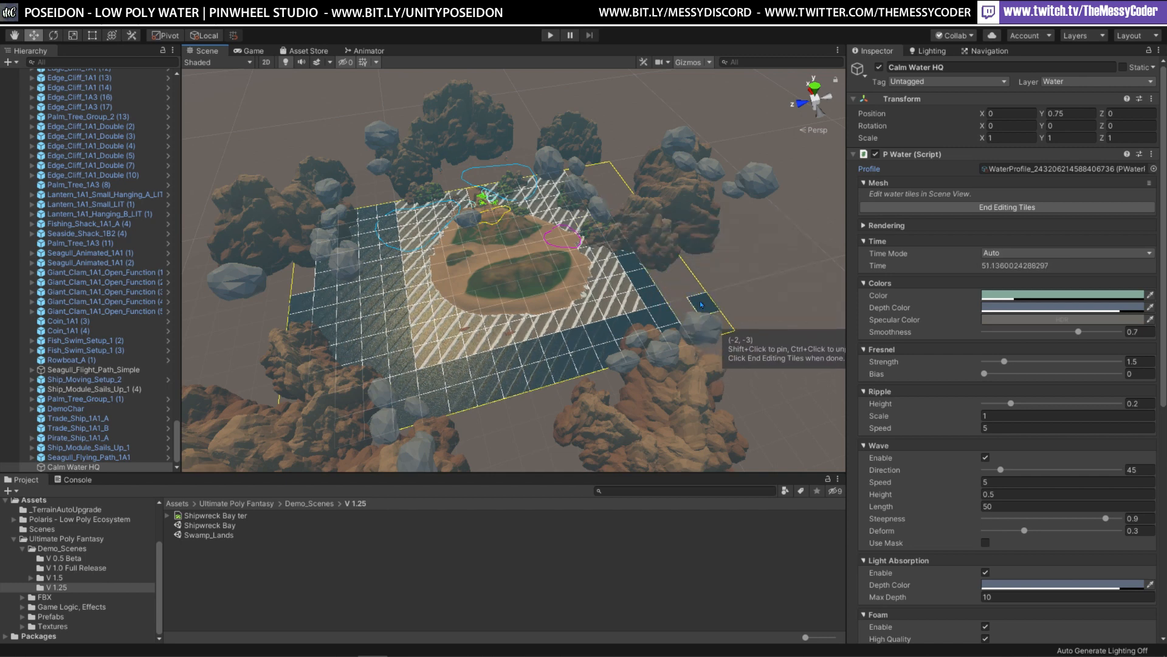
pyautogui.moveTo(322, 317)
pyautogui.keyDown('ctrl'); pyautogui.mouseDown()
pyautogui.moveTo(336, 442)
pyautogui.moveTo(288, 270)
pyautogui.moveTo(295, 434)
pyautogui.mouseUp(); pyautogui.keyUp('ctrl')
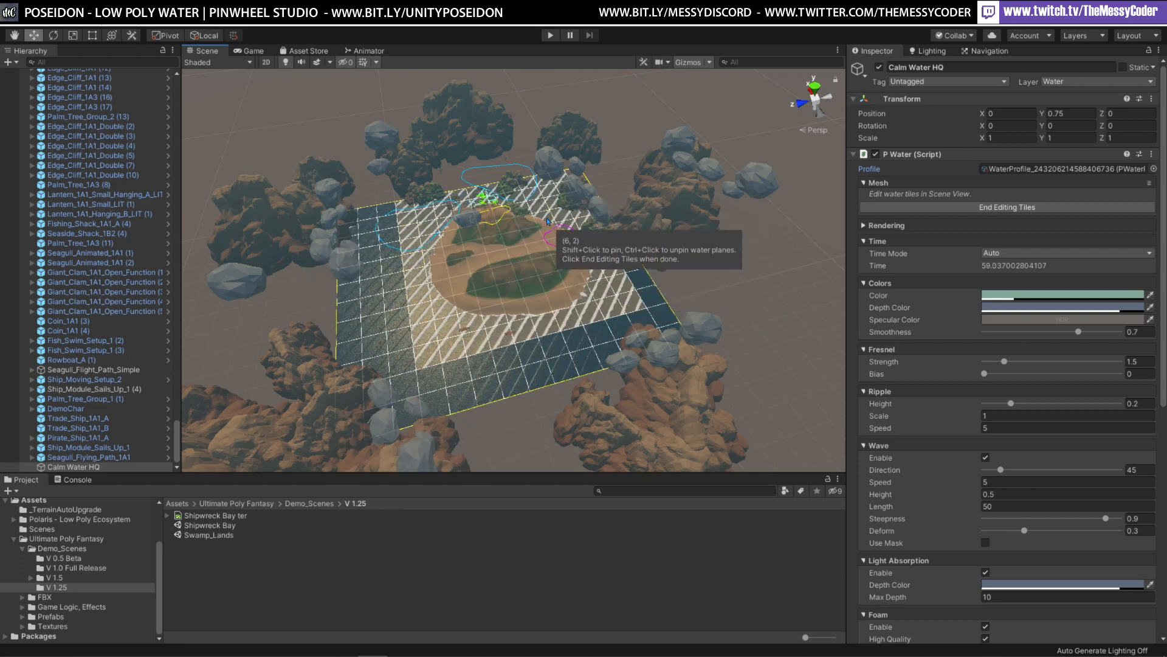
pyautogui.click(1041, 207)
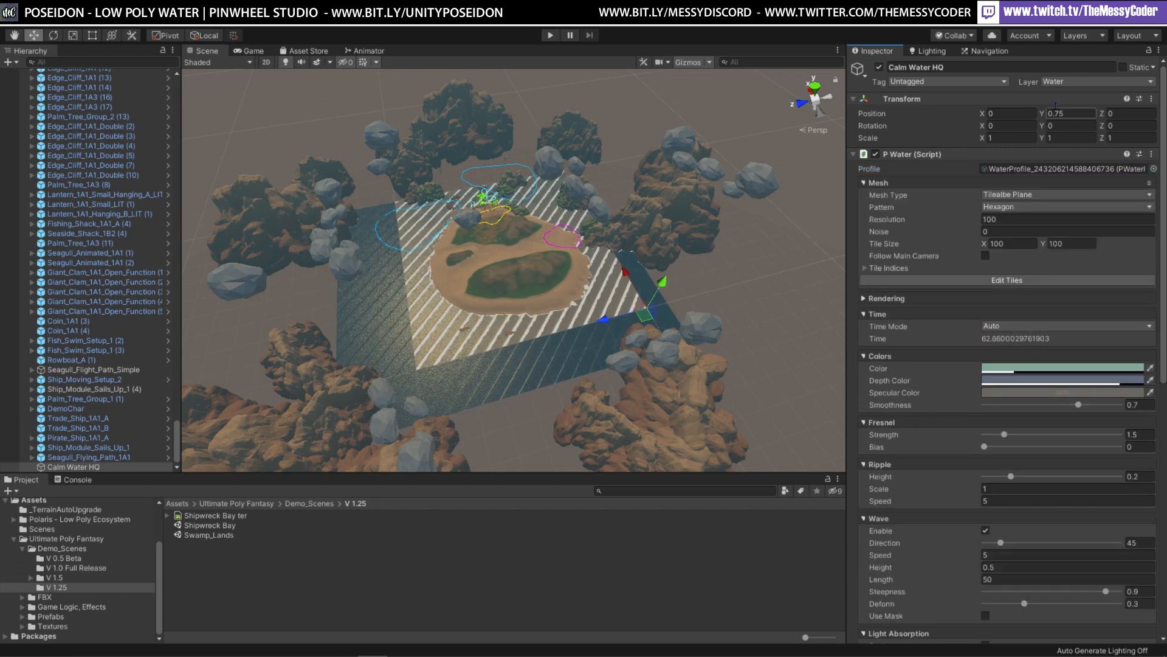
# Raise Calm Water HQ to Y position 21.38, checking the water level against the docks and shore near Trade_Ship_1A1_A
pyautogui.moveTo(1070, 114); pyautogui.dragTo(101, 105)
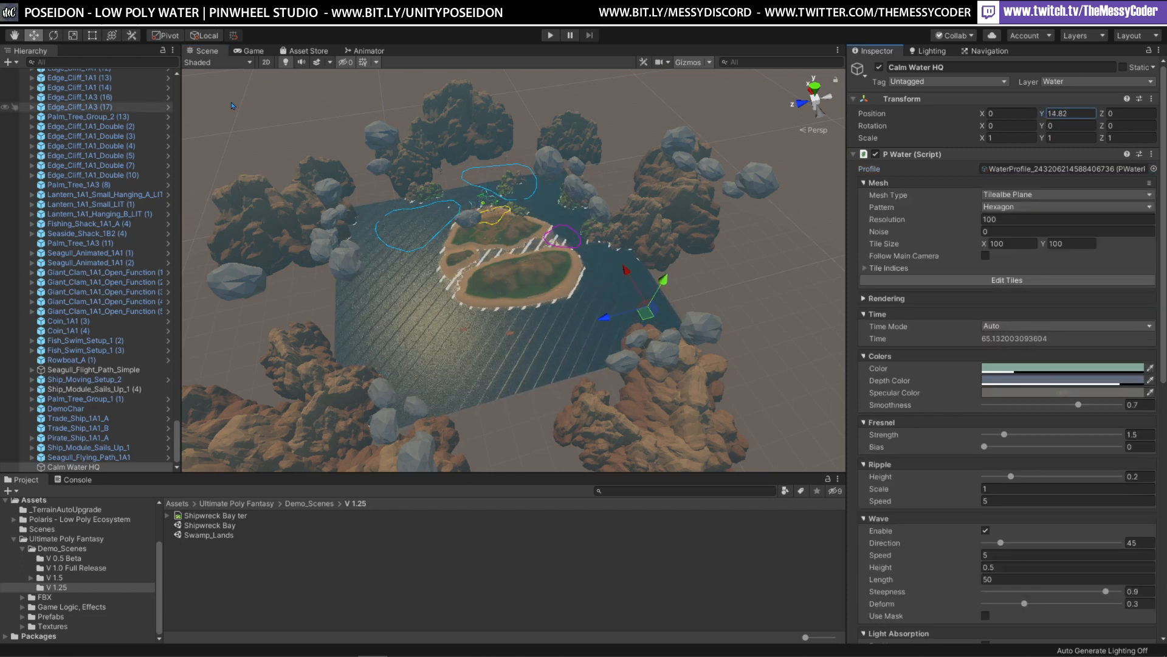
pyautogui.moveTo(231, 106); pyautogui.dragTo(670, 108)
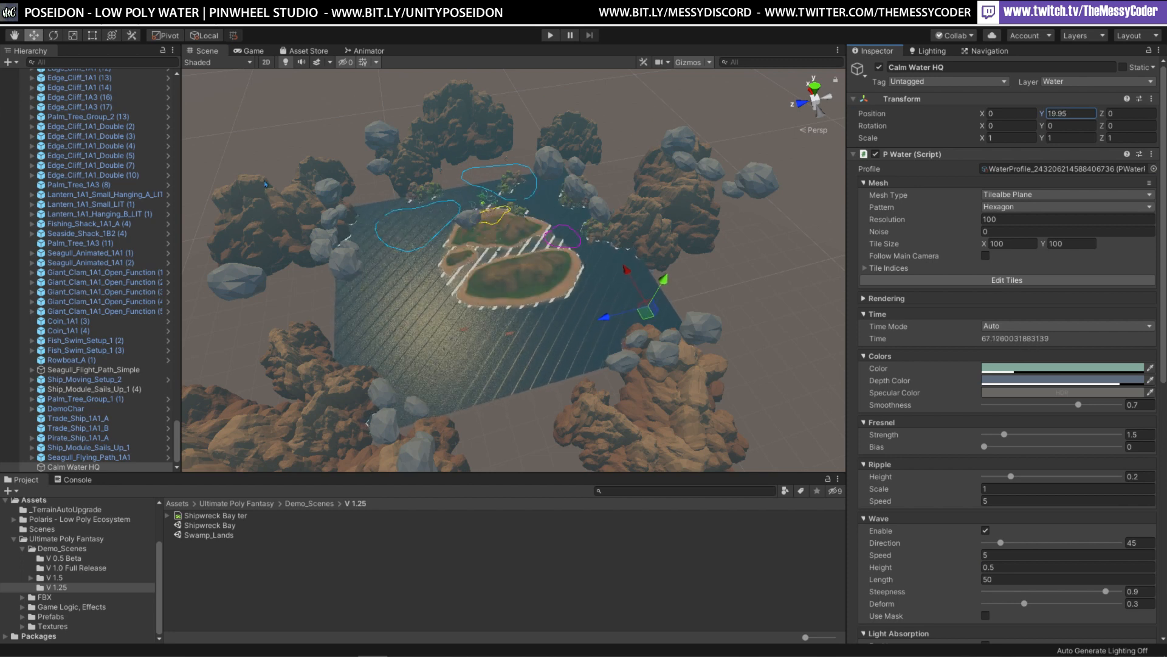
pyautogui.moveTo(295, 172); pyautogui.dragTo(182, 237)
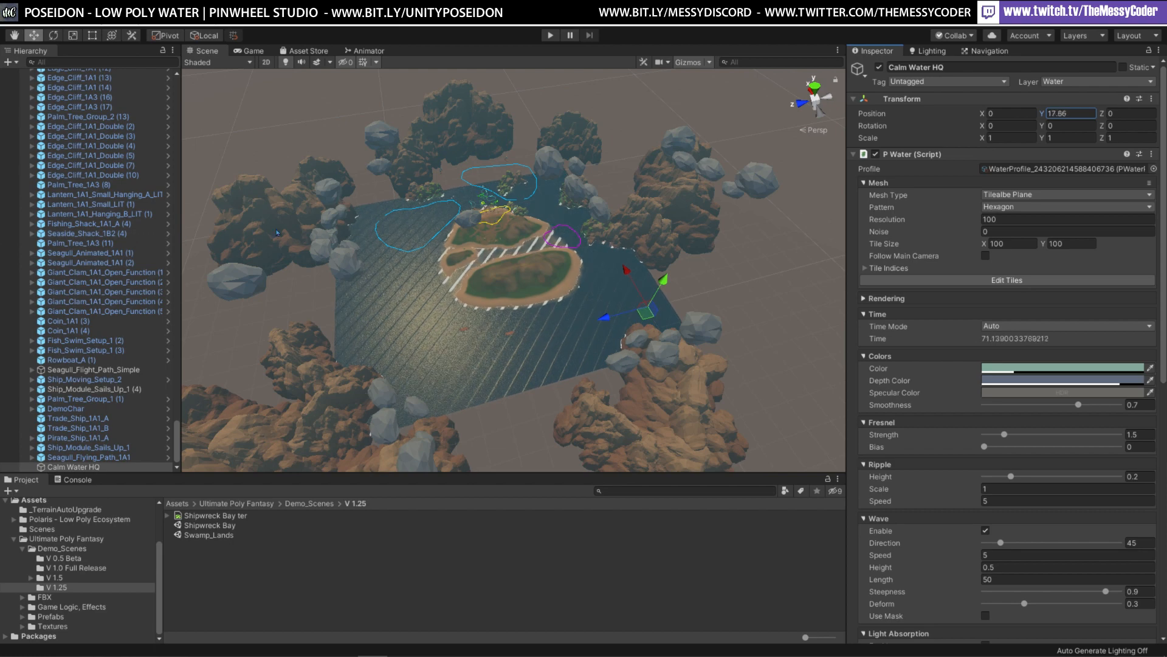
pyautogui.doubleClick(95, 418)
pyautogui.moveTo(468, 200); pyautogui.dragTo(699, 146, button='right')
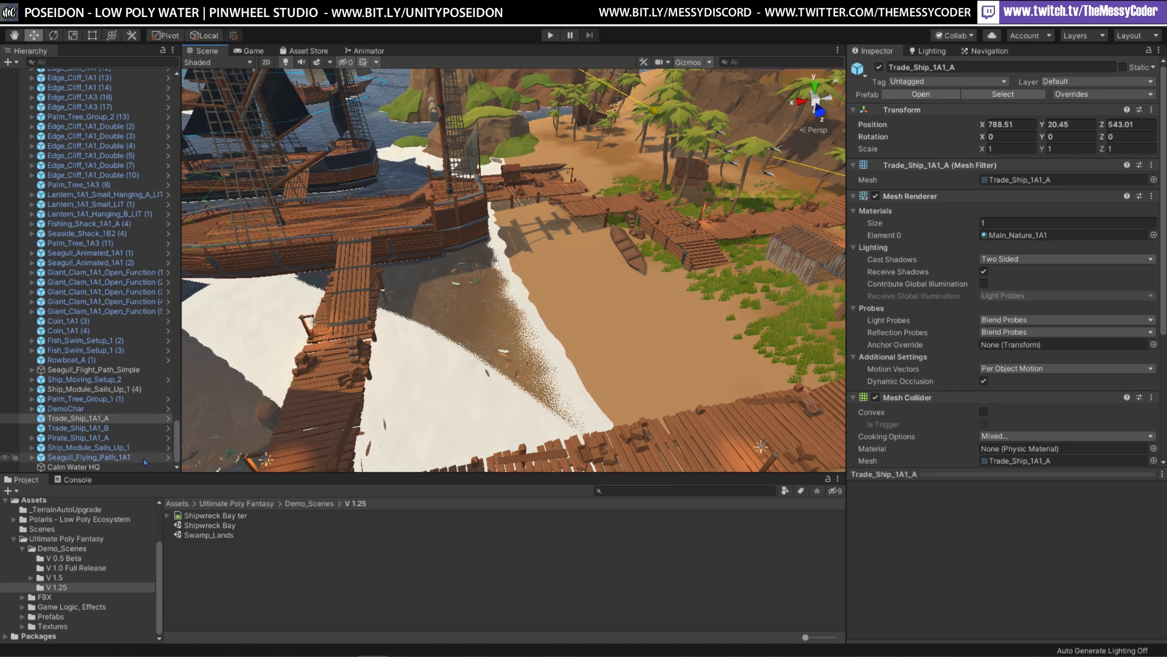
pyautogui.click(143, 466)
pyautogui.moveTo(1040, 114); pyautogui.dragTo(1083, 113)
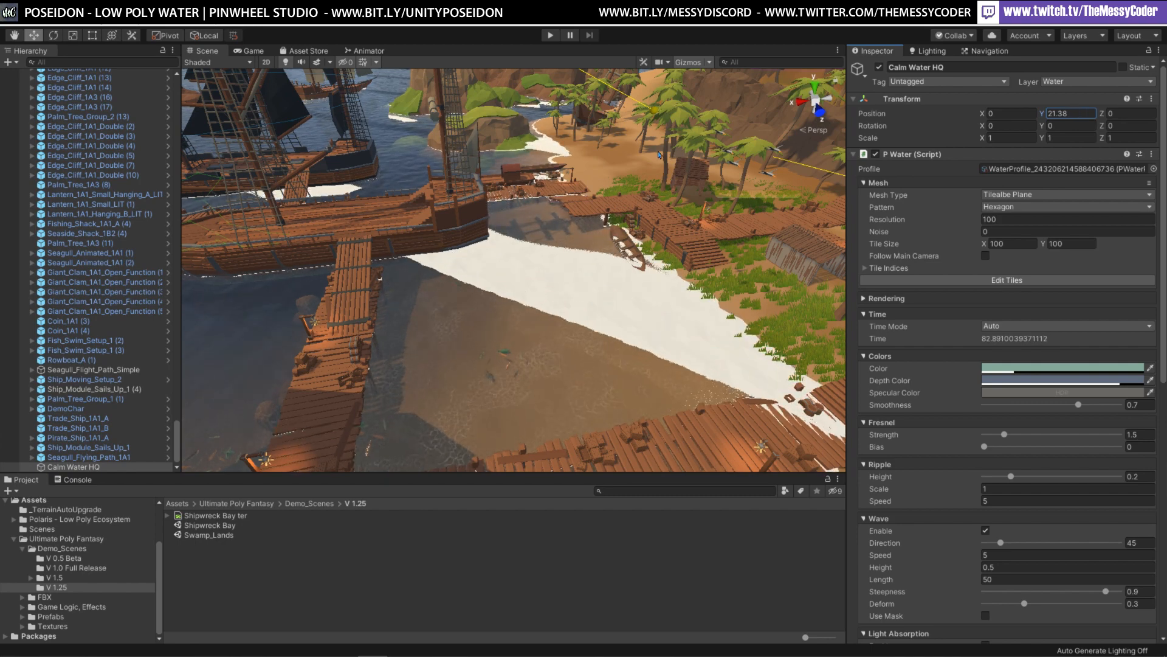
pyautogui.moveTo(566, 240); pyautogui.dragTo(845, 167, button='right')
pyautogui.press('w')
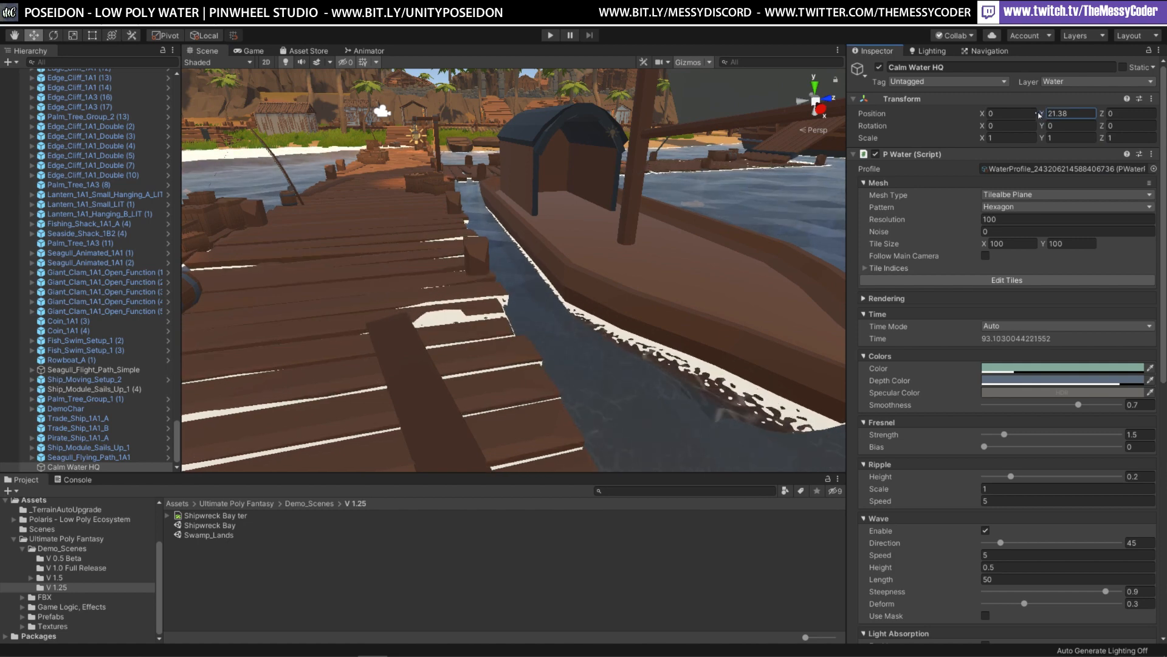
# Select the ships moored around the docks together, including Ship_Module_Sails_Up_1, Pirate_Ship_1A1_A and Trade_Ship_1A1_A
pyautogui.moveTo(627, 301); pyautogui.dragTo(305, 232, button='right')
pyautogui.press('s')
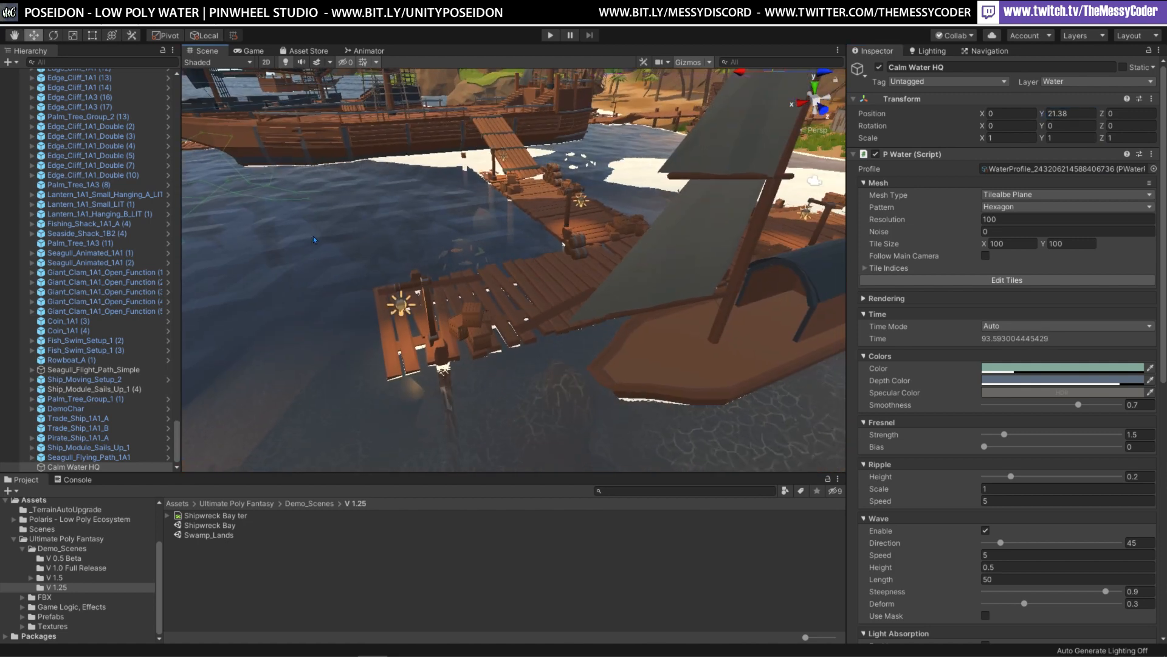
pyautogui.click(1042, 114)
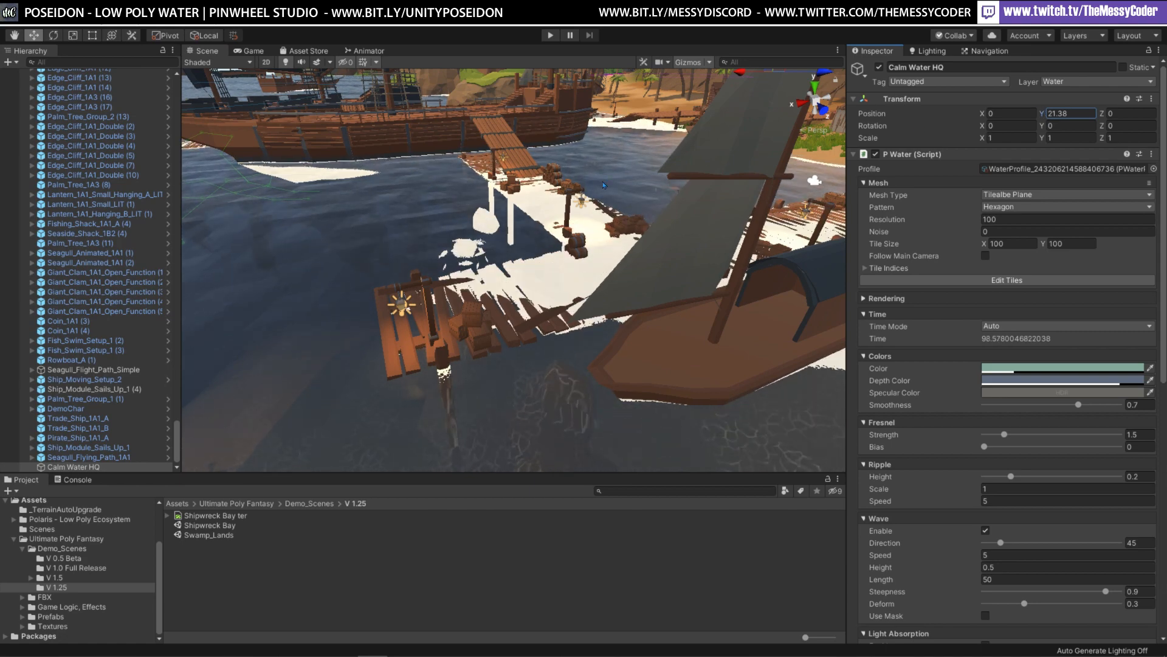
pyautogui.moveTo(547, 188); pyautogui.dragTo(524, 162, button='right')
pyautogui.click(450, 179)
pyautogui.moveTo(371, 204); pyautogui.dragTo(547, 235, button='right')
pyautogui.keyDown('shift'); pyautogui.click(452, 288); pyautogui.keyUp('shift')
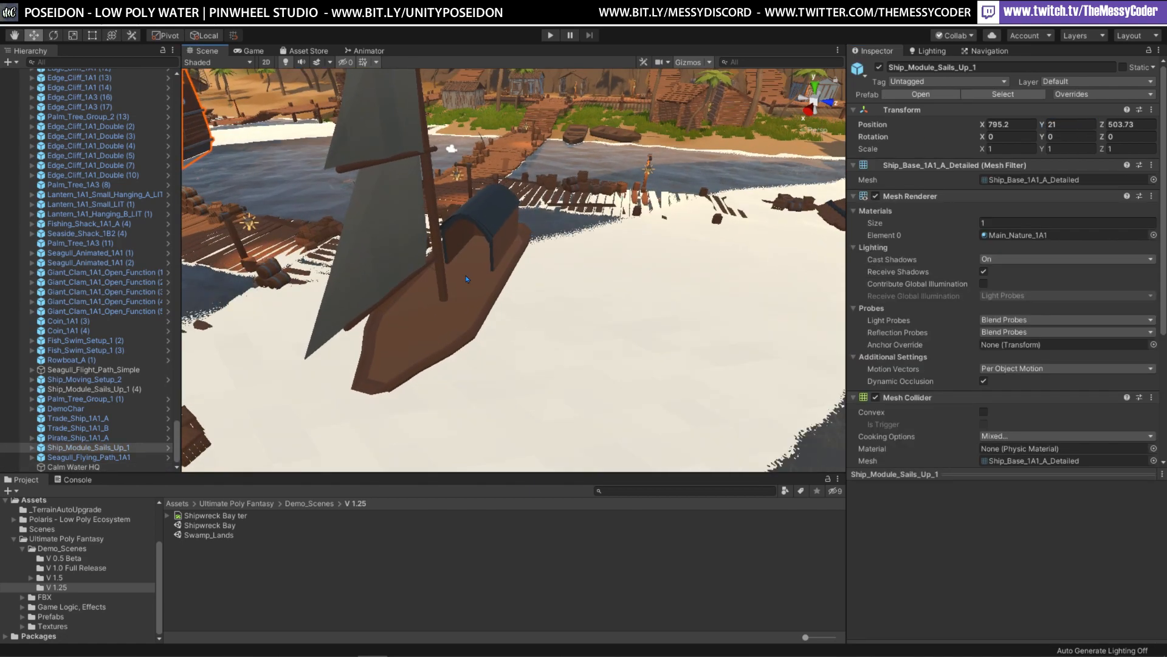
pyautogui.moveTo(453, 288); pyautogui.dragTo(318, 195, button='right')
pyautogui.keyDown('shift'); pyautogui.click(661, 214); pyautogui.keyUp('shift')
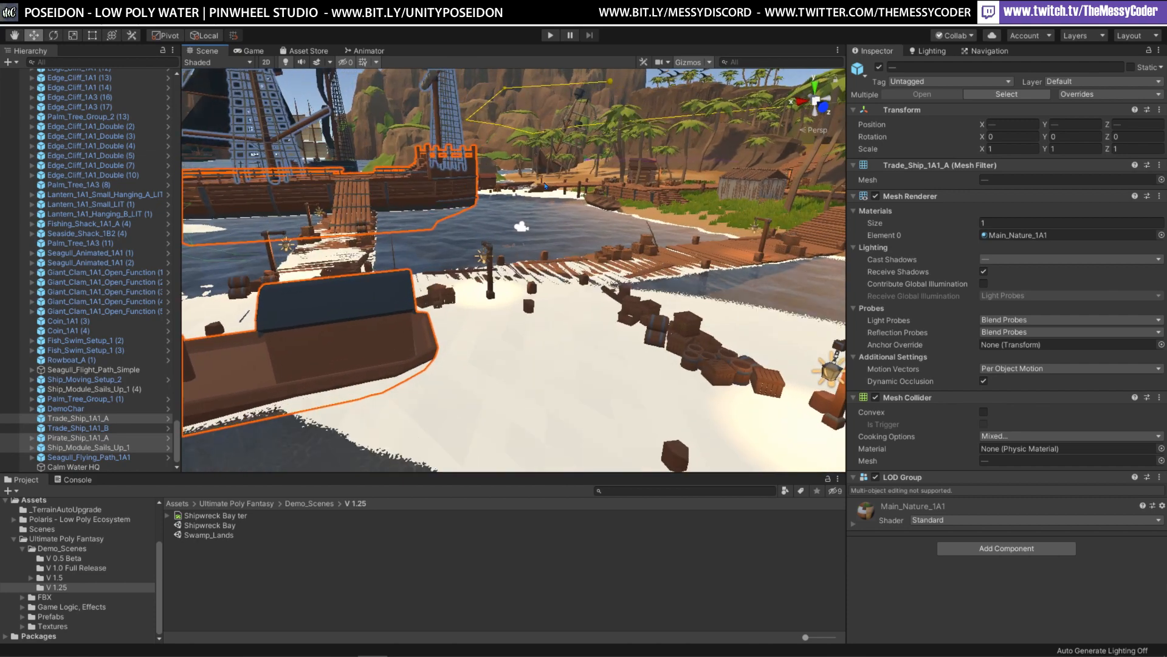
pyautogui.keyDown('shift'); pyautogui.click(494, 181); pyautogui.keyUp('shift')
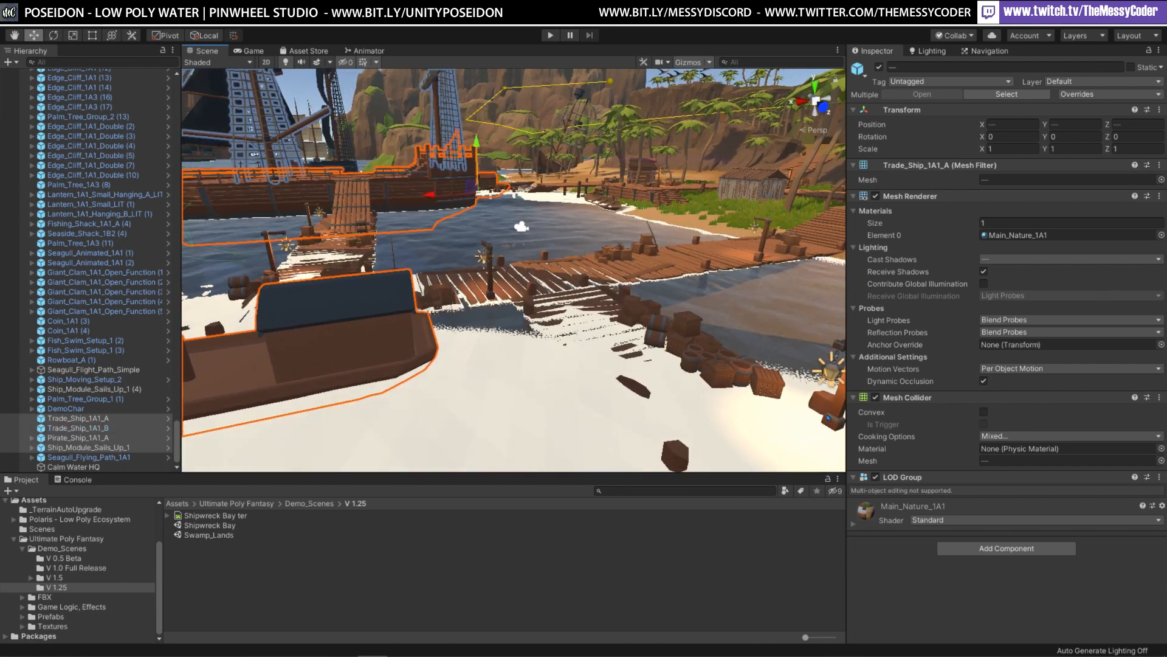
# Add a Simple Buoy Controller to the selected ships, enable Apply Ripple and assign Calm Water HQ as their water
pyautogui.click(977, 547)
pyautogui.write('simpl')
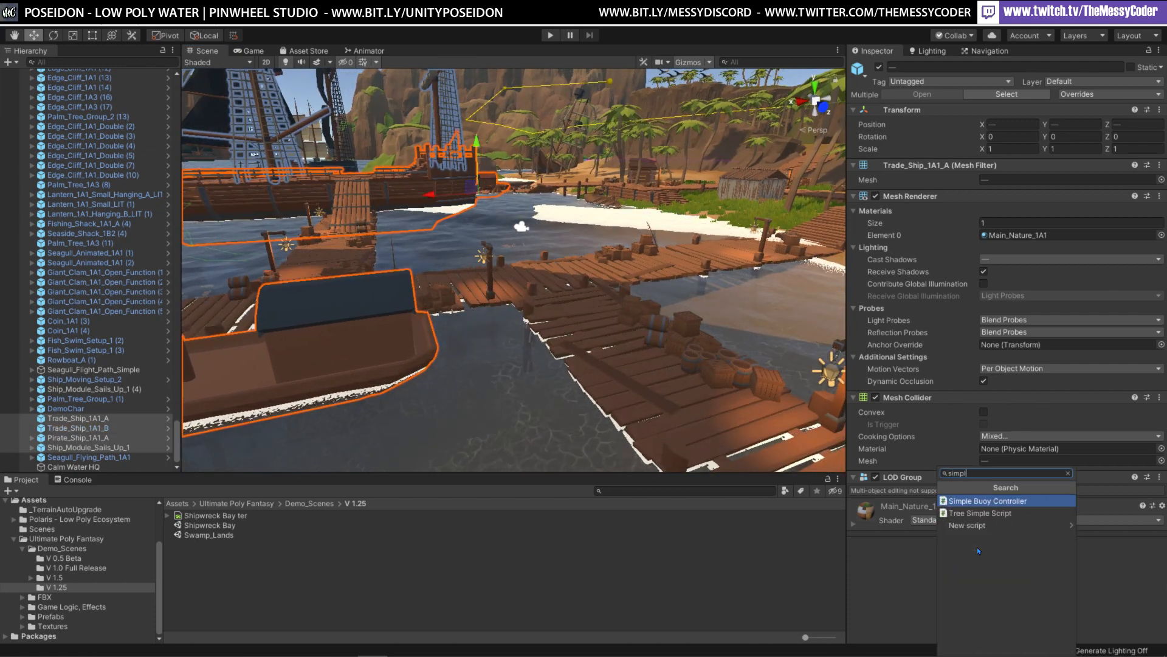
pyautogui.click(1017, 502)
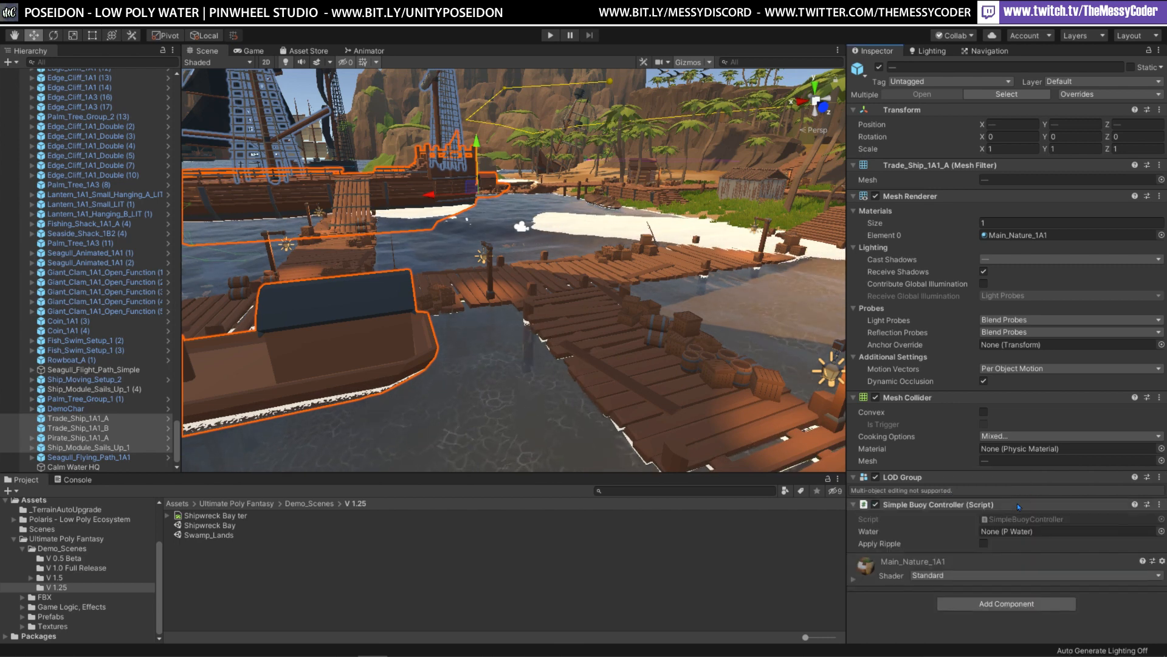
pyautogui.click(984, 542)
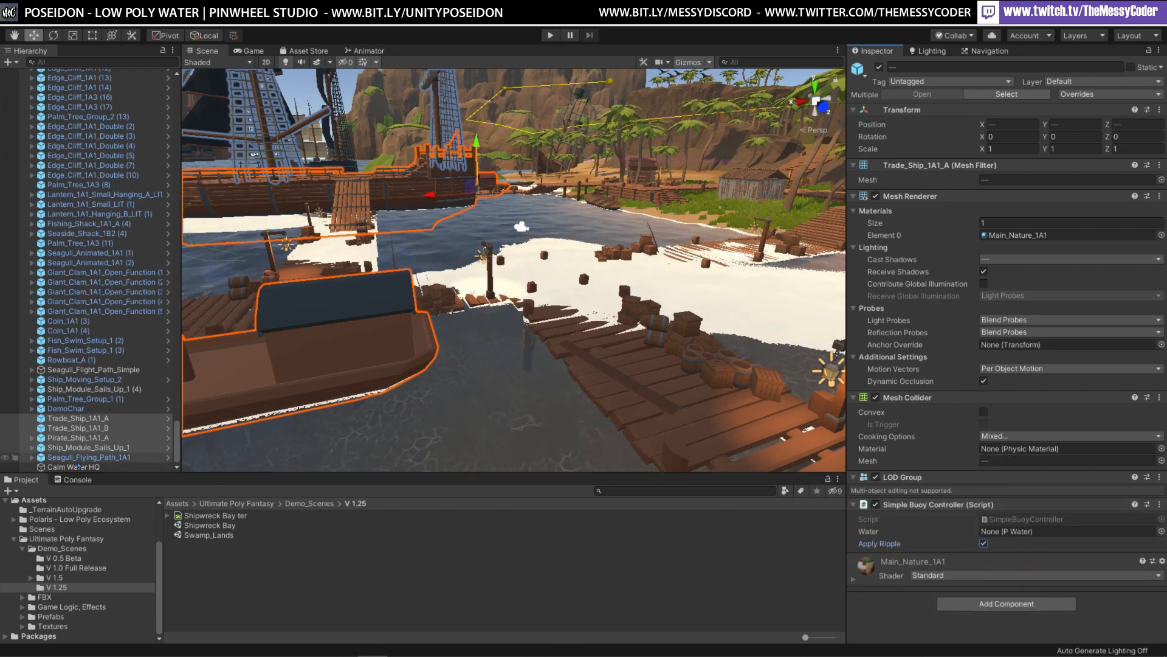
pyautogui.moveTo(1019, 538); pyautogui.dragTo(1010, 537)
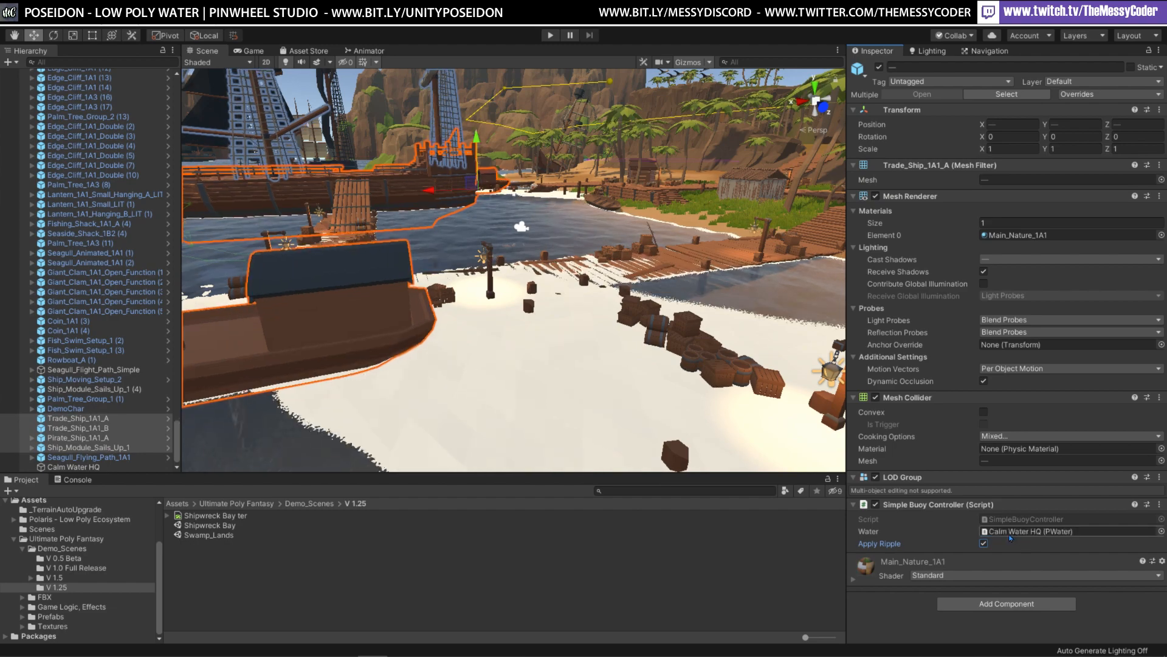
# Select Calm Water HQ in the hierarchy and set its wave direction to 174
pyautogui.keyDown('alt'); pyautogui.moveTo(579, 284); pyautogui.dragTo(632, 263); pyautogui.keyUp('alt')
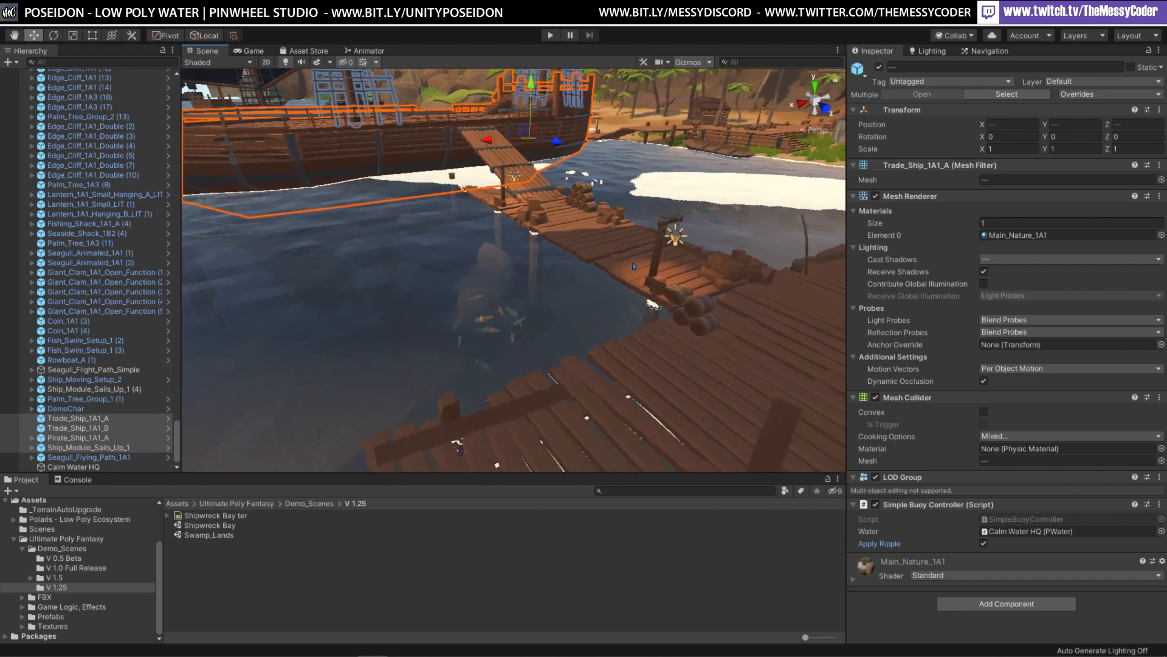
pyautogui.click(448, 286)
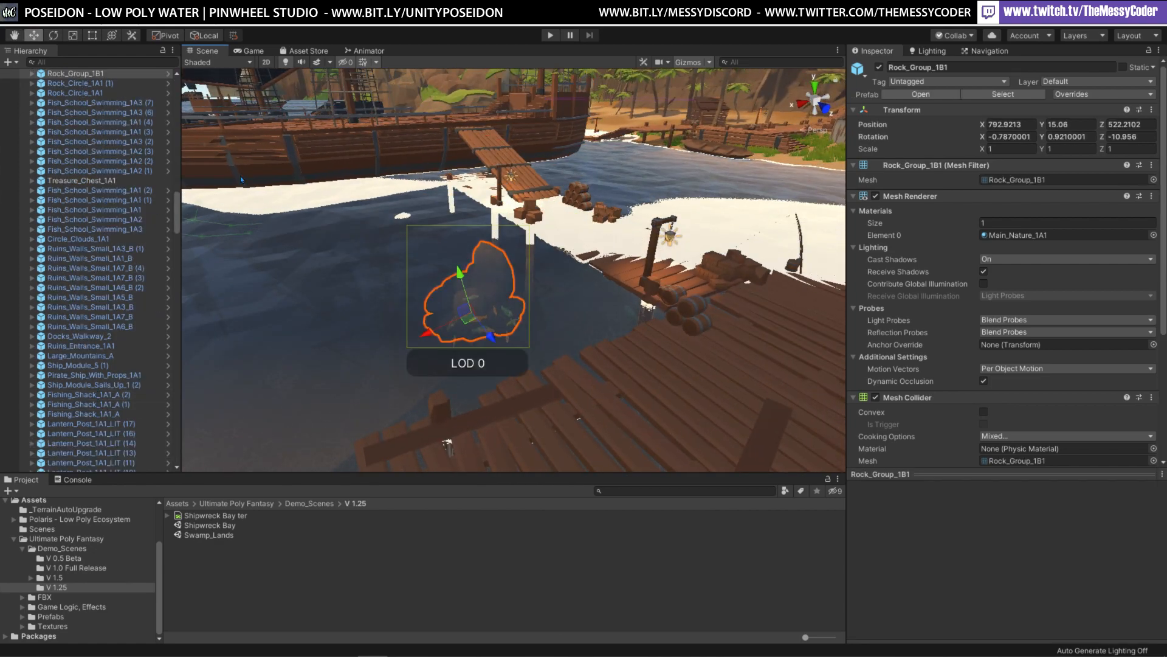
pyautogui.moveTo(176, 212); pyautogui.dragTo(184, 467)
pyautogui.click(159, 467)
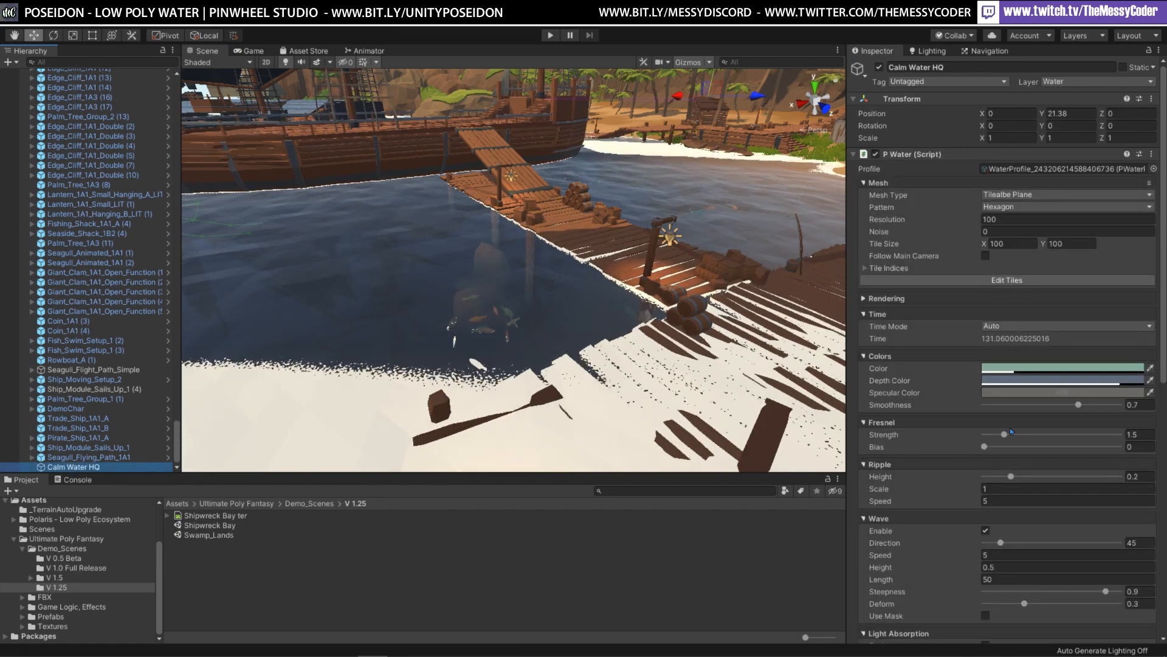
pyautogui.scroll(-15, 1009, 428)
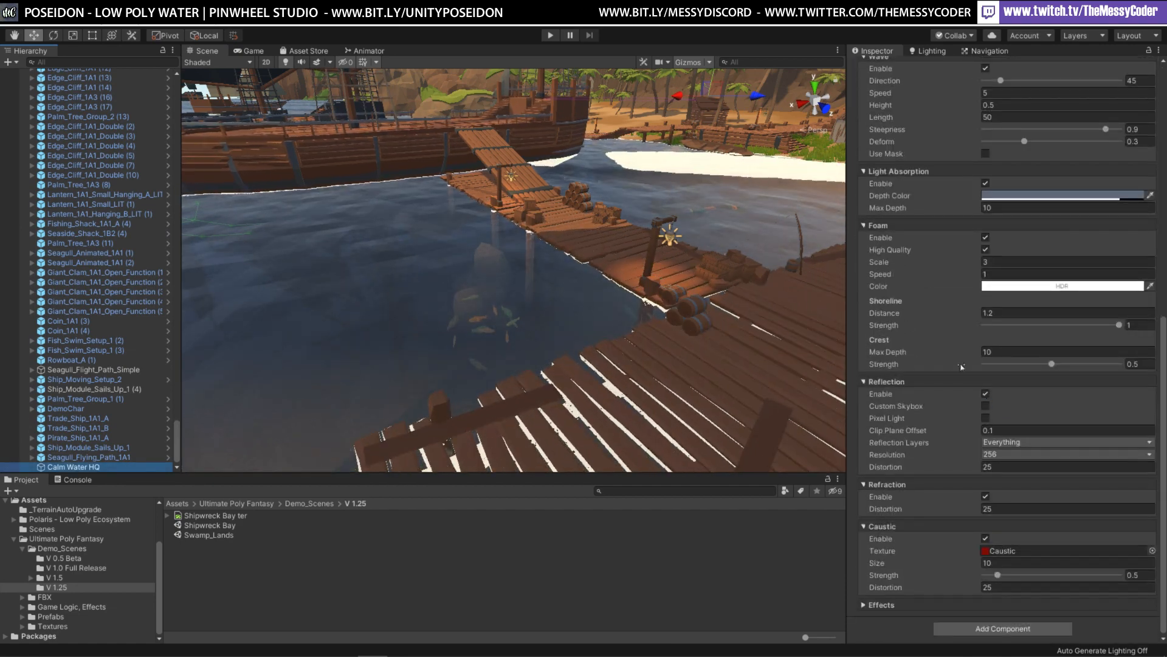
pyautogui.scroll(3, 923, 314)
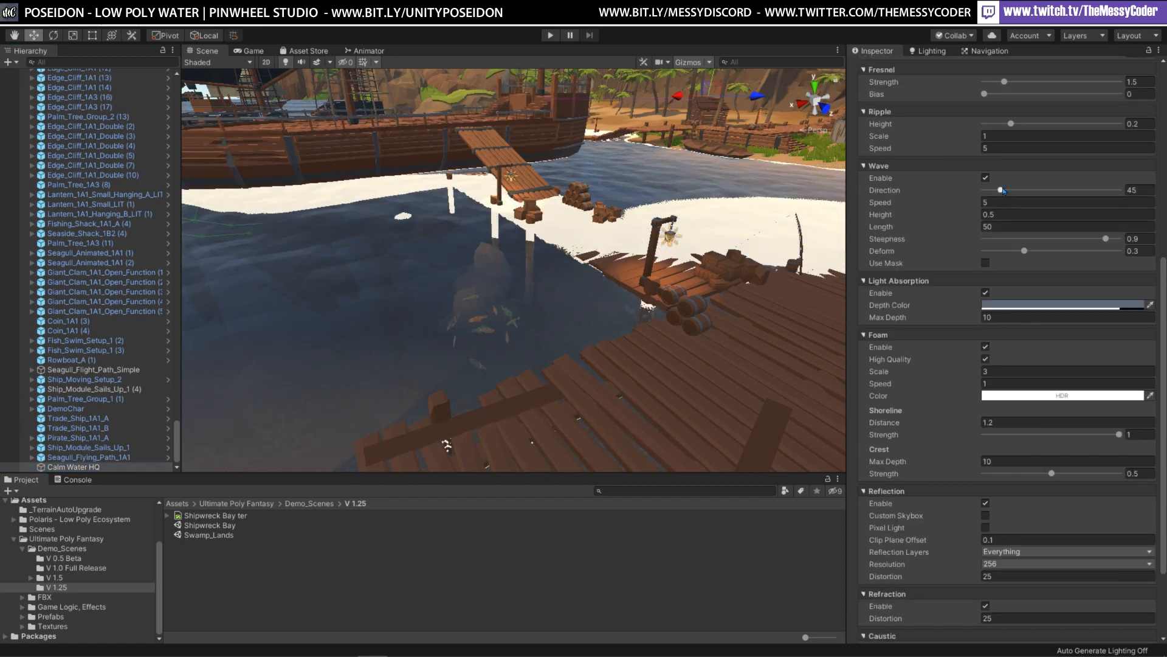
pyautogui.moveTo(1001, 190); pyautogui.dragTo(1052, 190)
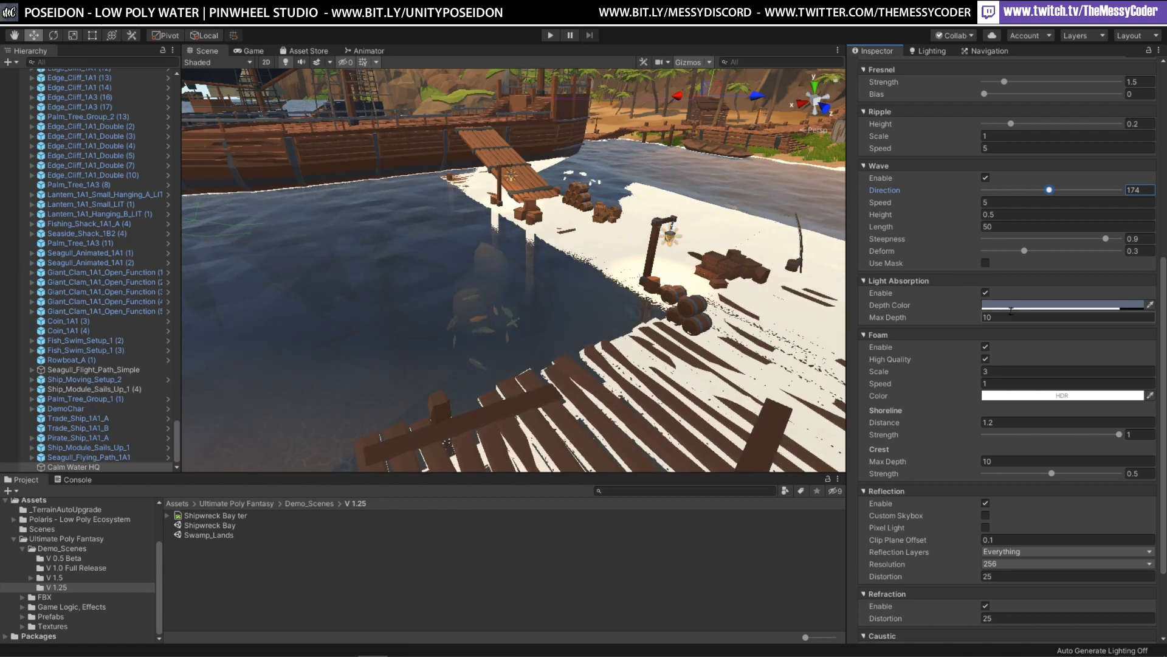
pyautogui.scroll(-3, 1010, 310)
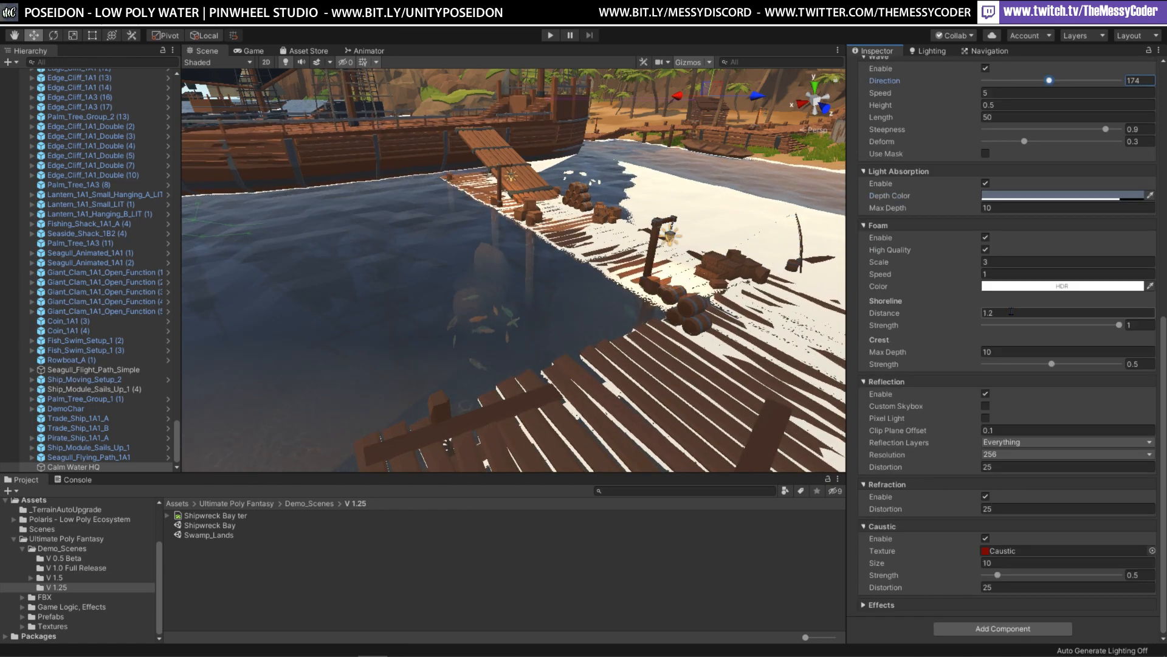
# Run the scene and walk along the docks, aboard the moored ship and back, examining the water and the floating ships
pyautogui.click(550, 36)
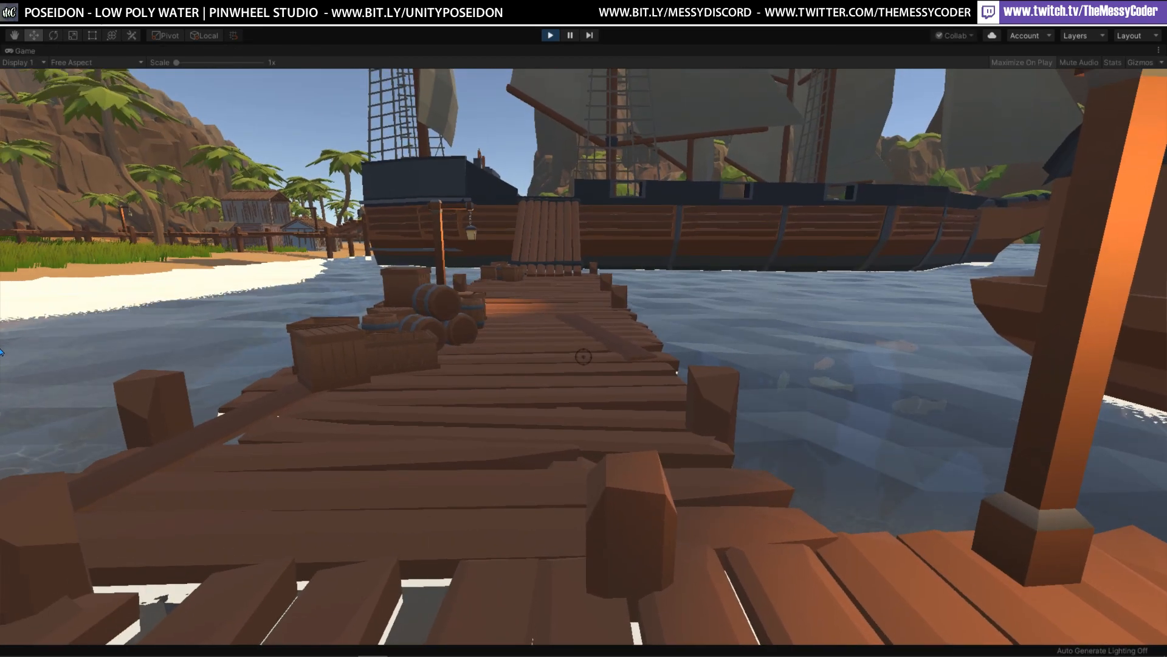
pyautogui.press('w')
pyautogui.press('w')
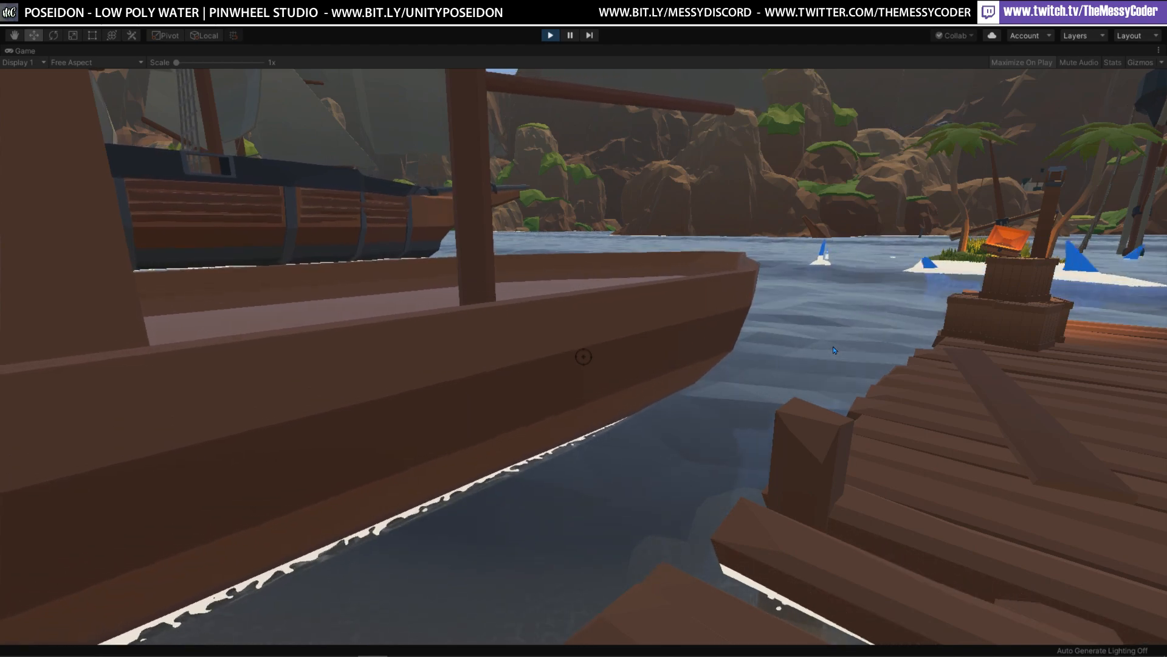
pyautogui.press('w')
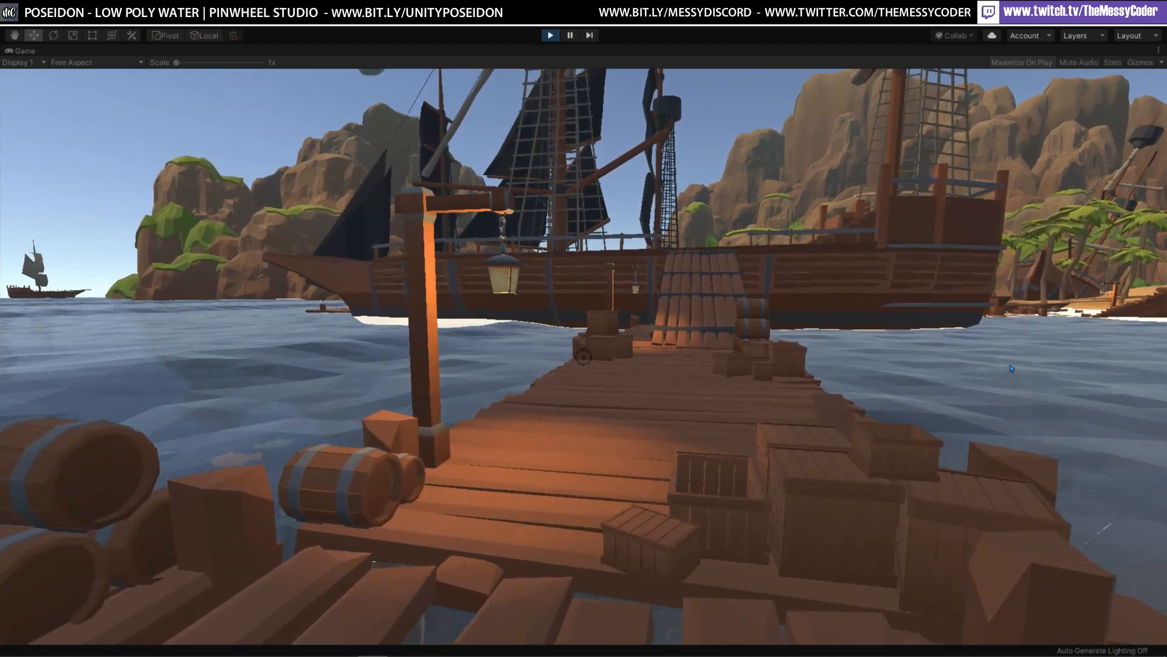
pyautogui.press('w')
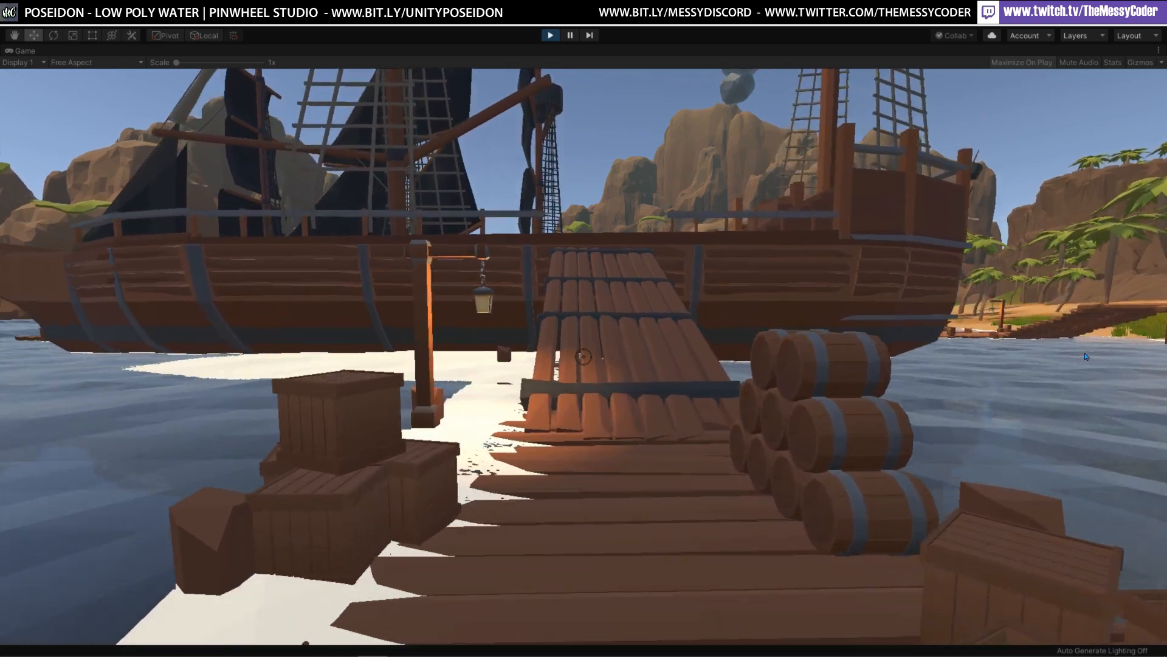
pyautogui.press('w')
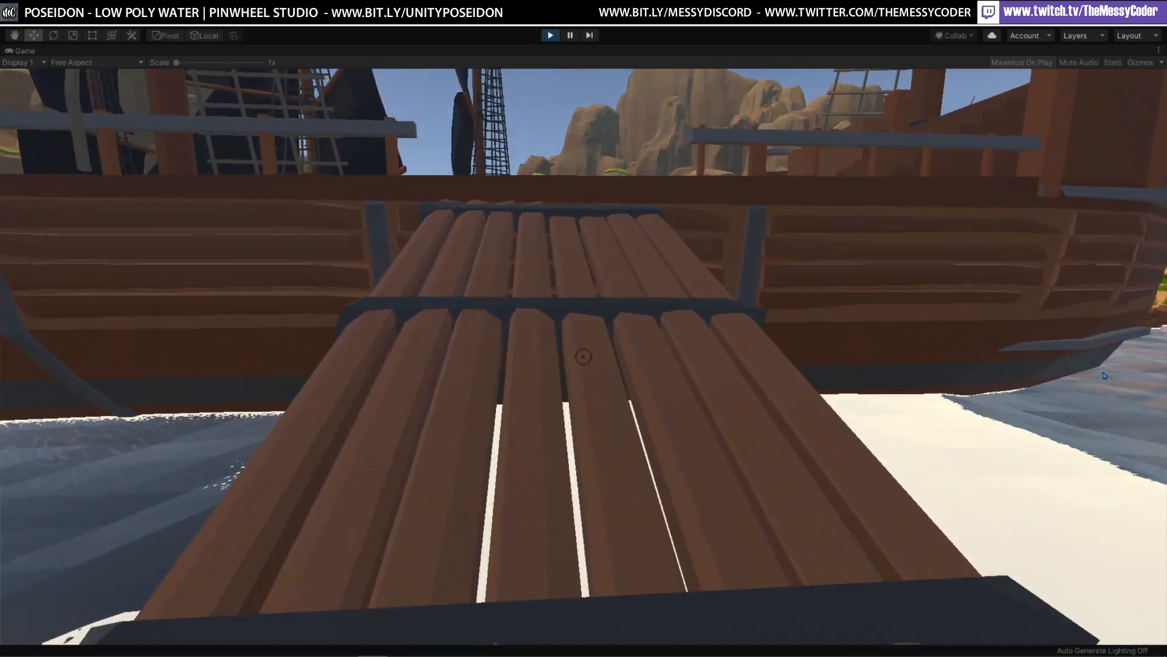
pyautogui.press('w')
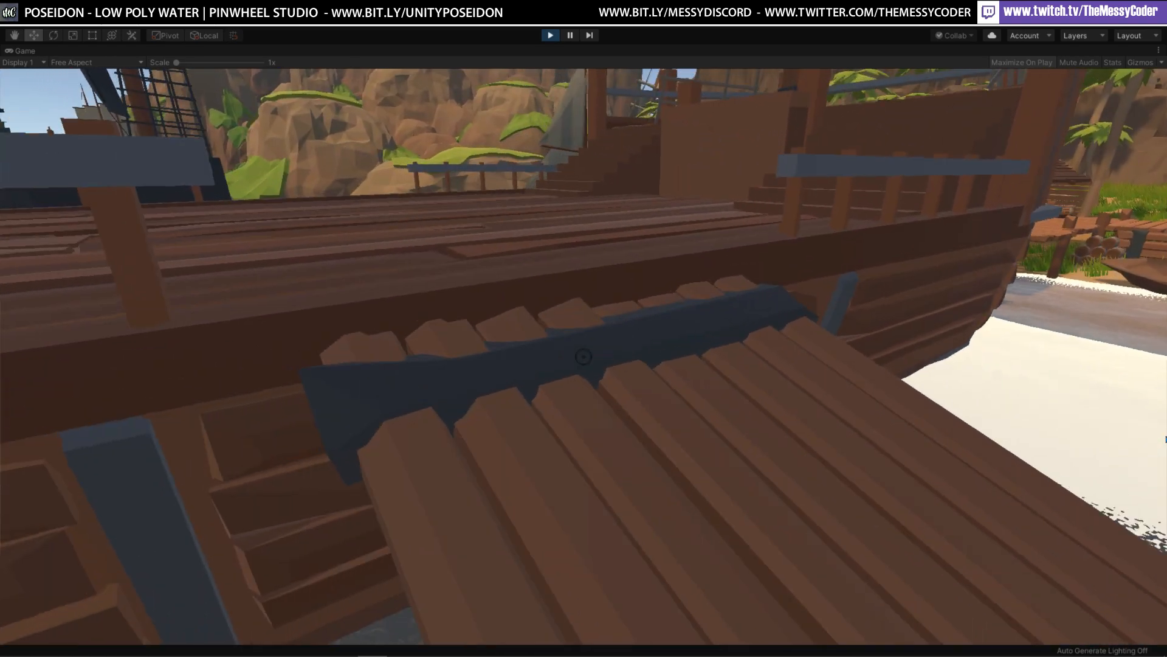
pyautogui.press('w')
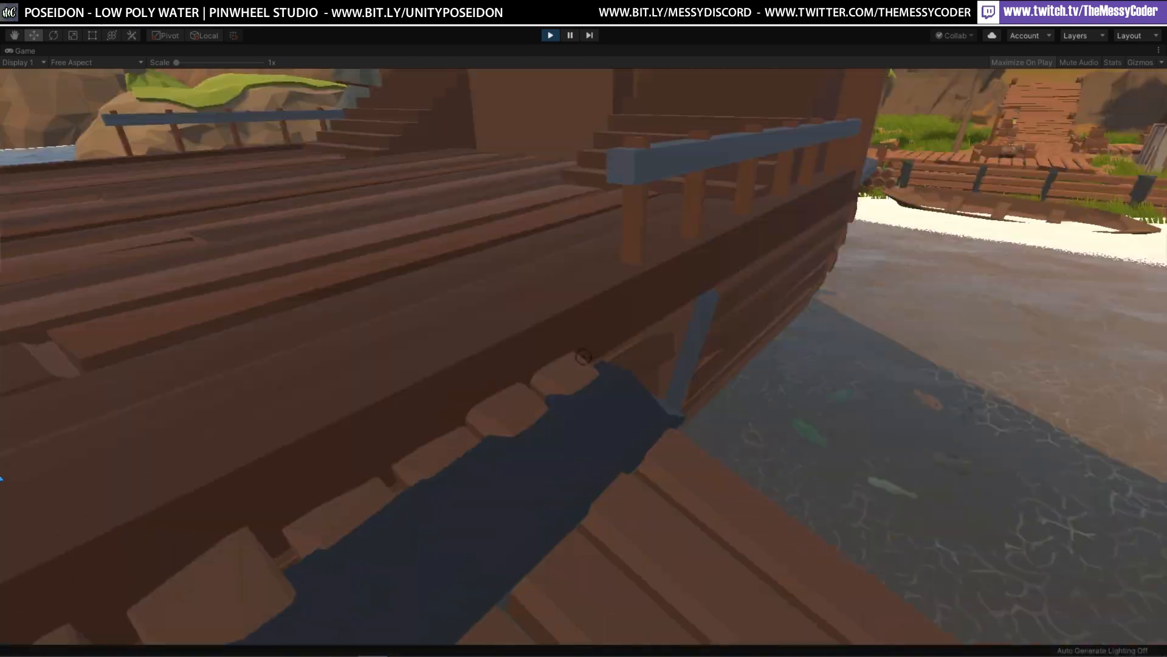
pyautogui.press('w')
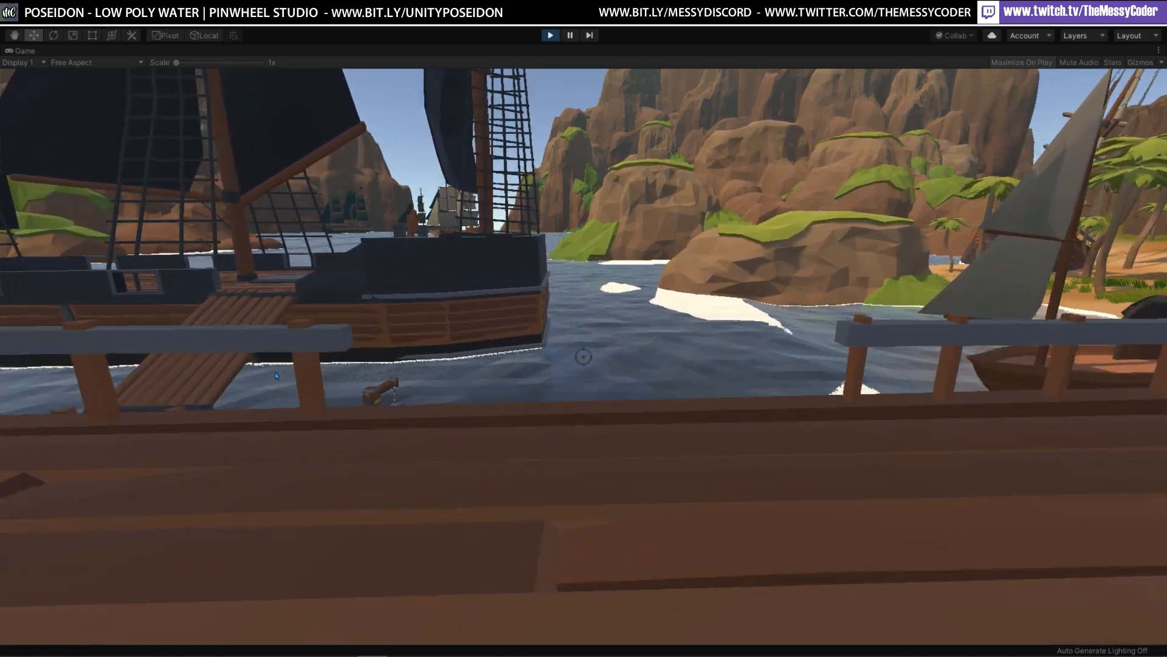
pyautogui.press('w')
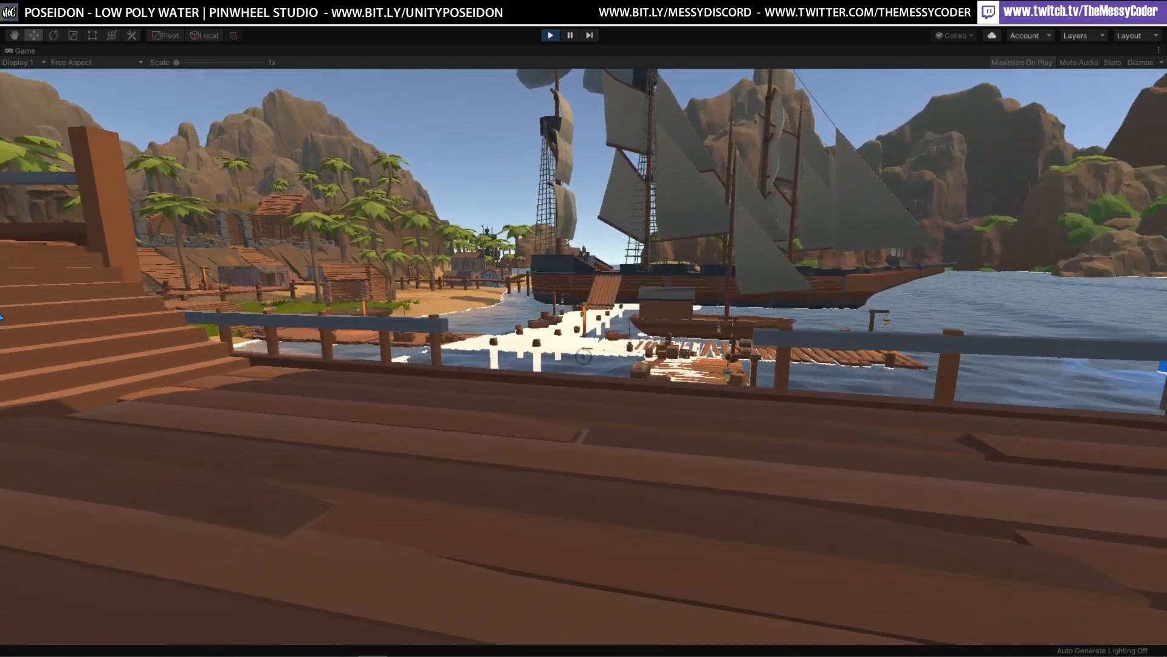
pyautogui.press('w')
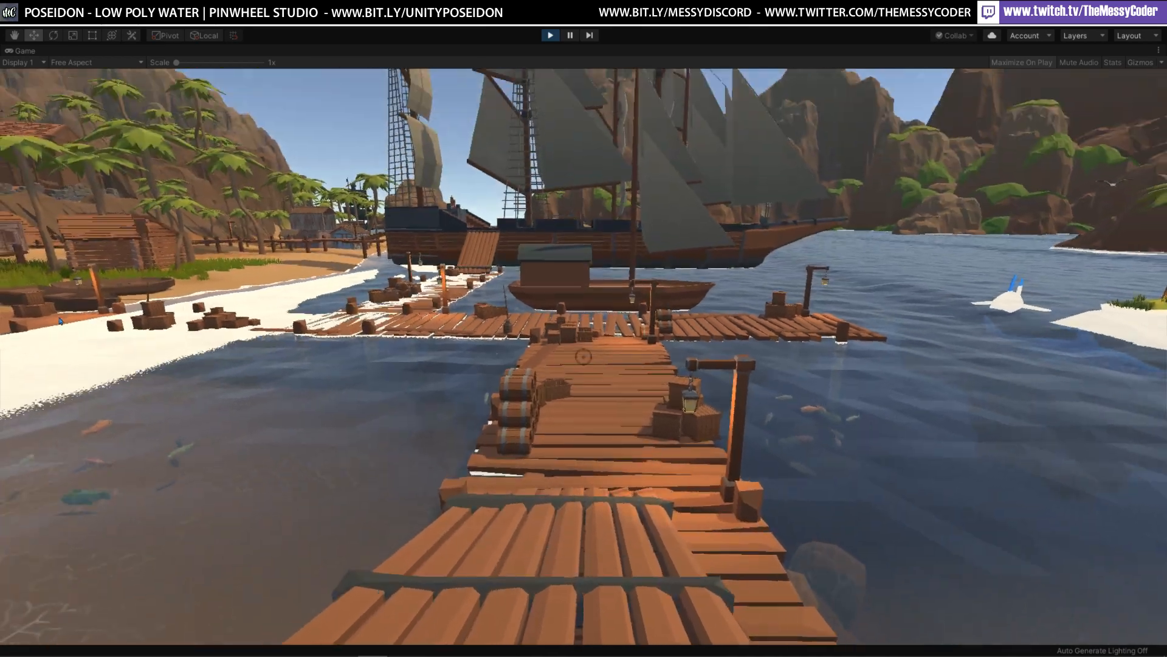
pyautogui.press('w')
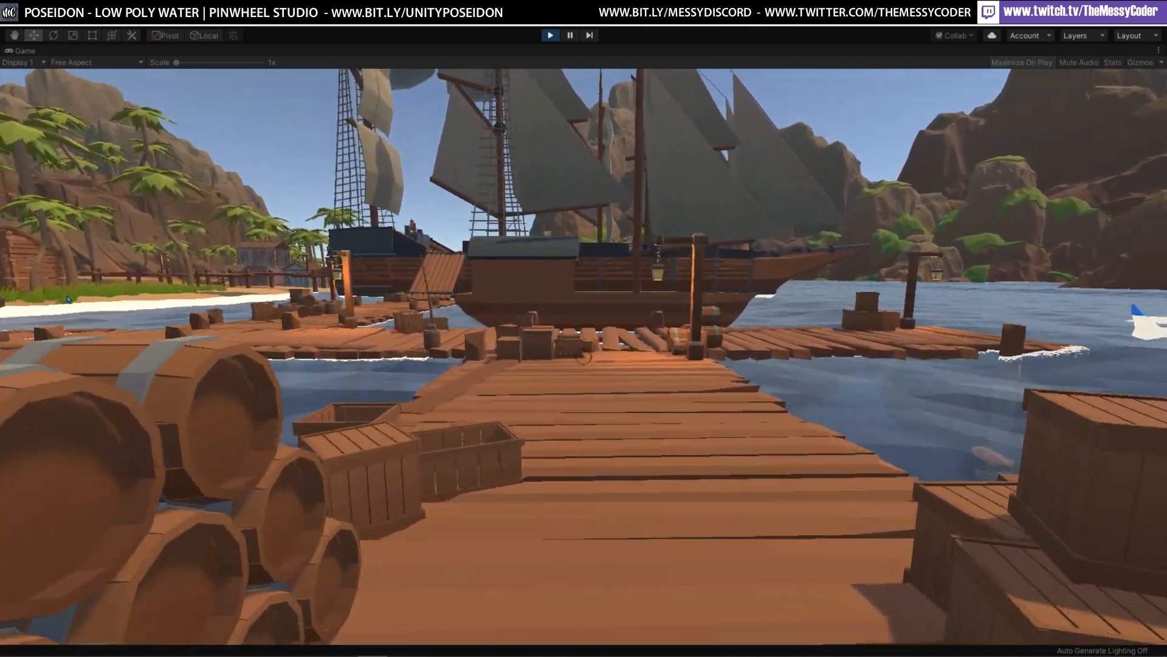
pyautogui.press('w')
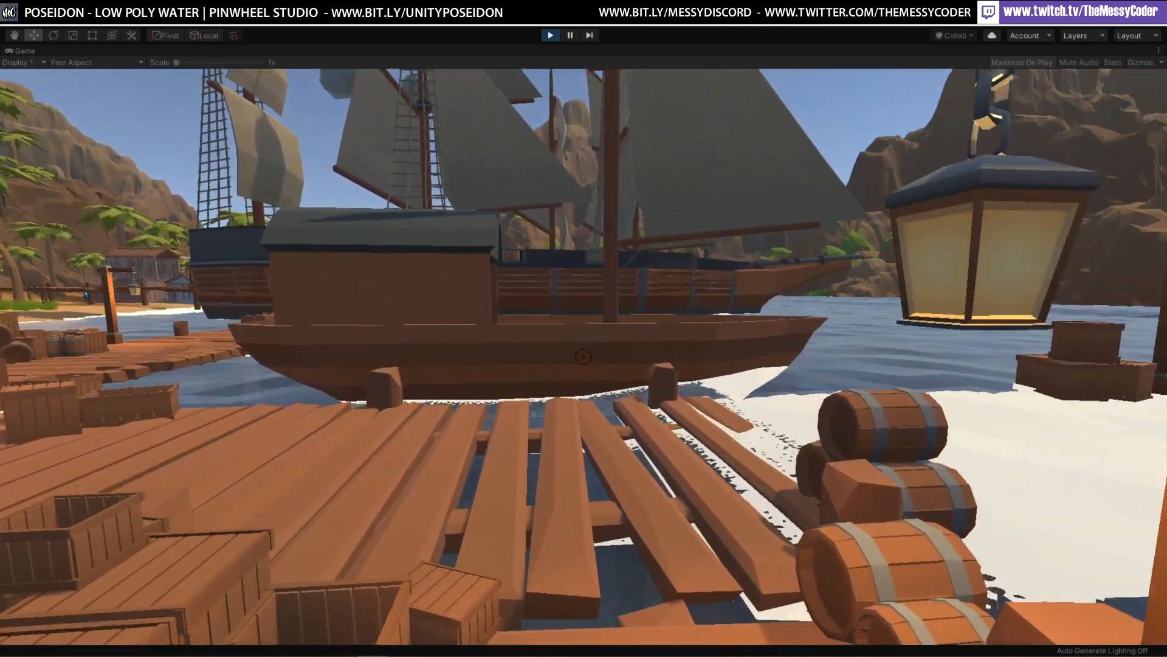
pyautogui.press('w')
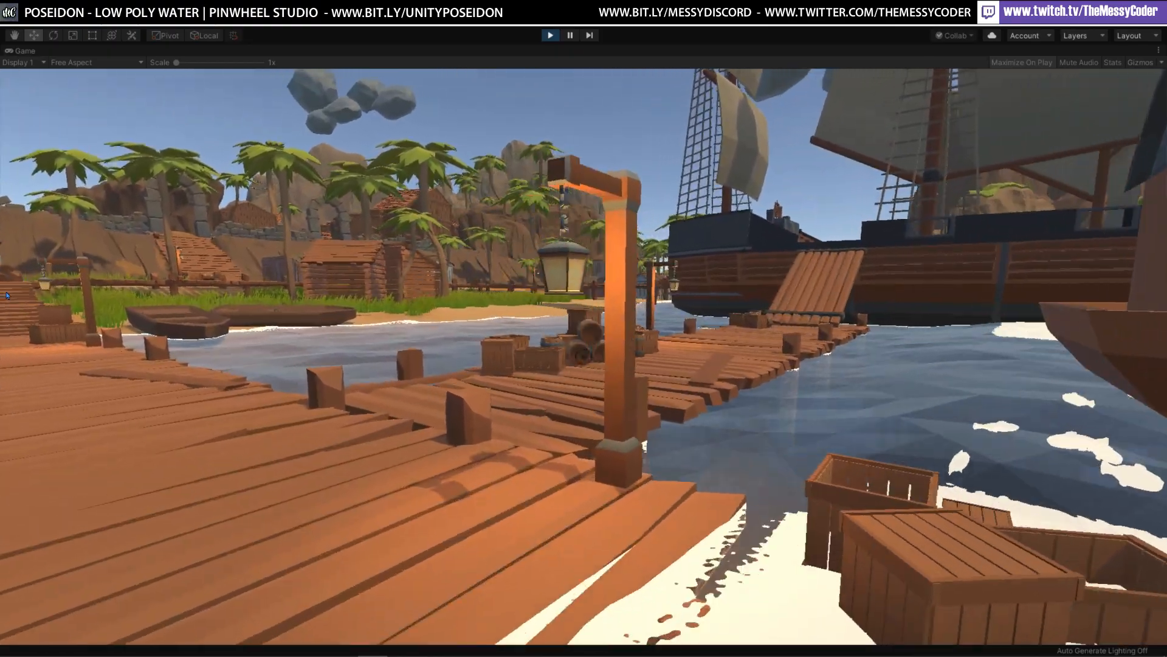